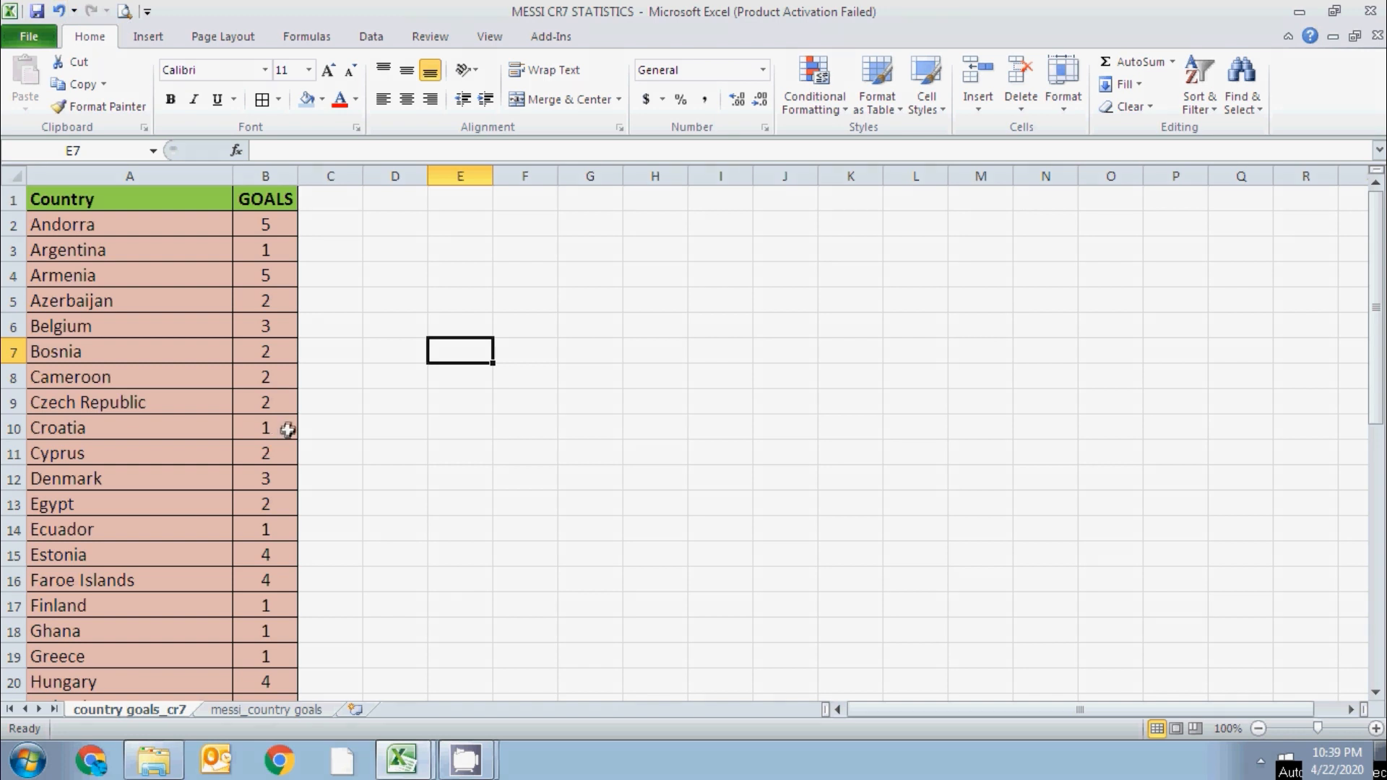
click(357, 710)
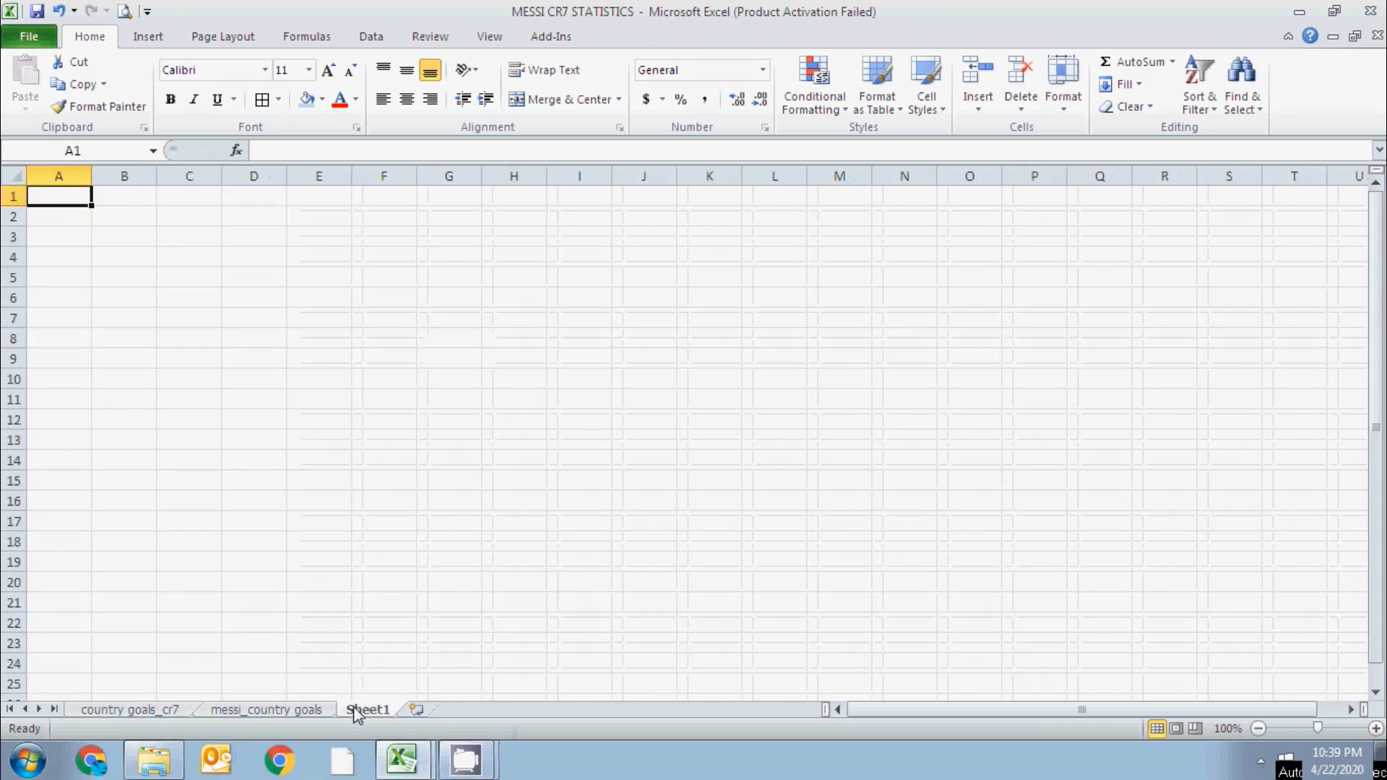
text(C)
right_click(367, 712)
click(437, 534)
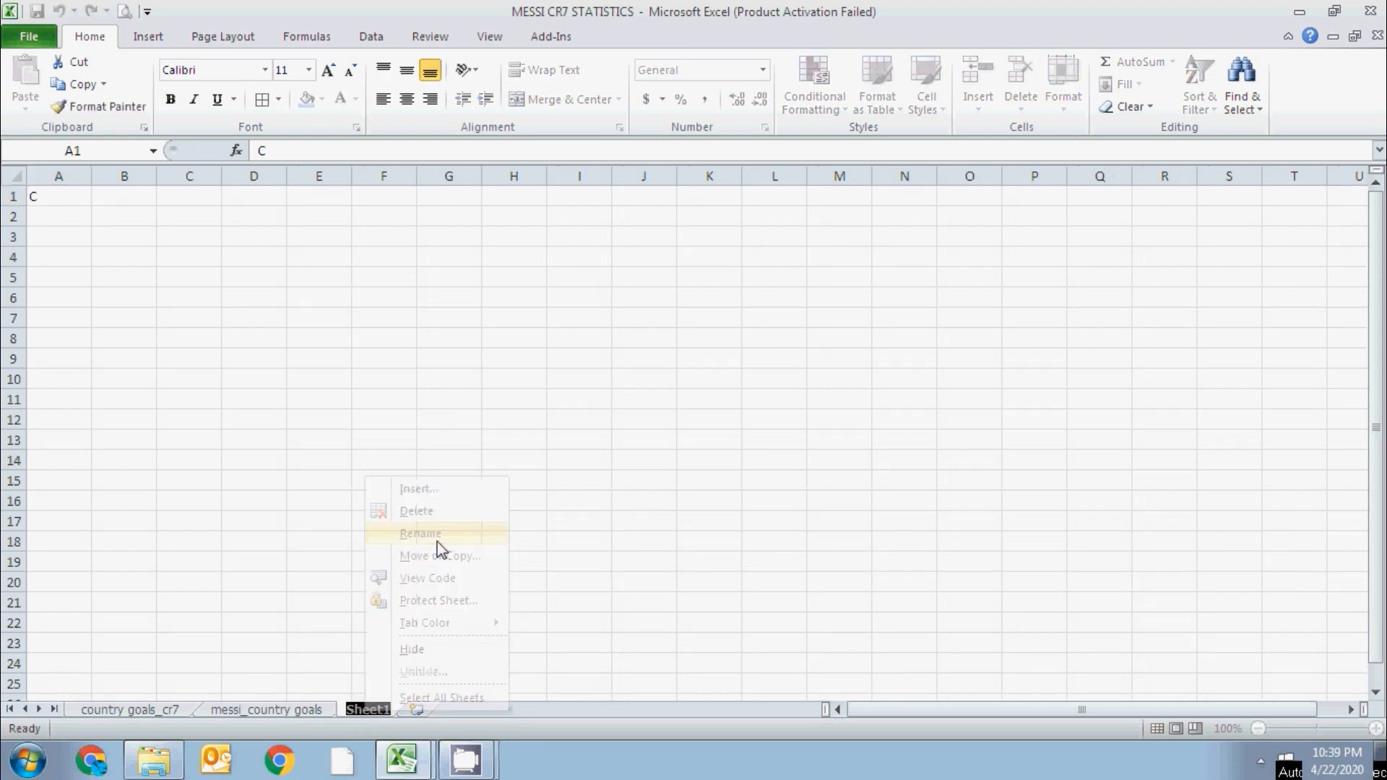
Add a new worksheet after messi_country goals and rename it Comparison.
click(355, 710)
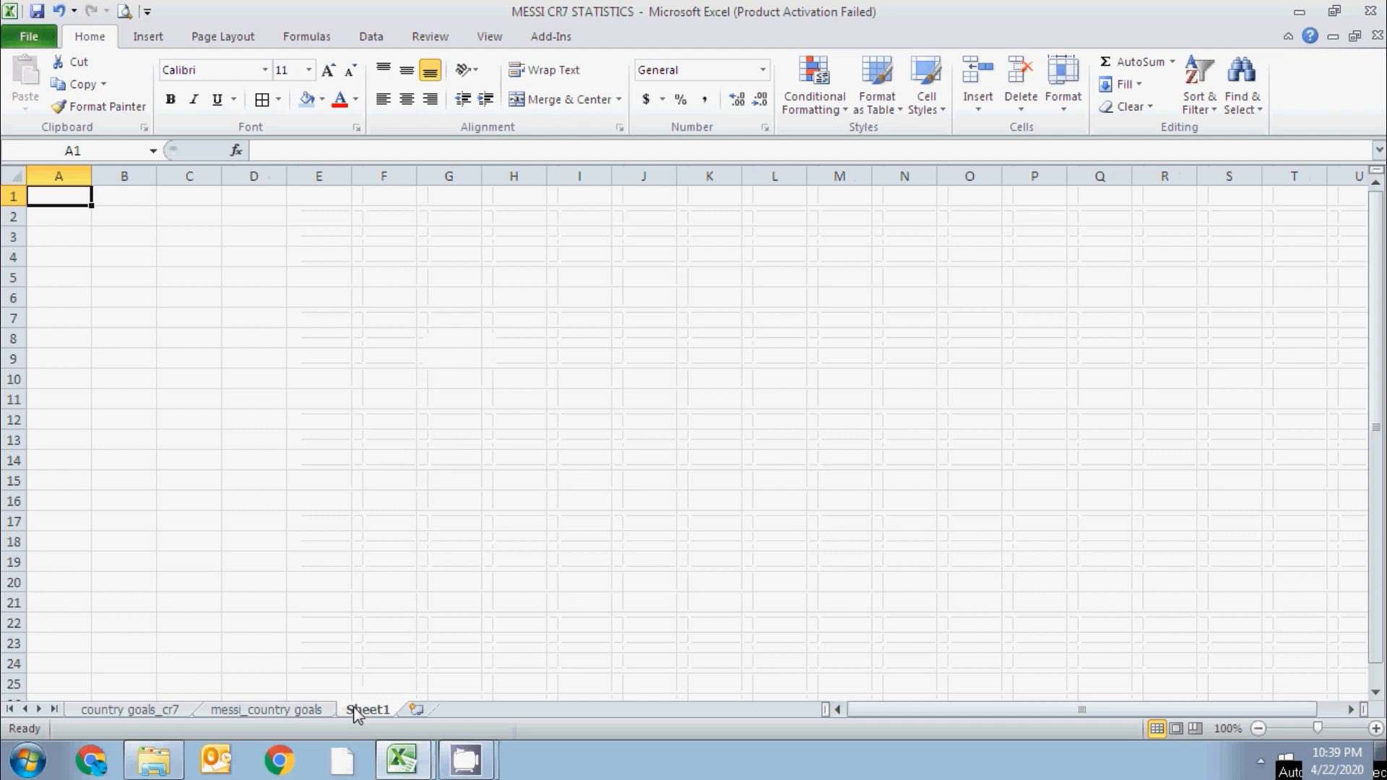
text(C)
right_click(367, 712)
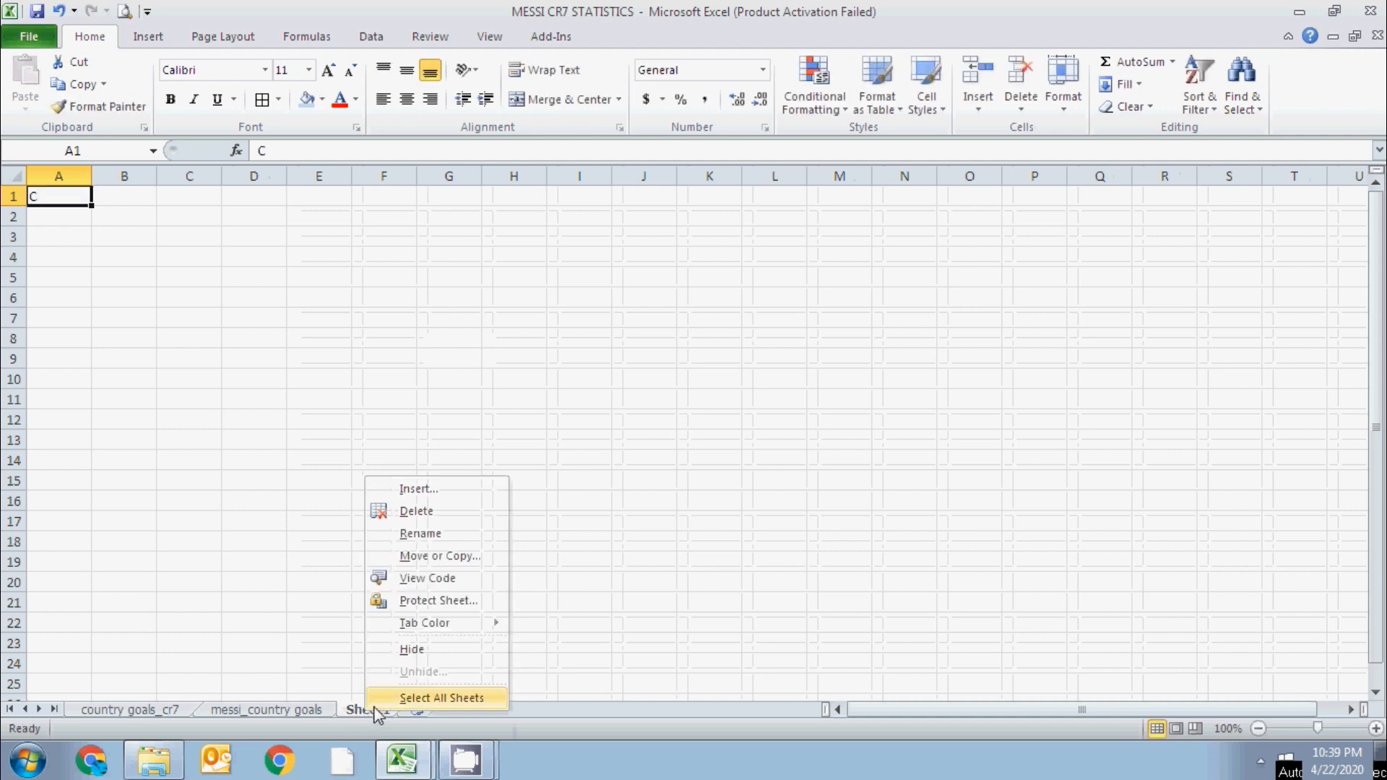
click(438, 536)
text(d)
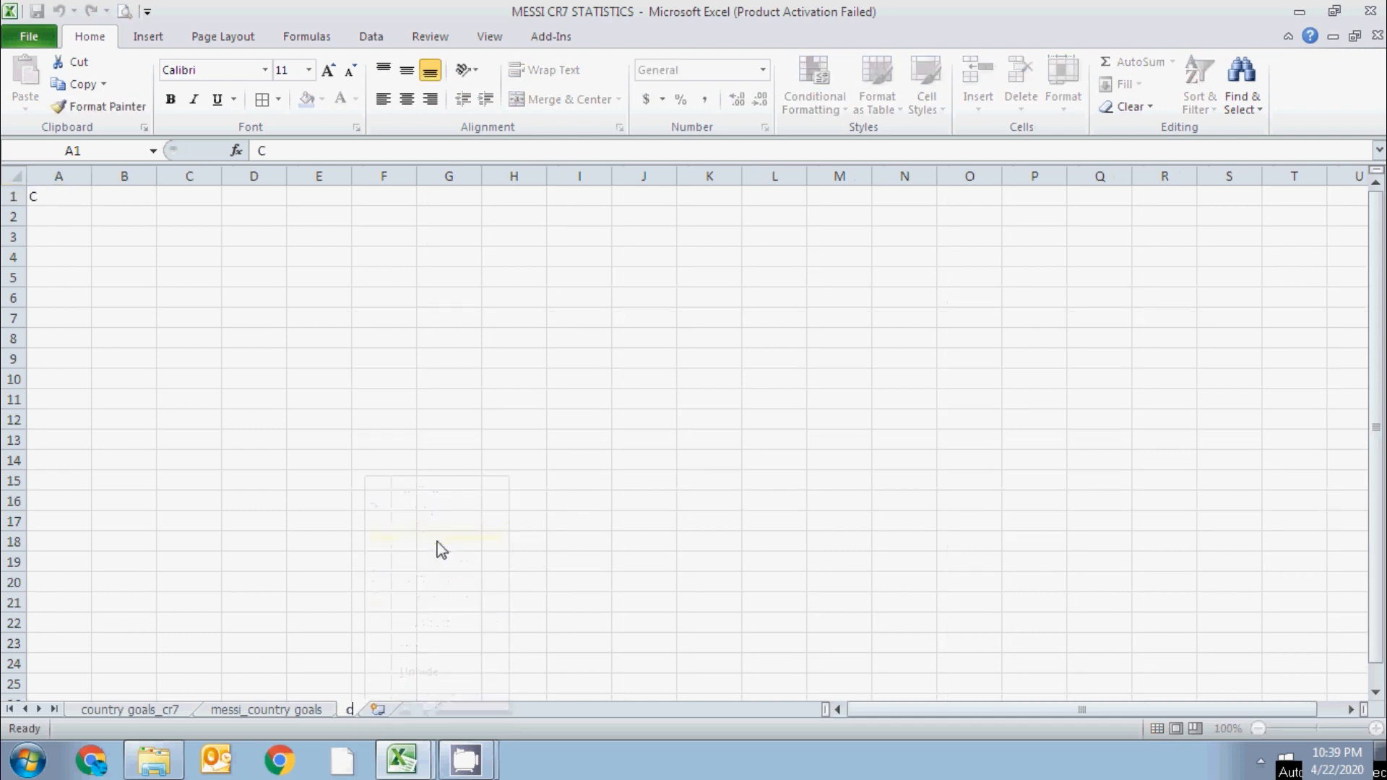
text(OMPARI)
key(BackSpace)
key(BackSpace)
key(BackSpace)
key(BackSpace)
key(BackSpace)
key(BackSpace)
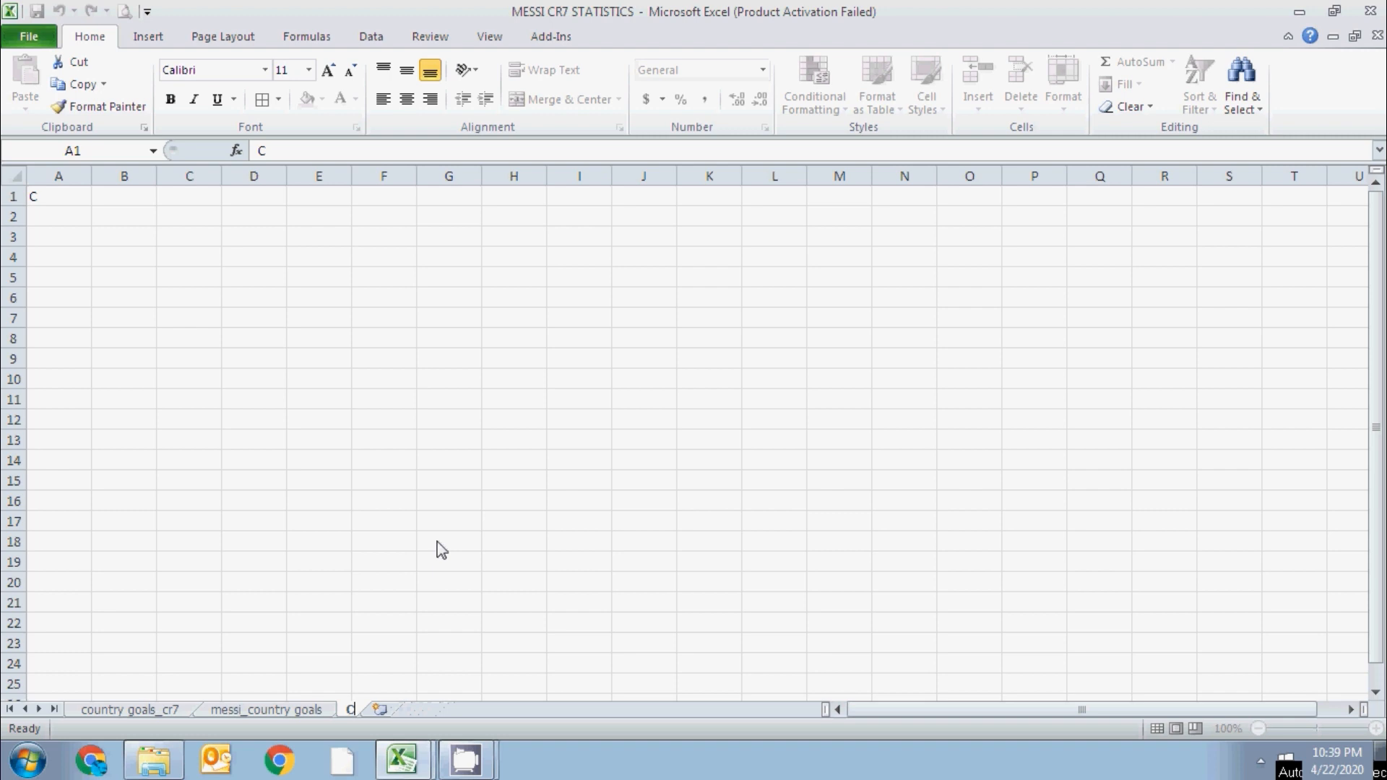
text(omparison)
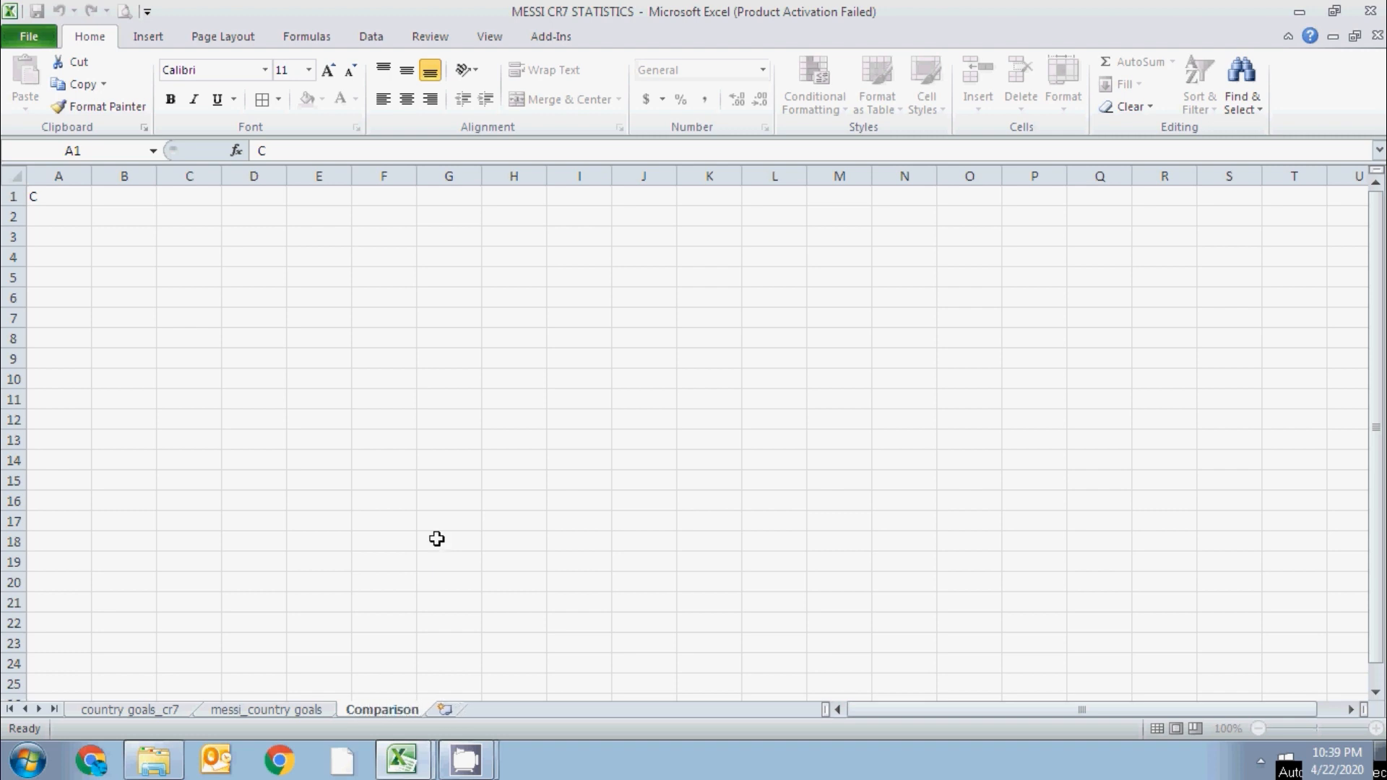
click(429, 533)
Copy the Country and GOALS headers from messi_country goals into A1 of the Comparison sheet and widen columns A and B.
click(302, 710)
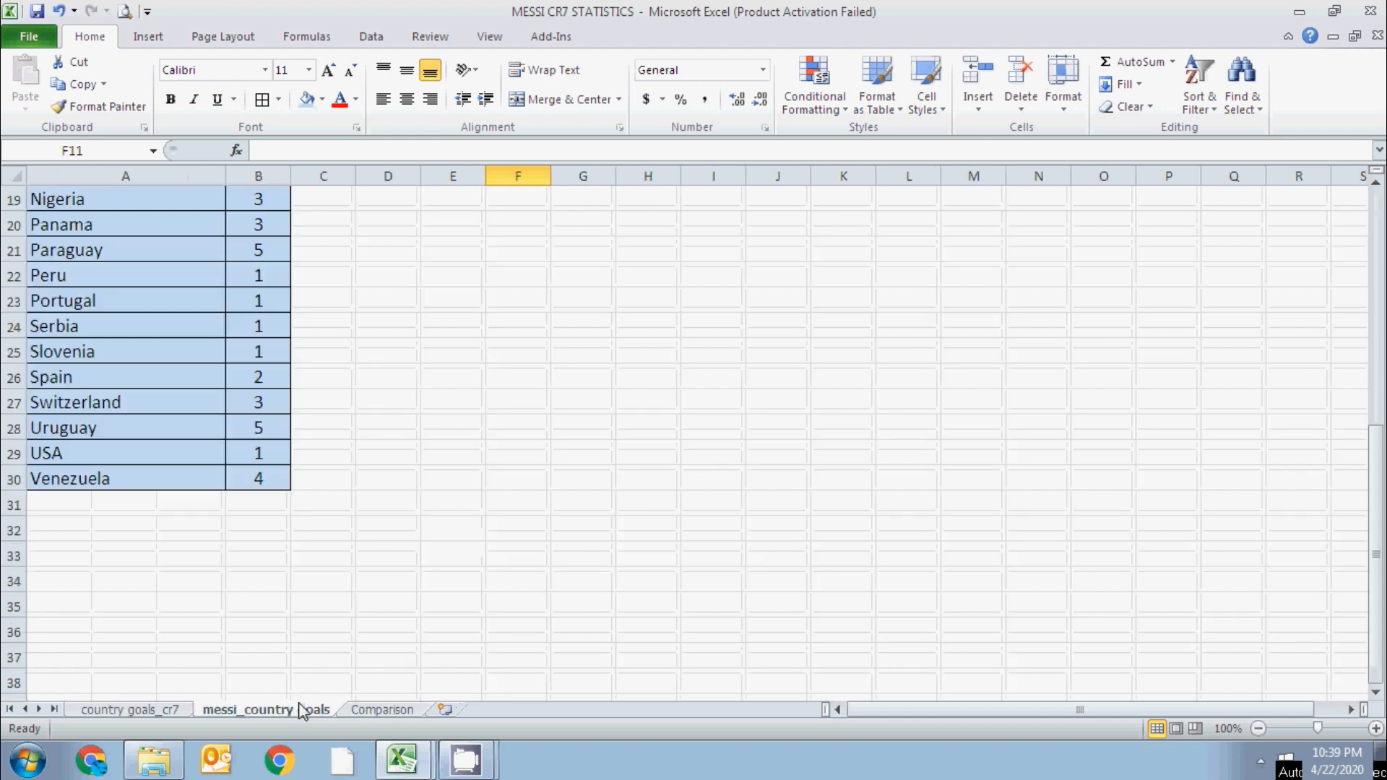
scroll(436, 538, up, 6)
drag(62, 197, 275, 201)
right_click(275, 201)
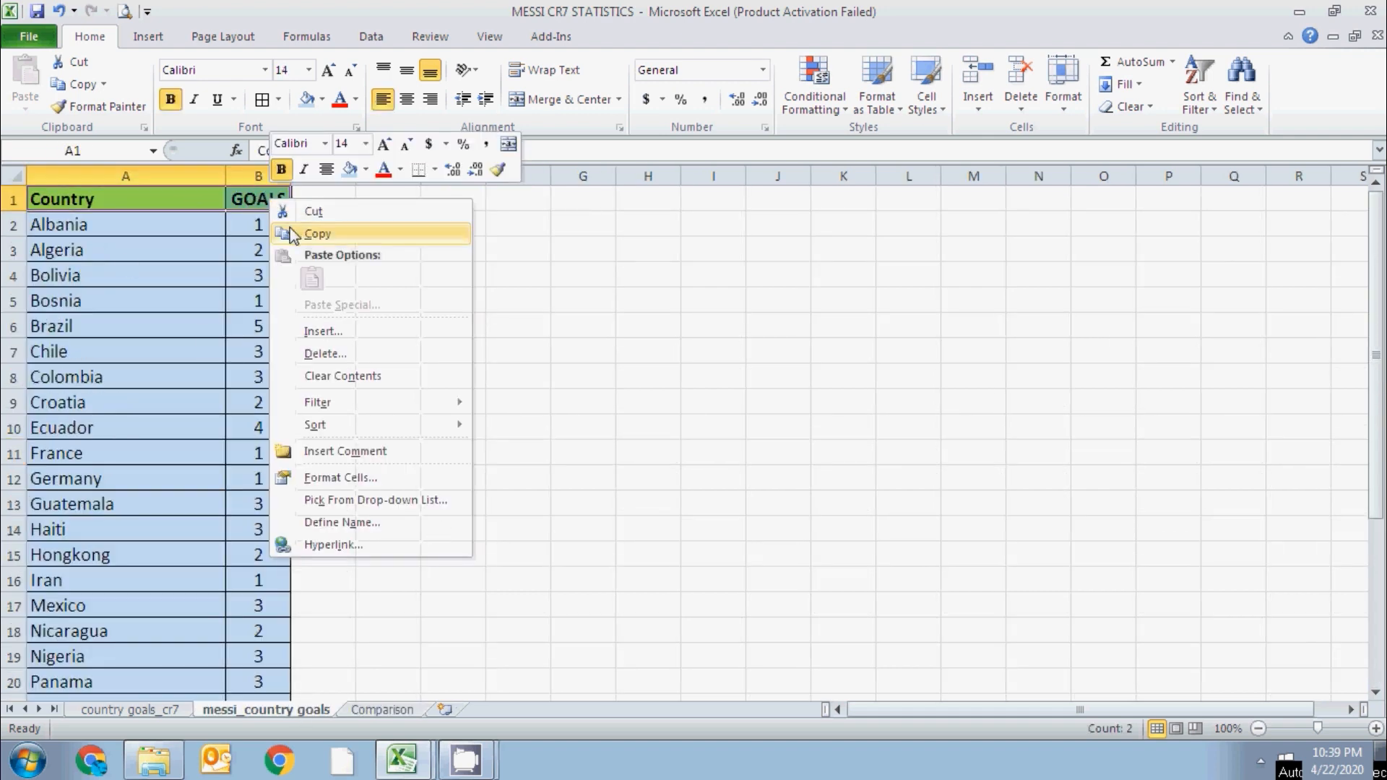
click(296, 233)
click(381, 709)
click(62, 195)
text(C)
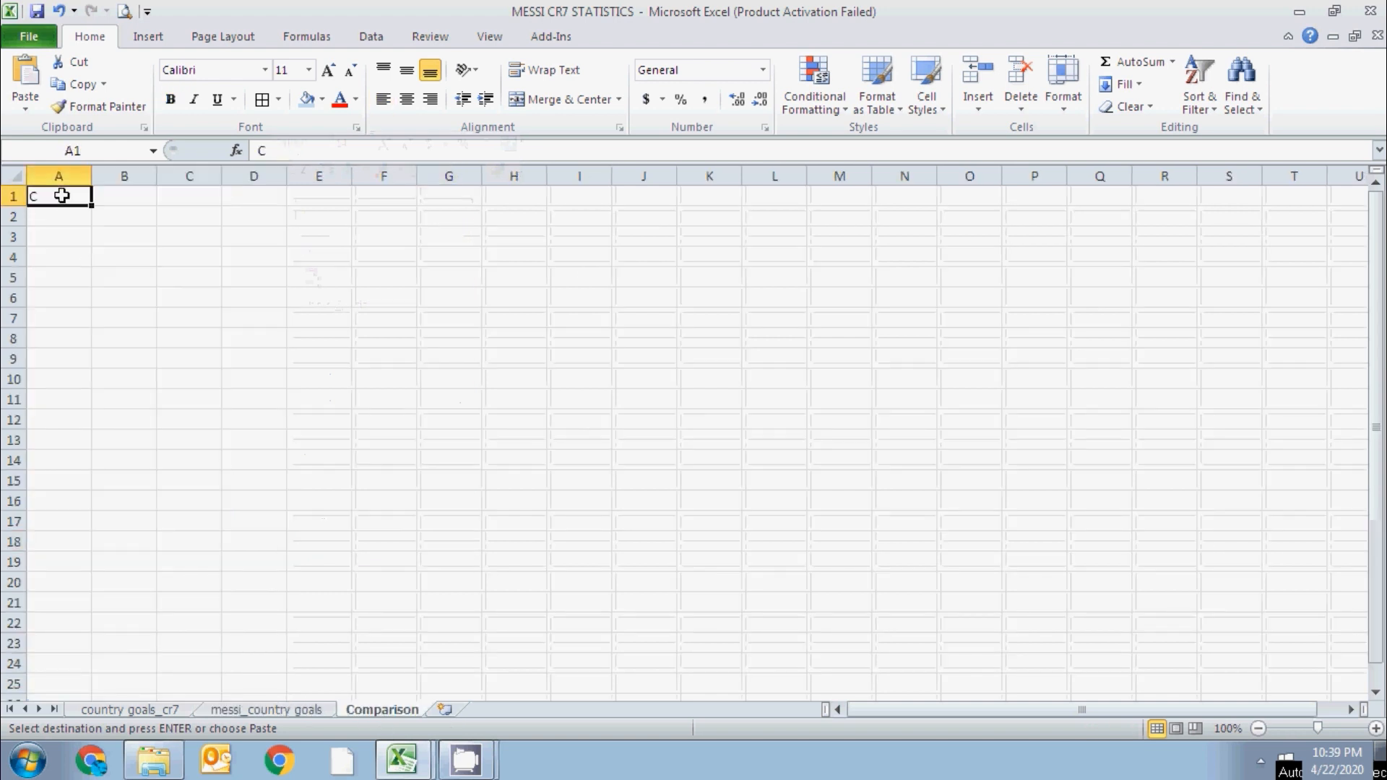
key(ctrl+v)
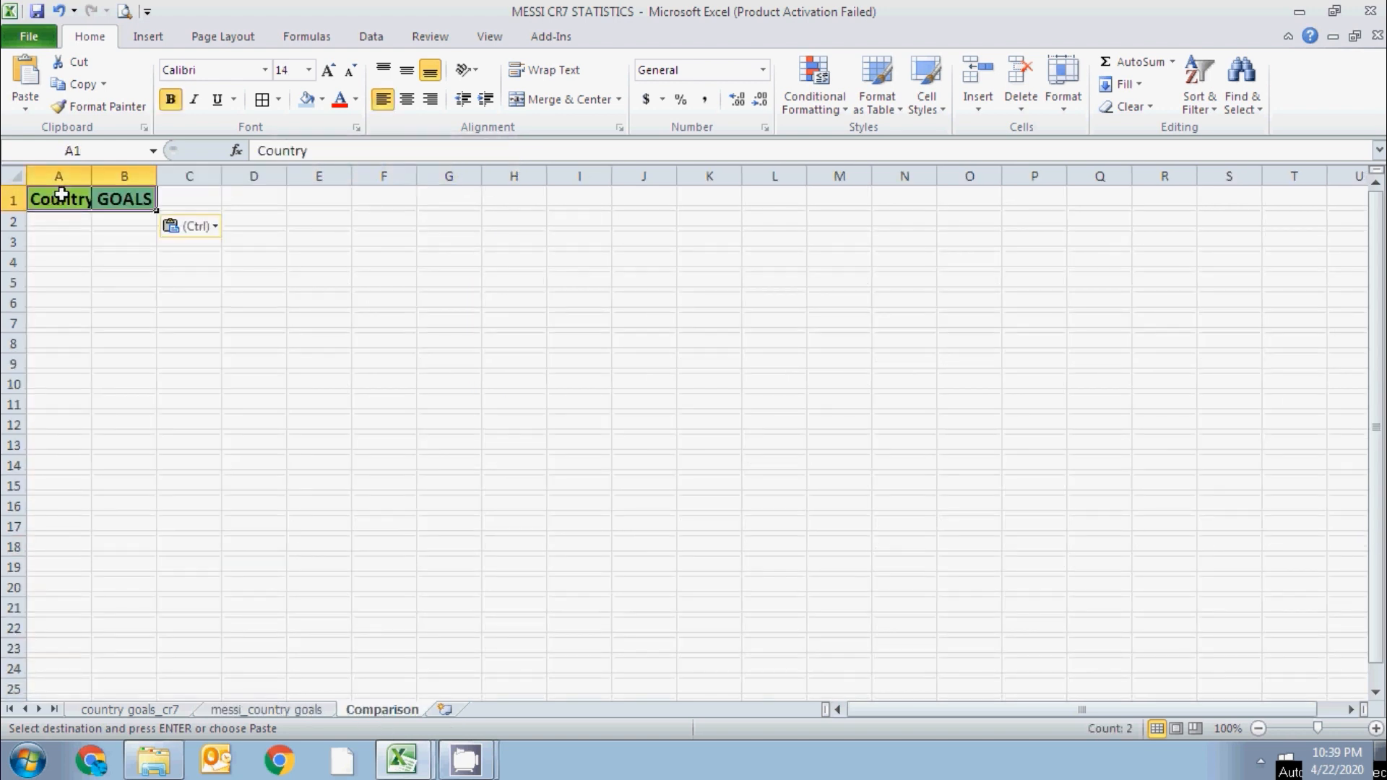
drag(85, 180, 322, 171)
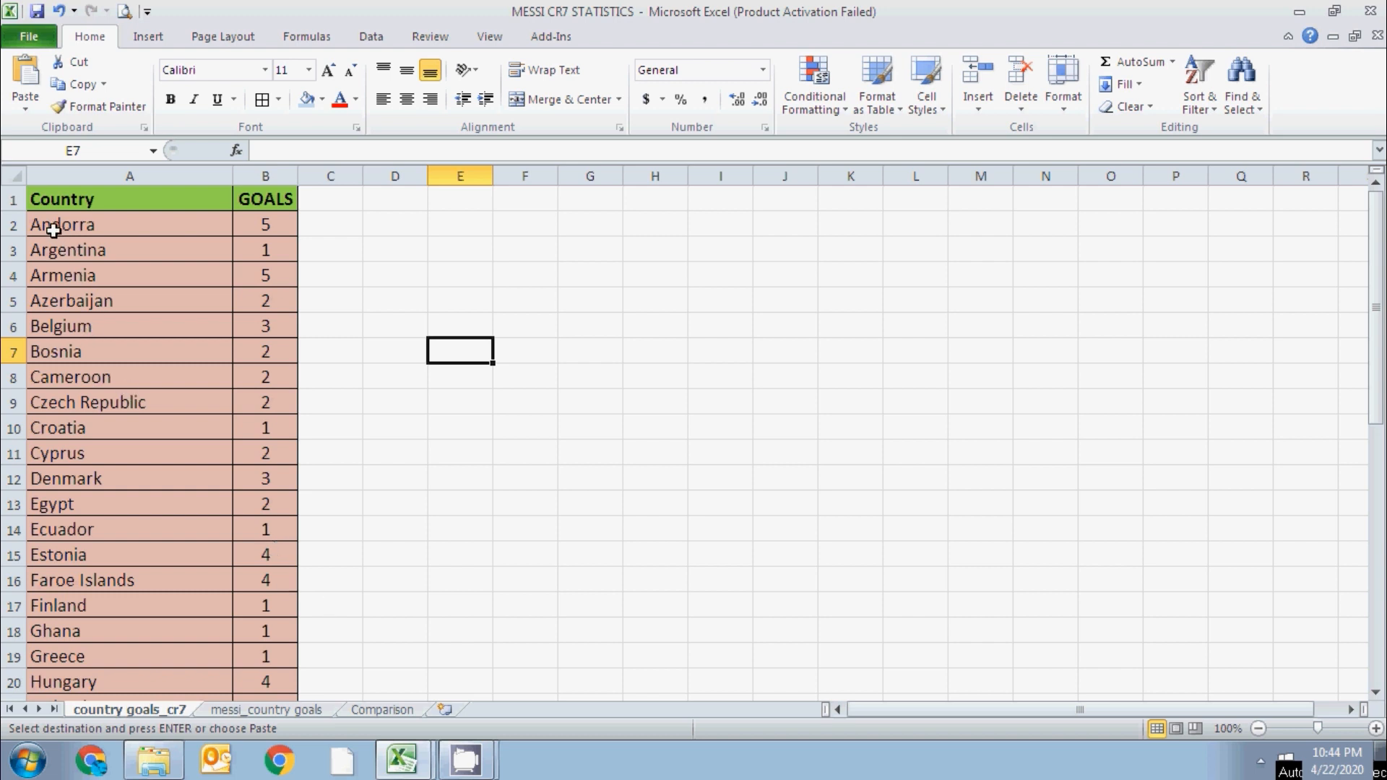
Copy all country names, Andorra to Wales, from the country goals_cr7 sheet into the Comparison sheet starting at A2.
click(269, 712)
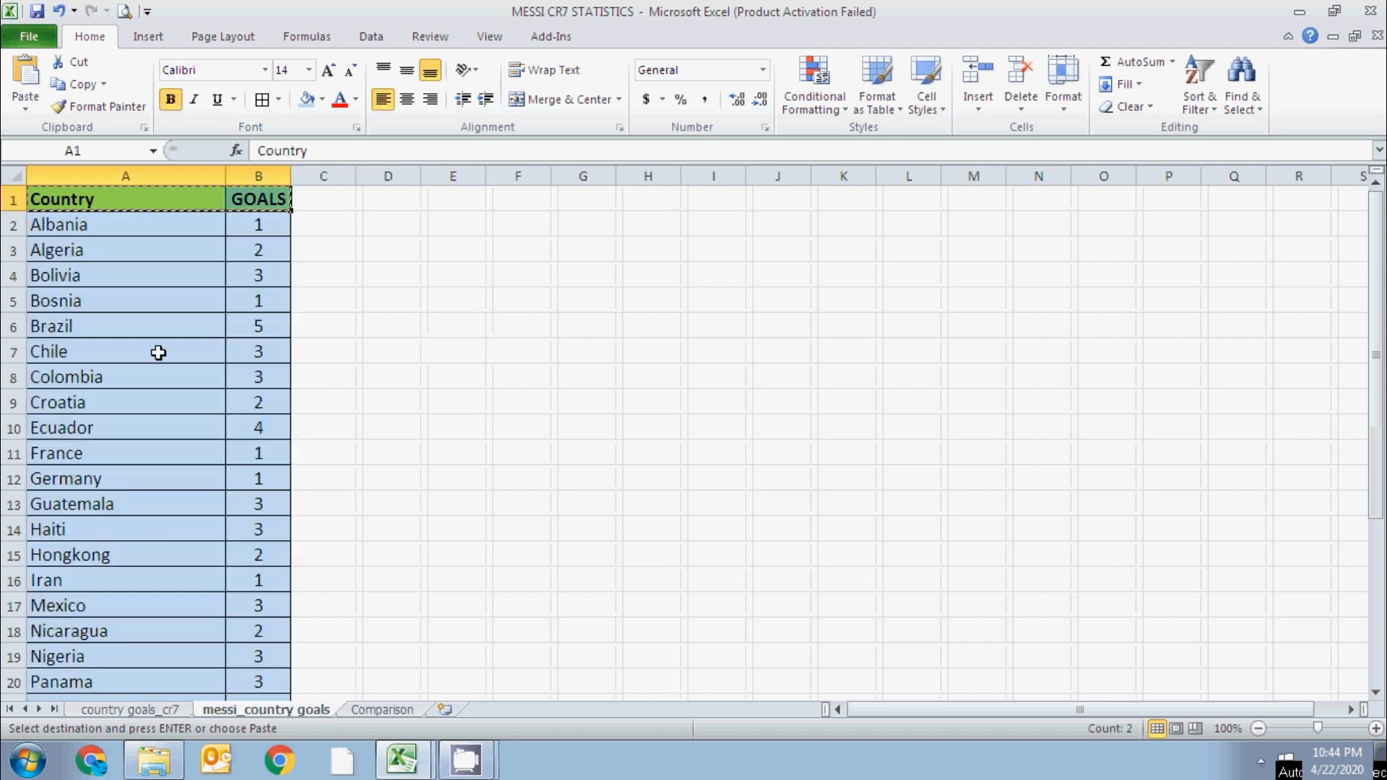
click(122, 711)
click(75, 230)
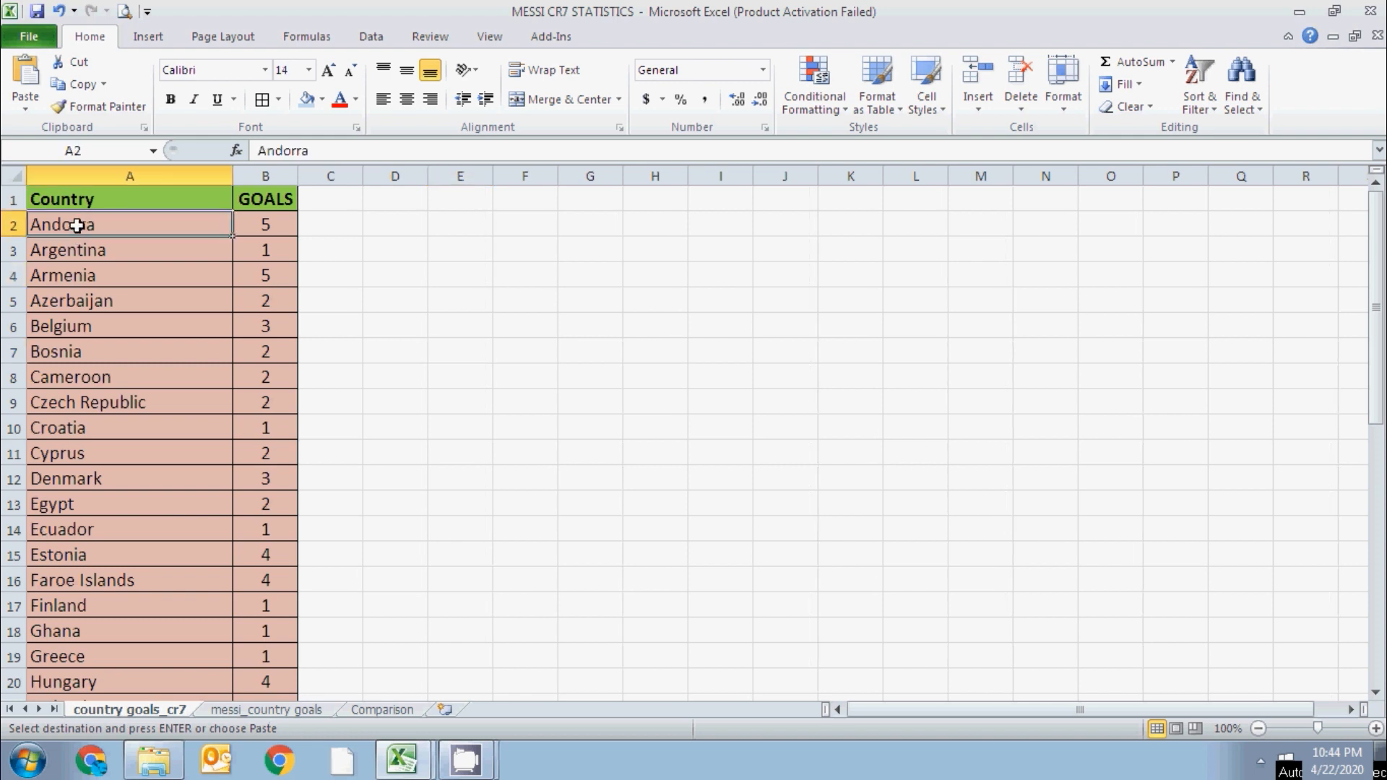
key(ctrl+shift+Down)
right_click(77, 226)
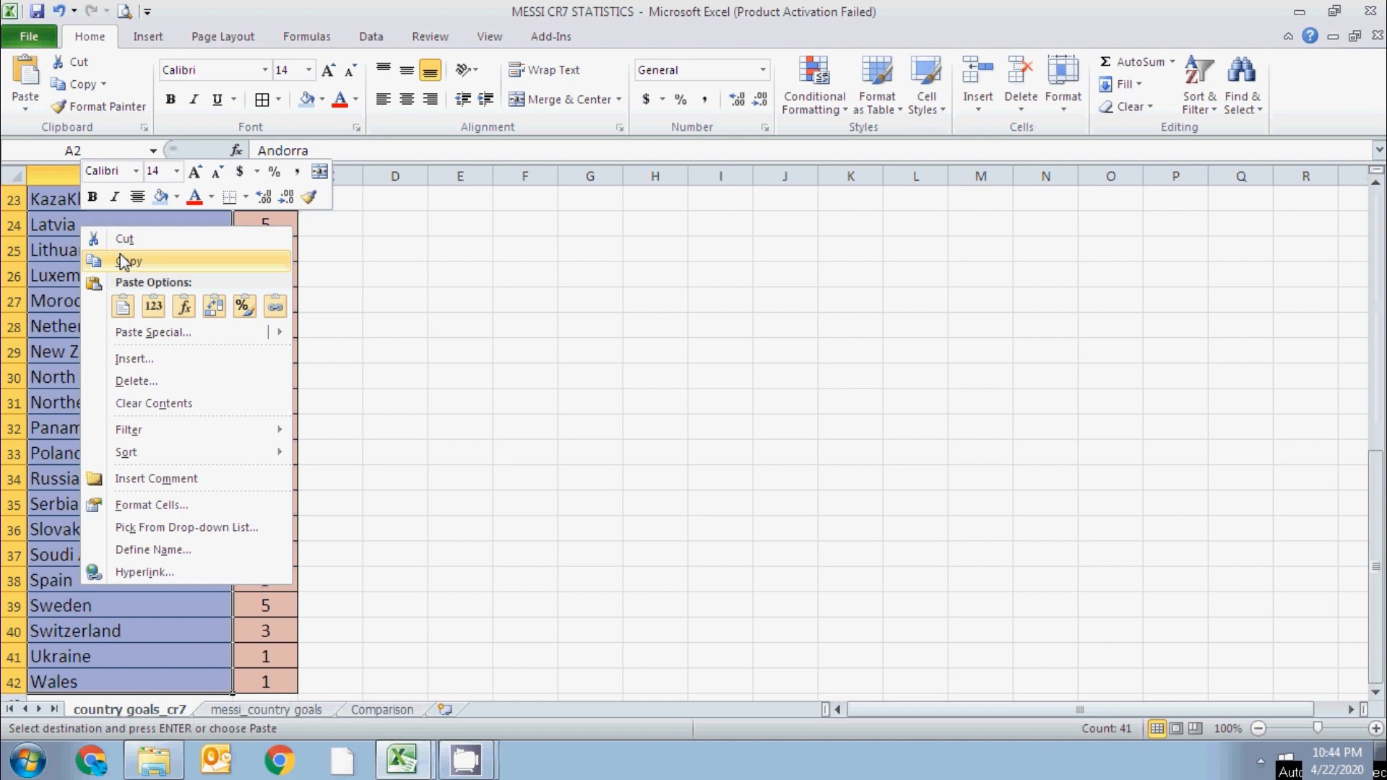
click(124, 261)
scroll(125, 261, up, 7)
click(382, 711)
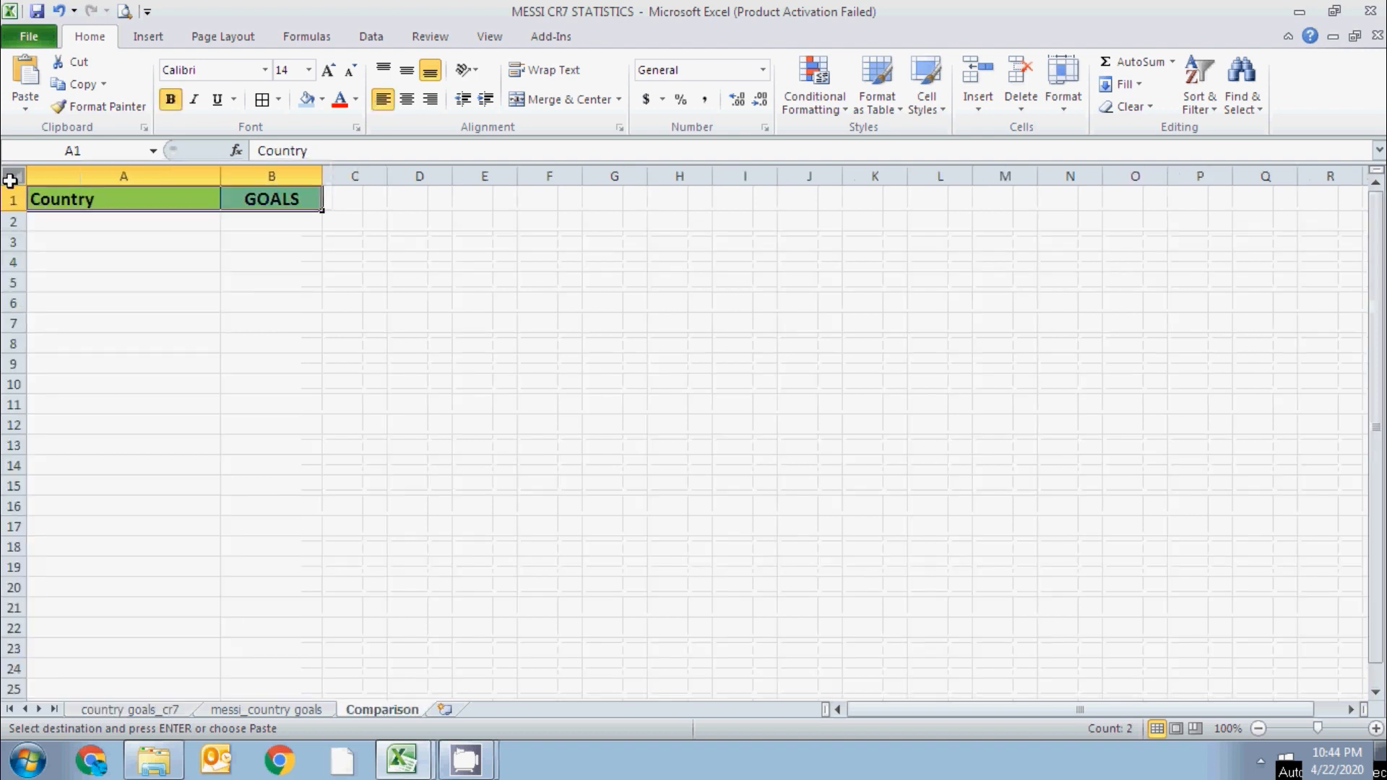
click(67, 223)
key(ctrl+v)
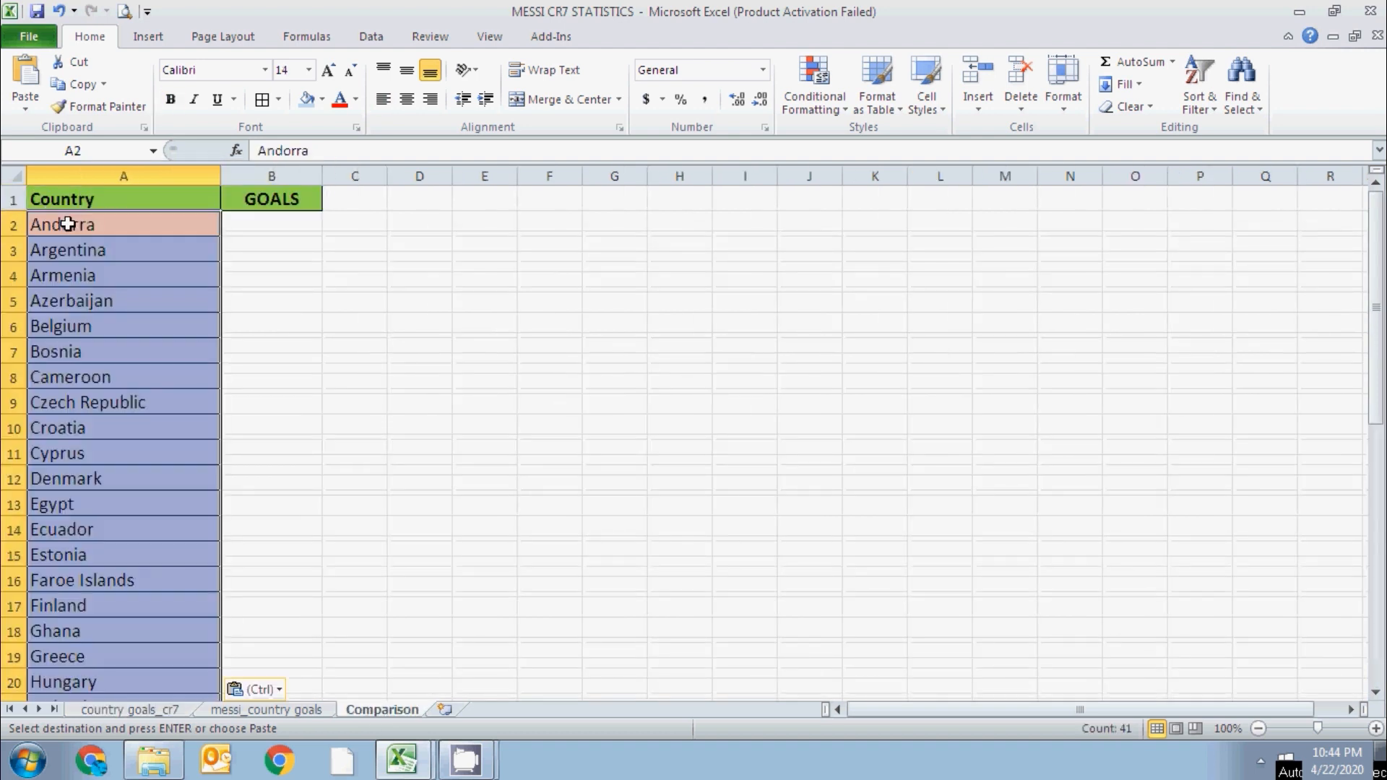
Copy all country names, Albania to Venezuela, from messi_country goals and paste them below Wales in Comparison, starting at A43.
click(232, 710)
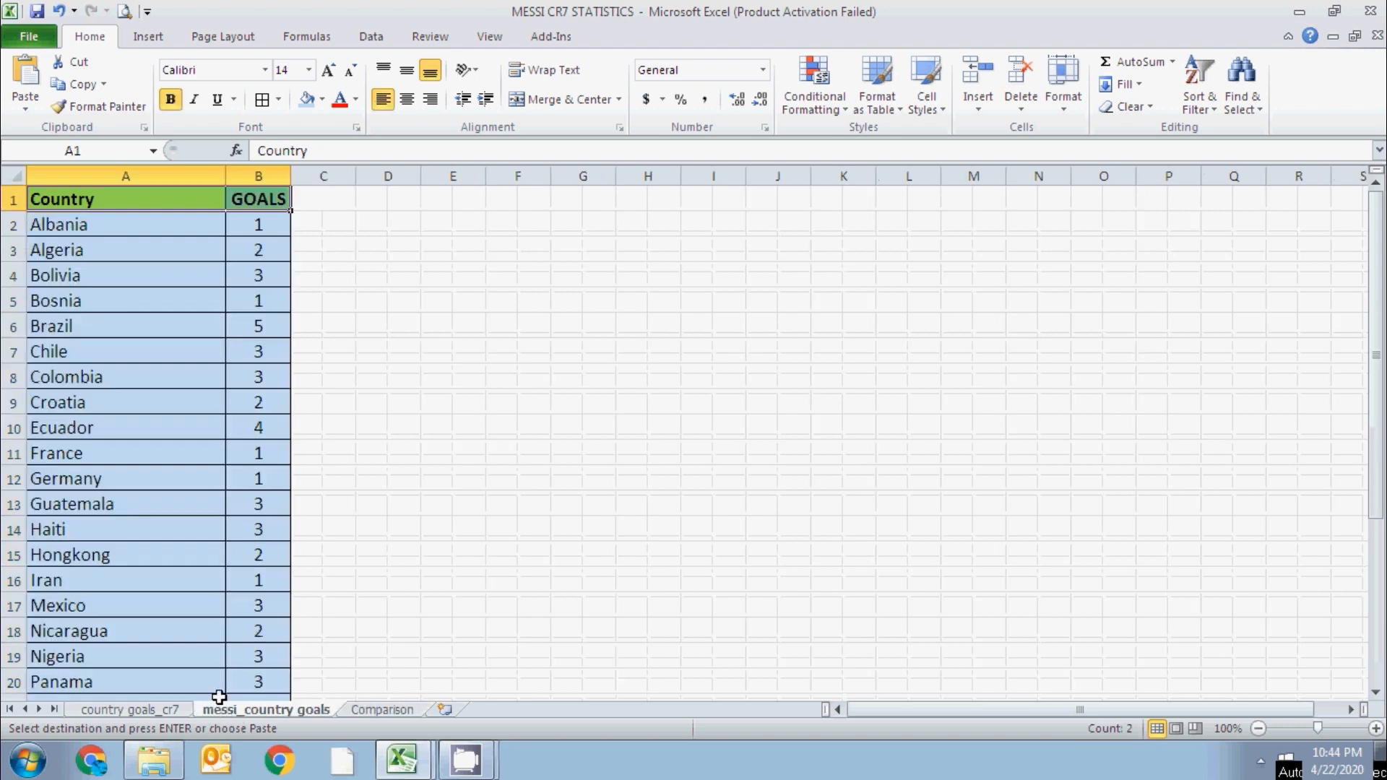
scroll(221, 618, down, 6)
scroll(221, 619, up, 6)
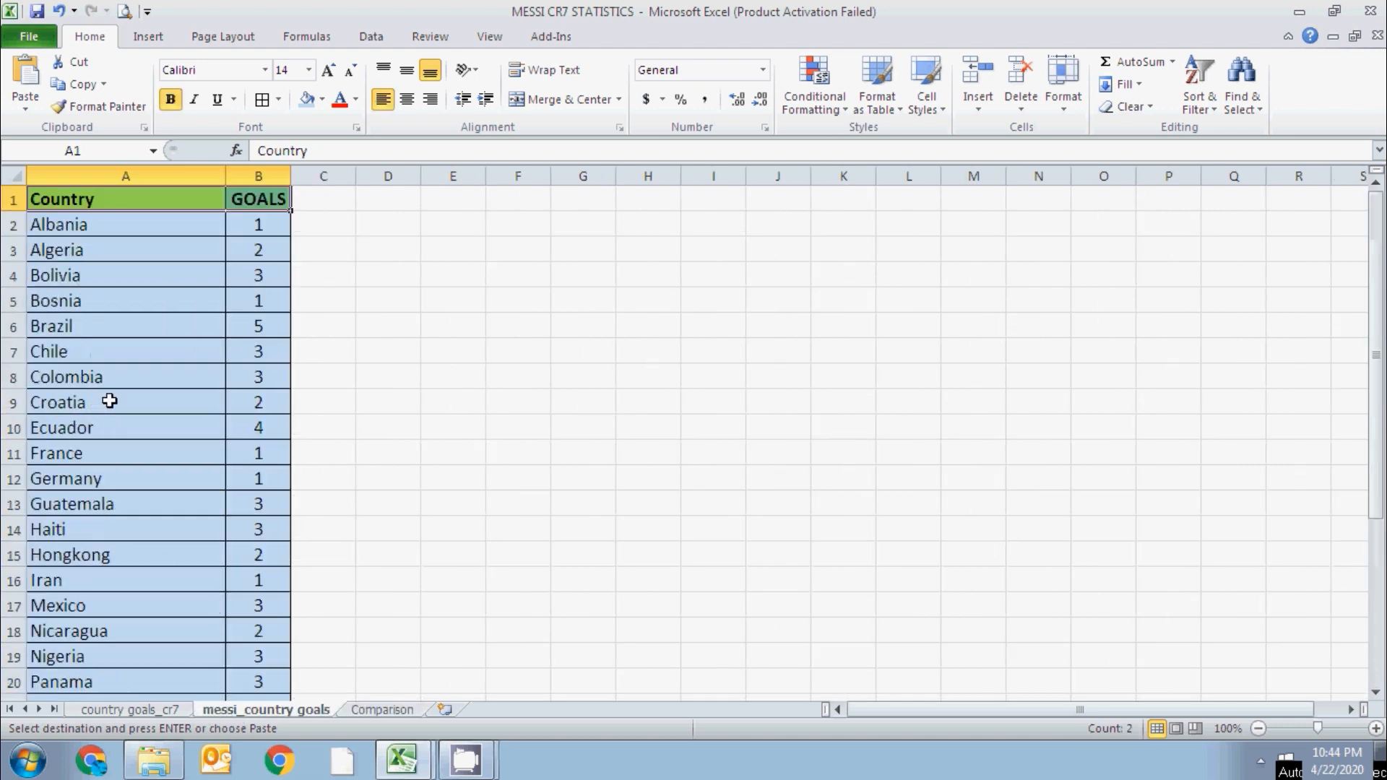
click(74, 219)
key(ctrl+shift+Down)
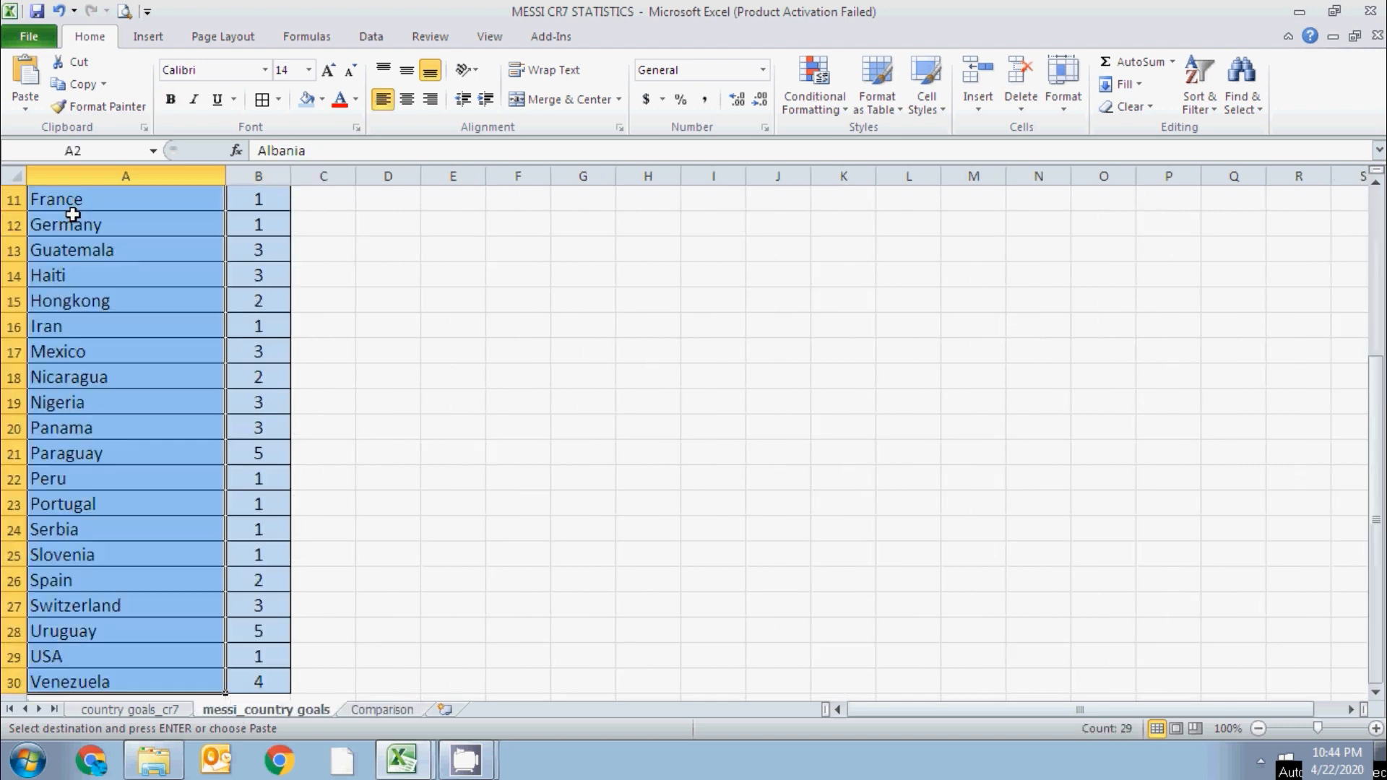
right_click(102, 236)
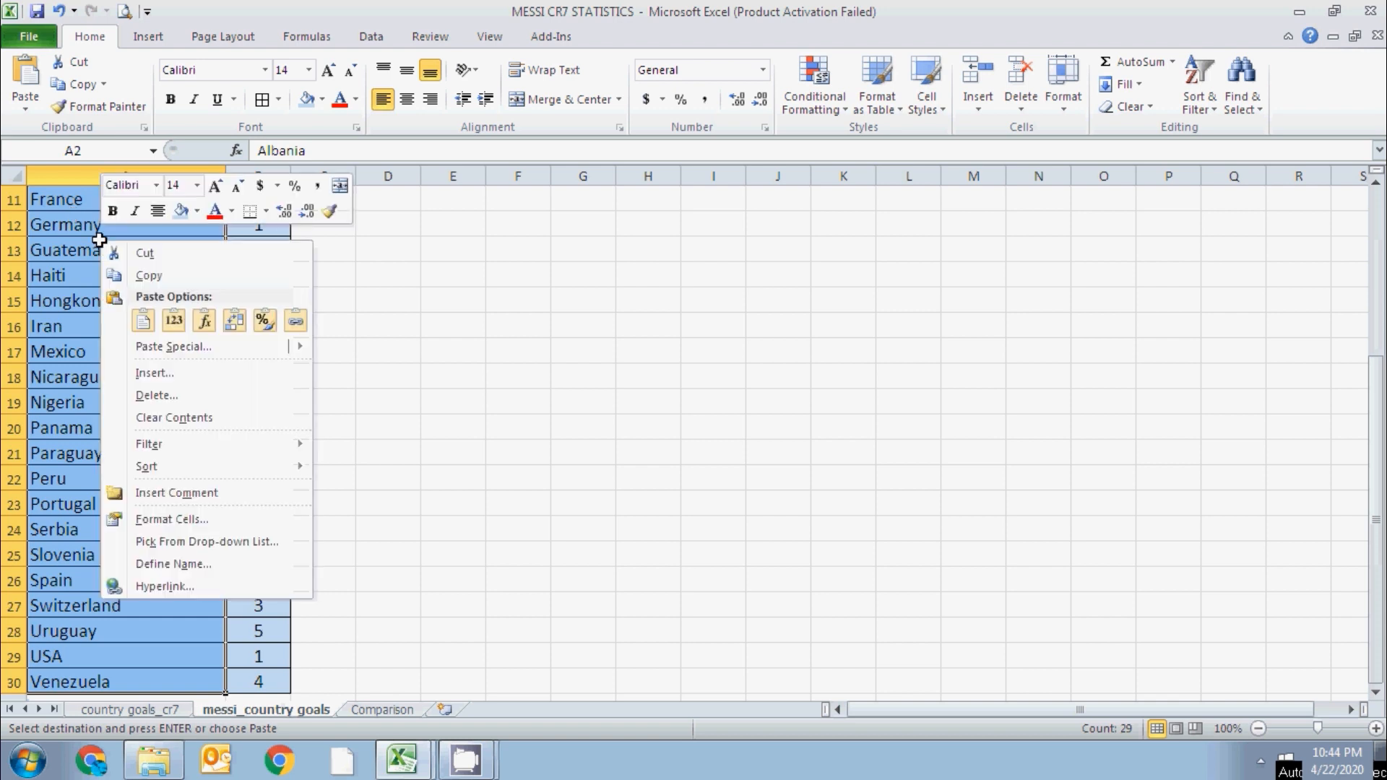
click(132, 278)
scroll(324, 651, up, 3)
click(371, 711)
scroll(267, 578, down, 12)
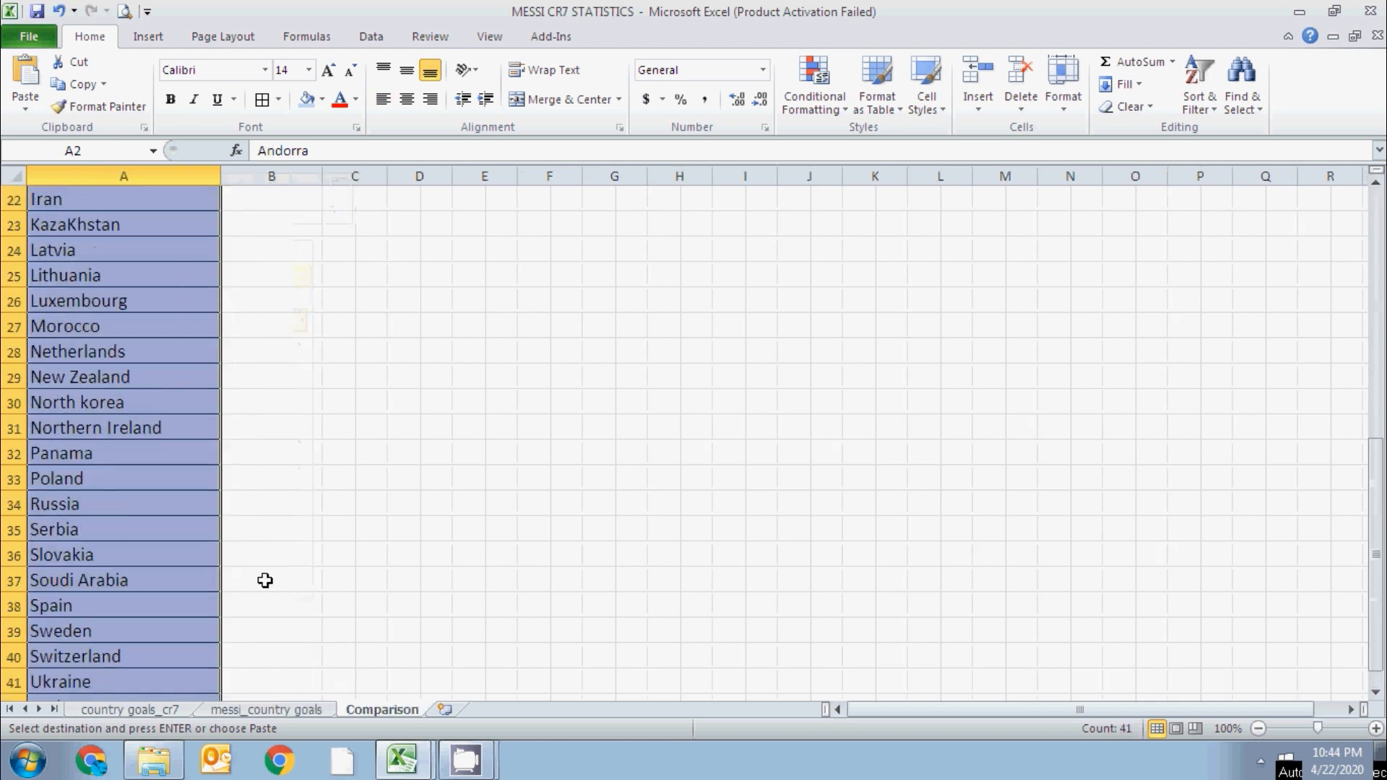
click(58, 354)
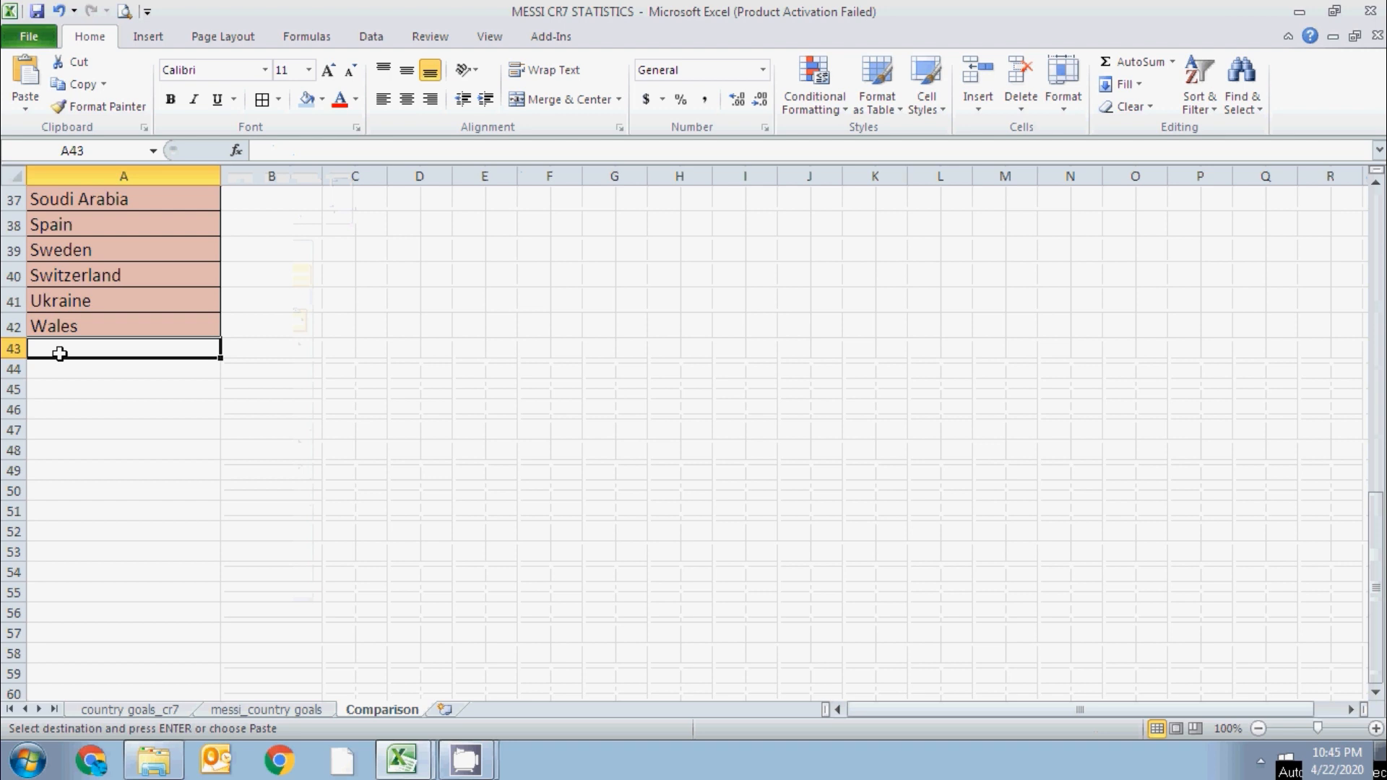
key(ctrl+v)
Fill the range A2:B71 on the Comparison sheet with tan and apply borders around all its cells.
scroll(139, 366, up, 12)
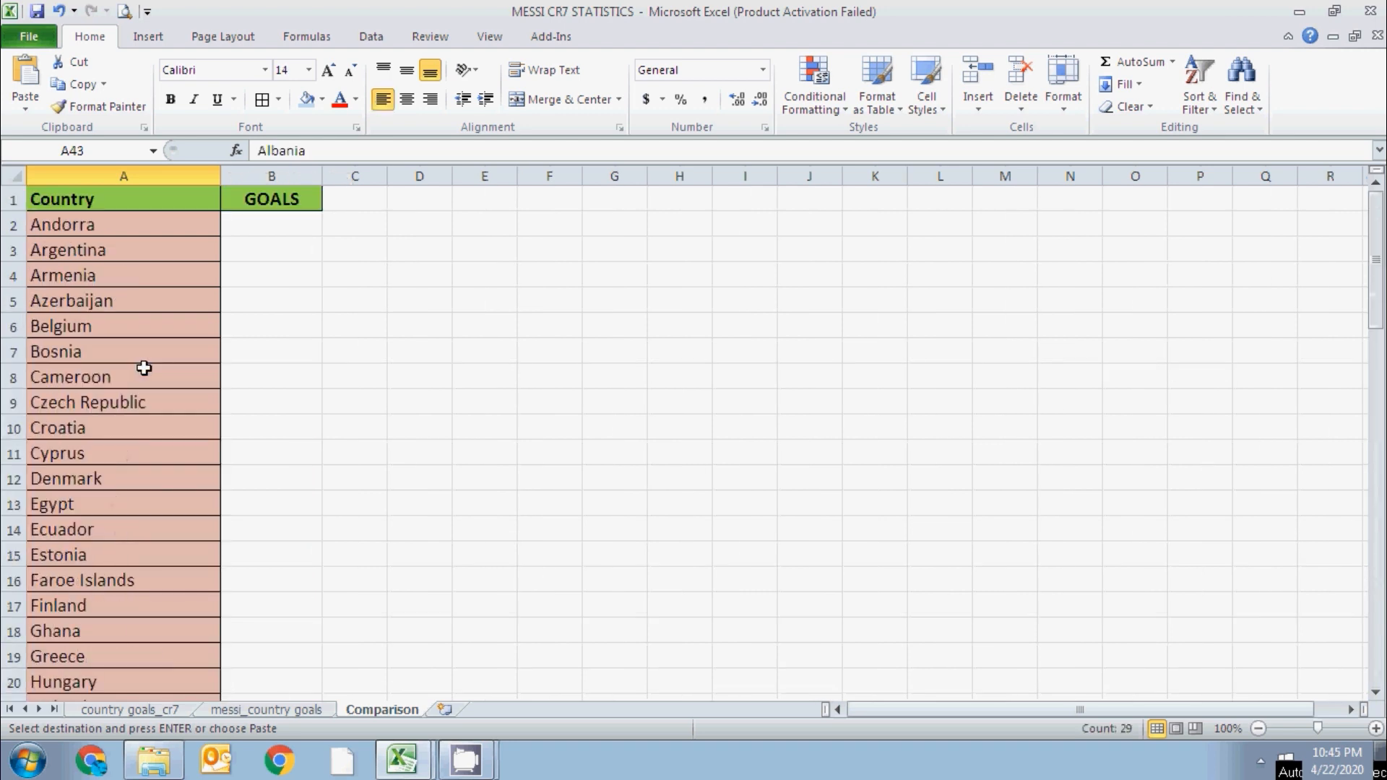
drag(91, 224, 239, 656)
click(323, 100)
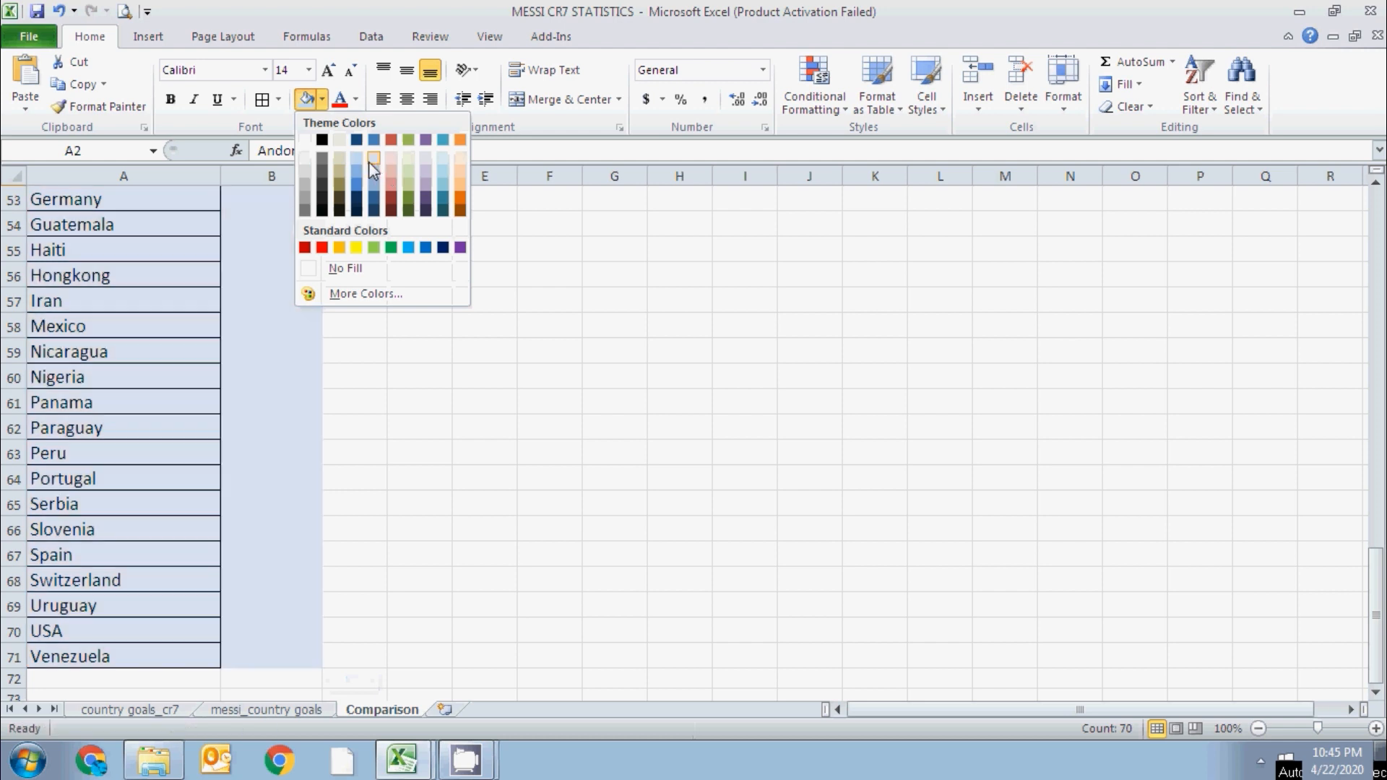
click(343, 164)
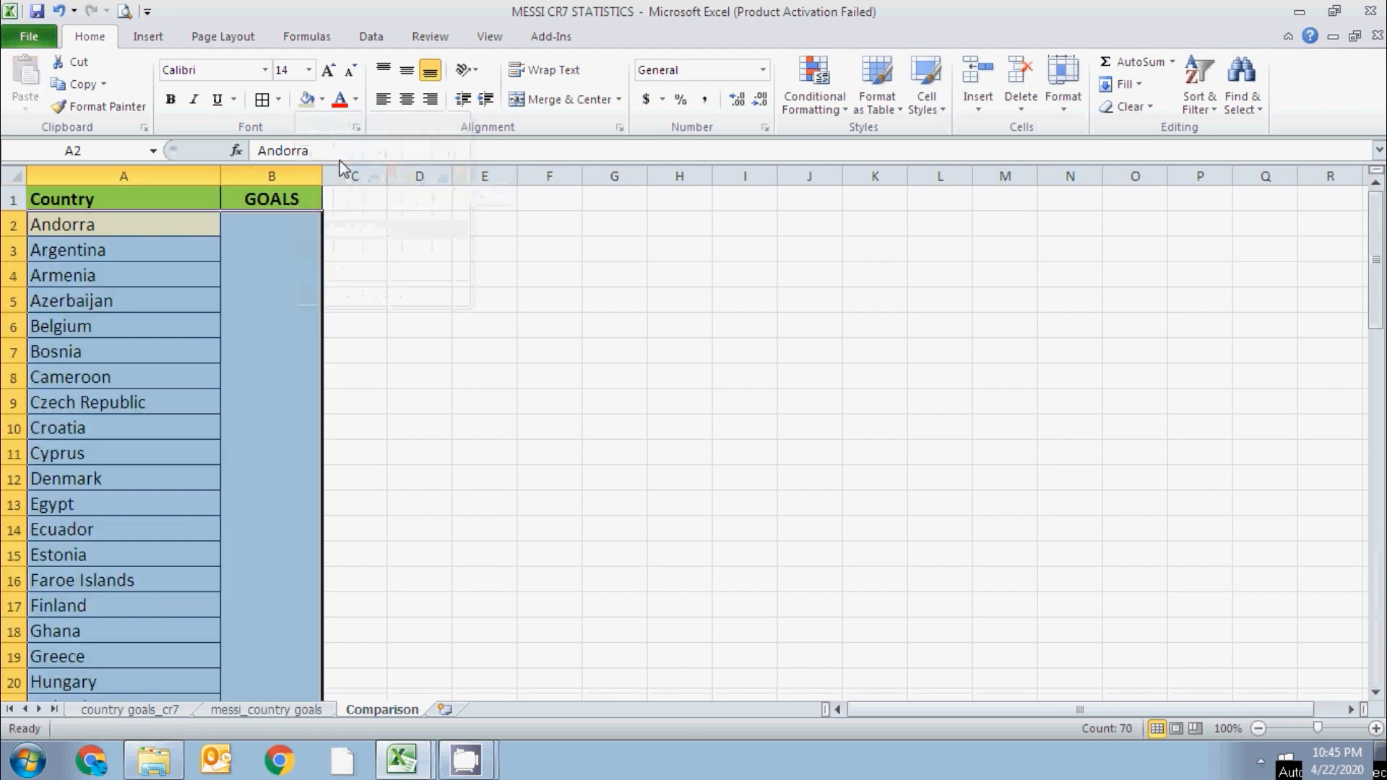
click(262, 99)
click(397, 265)
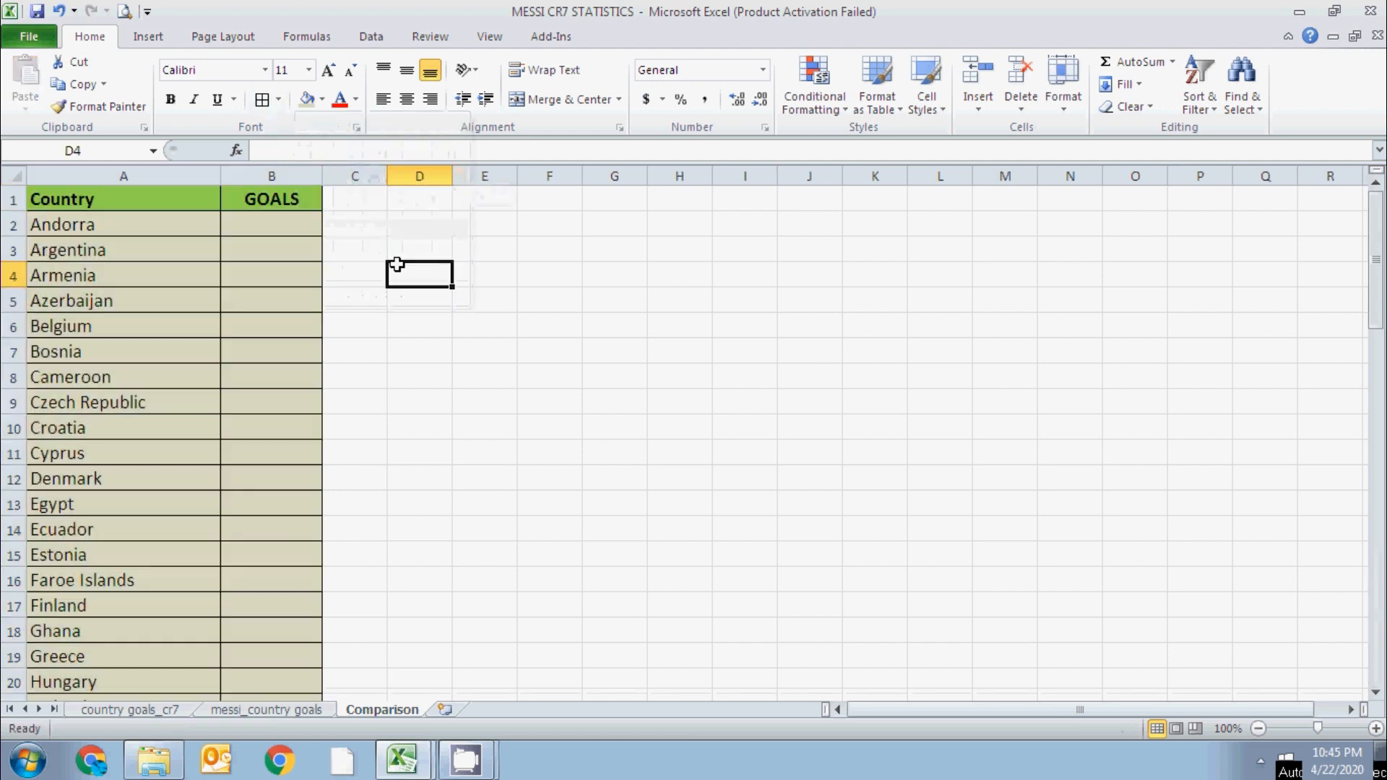
Remove duplicate values from the Country column only, treating the first row as a header.
click(137, 176)
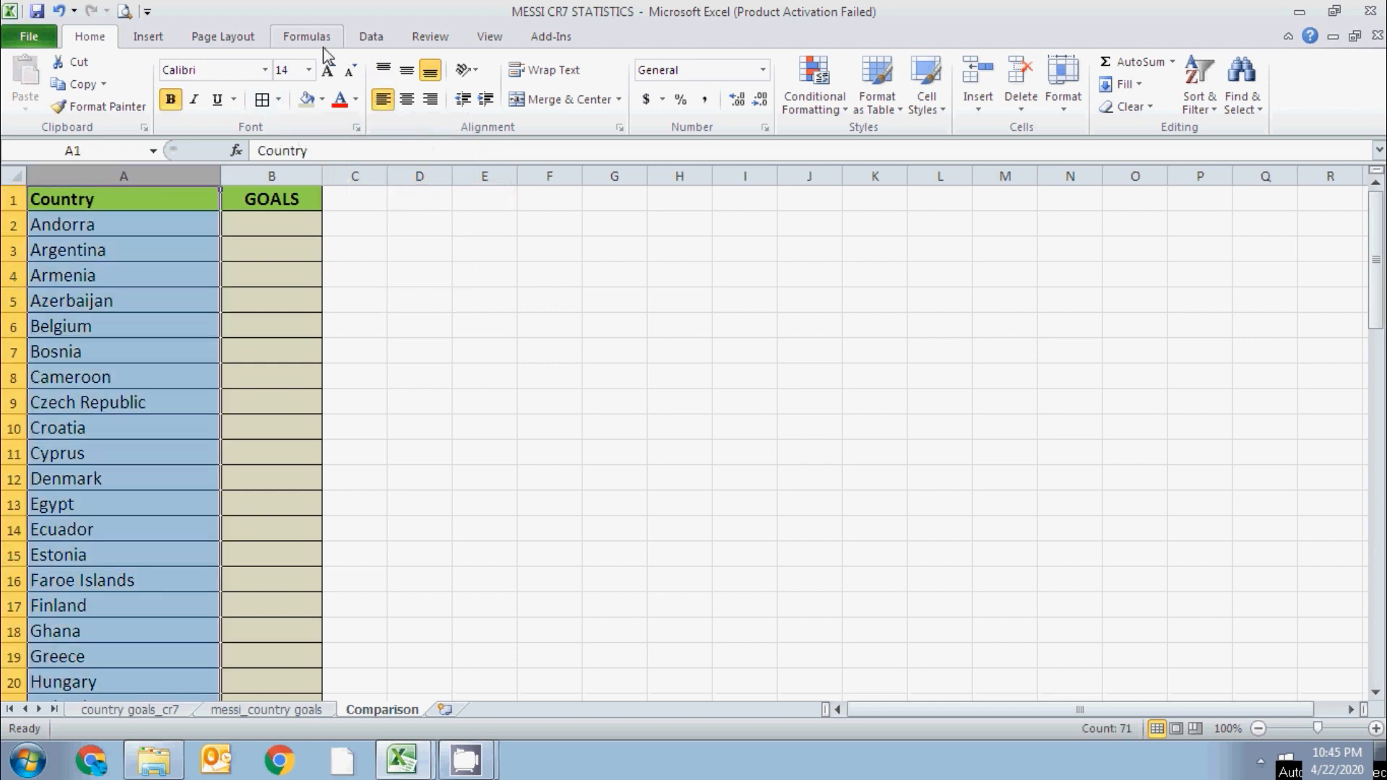
click(365, 40)
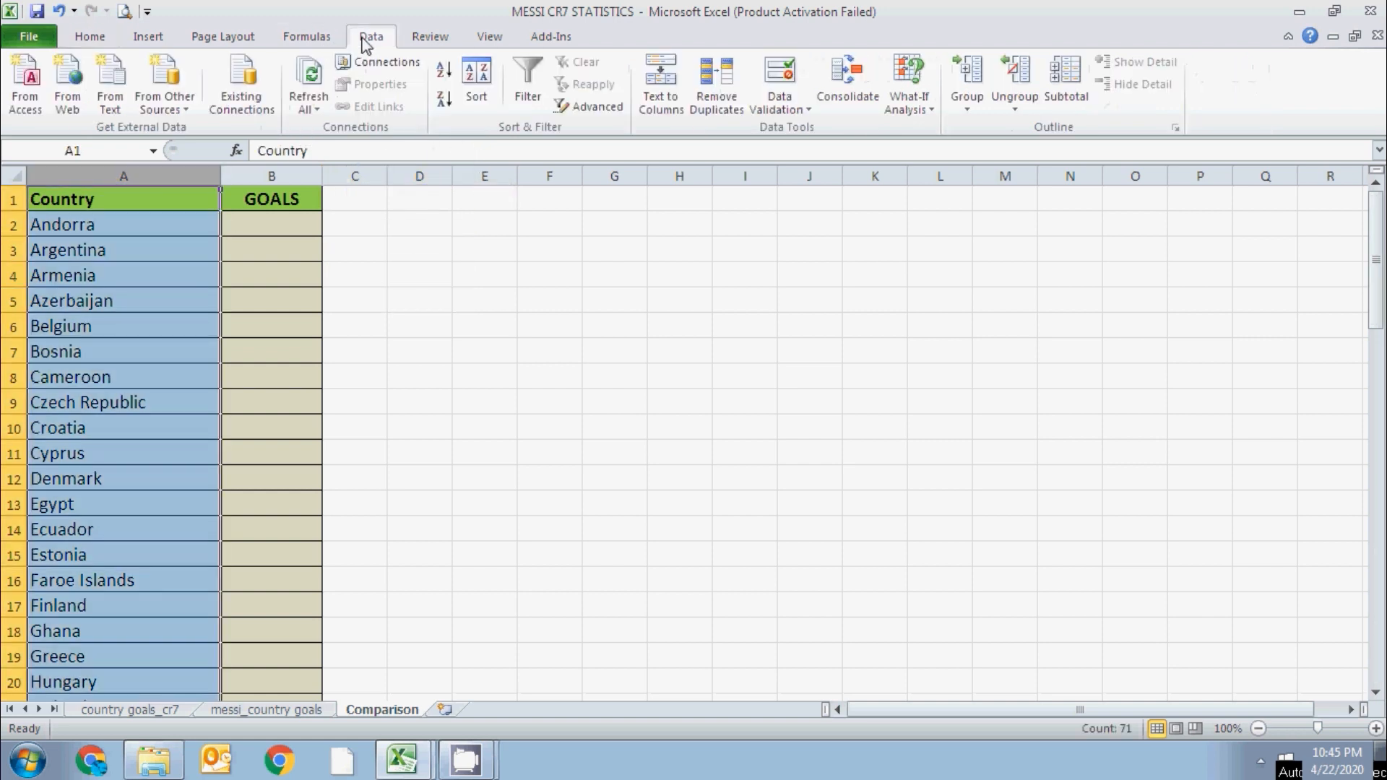
click(707, 100)
click(528, 367)
click(626, 404)
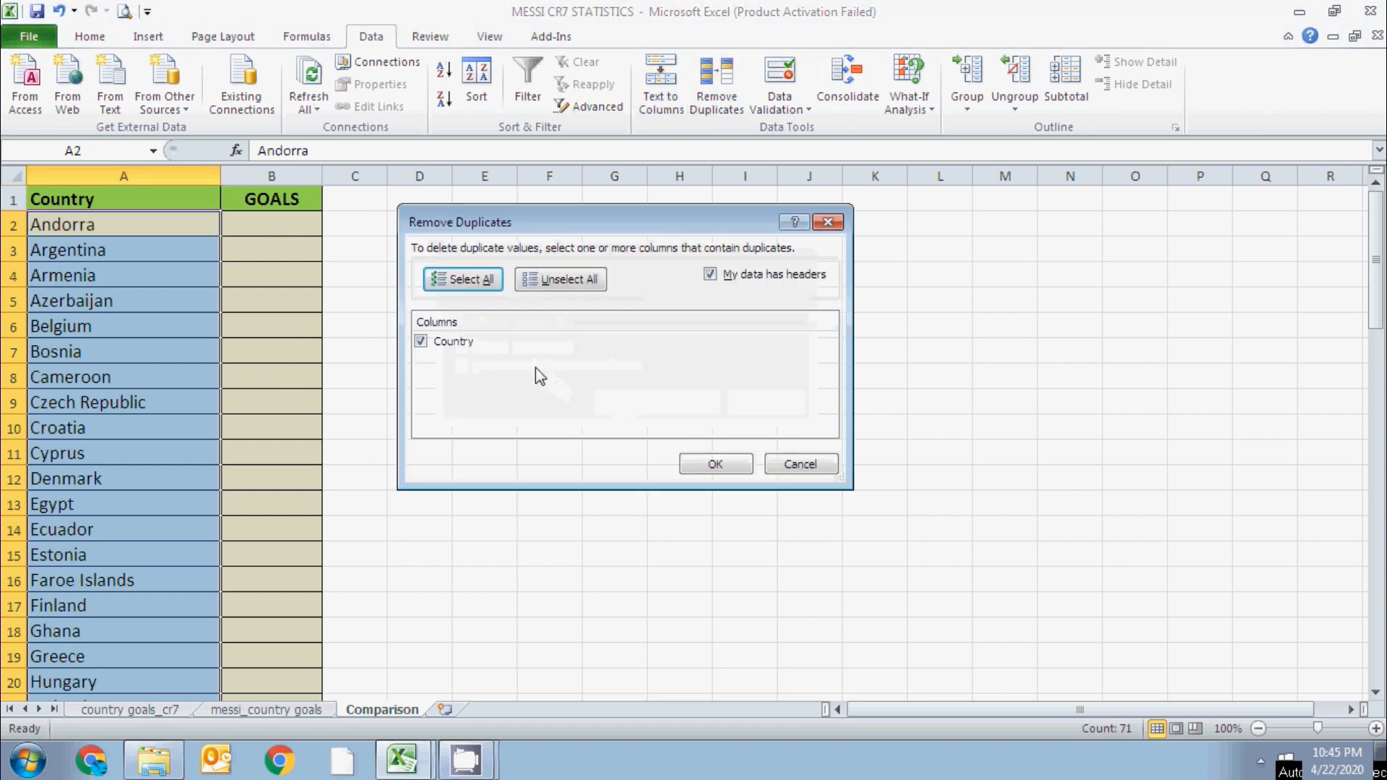
click(686, 465)
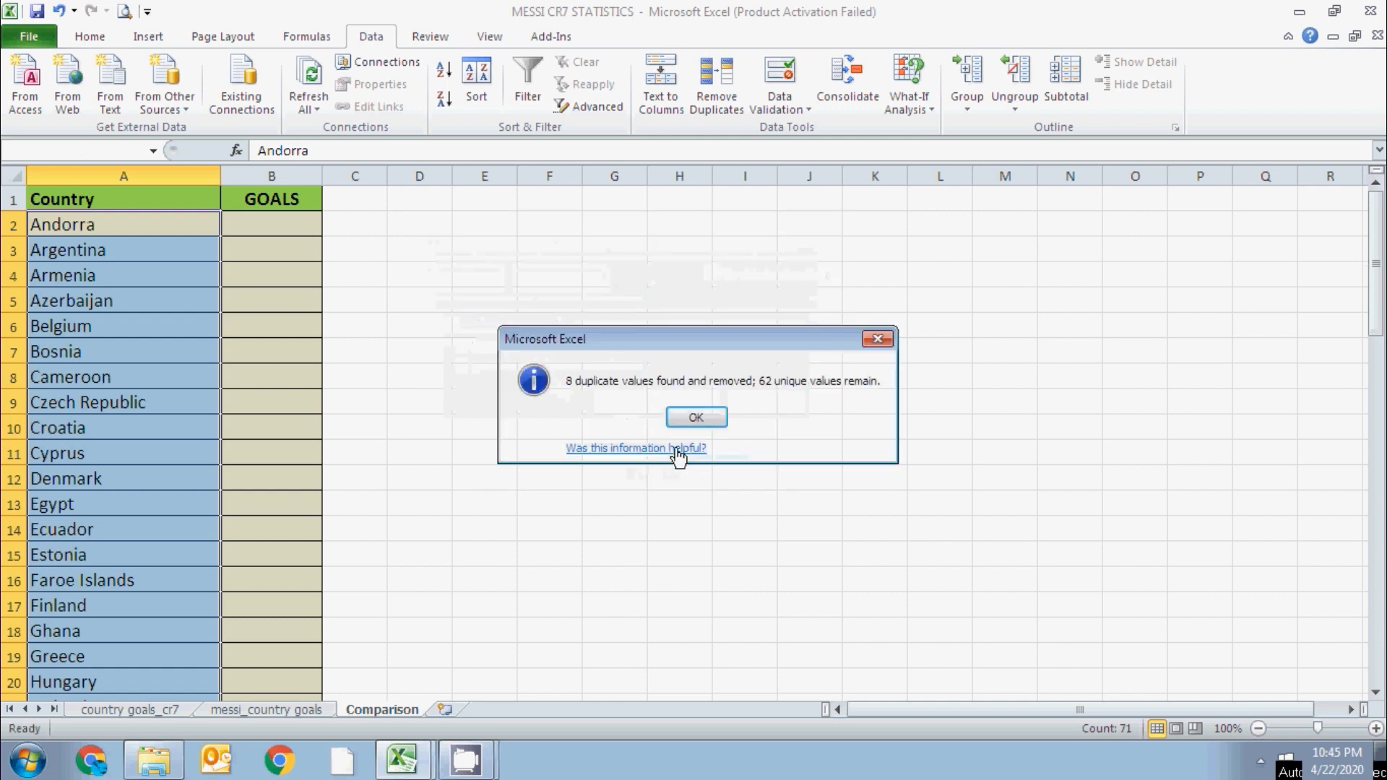
click(686, 419)
Delete the leftover formatted rows 64 to 71 below Venezuela on the Comparison sheet.
scroll(356, 451, down, 18)
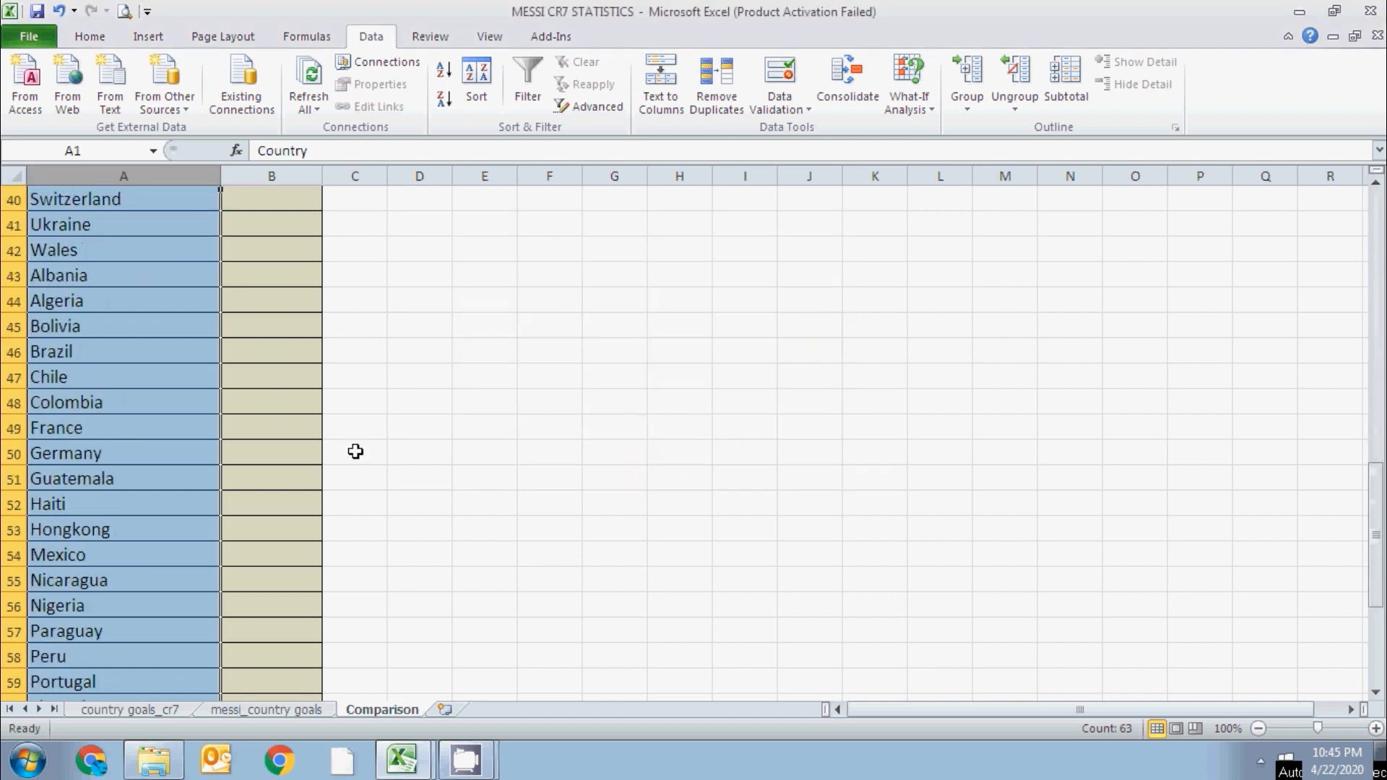
scroll(356, 451, down, 1)
click(71, 353)
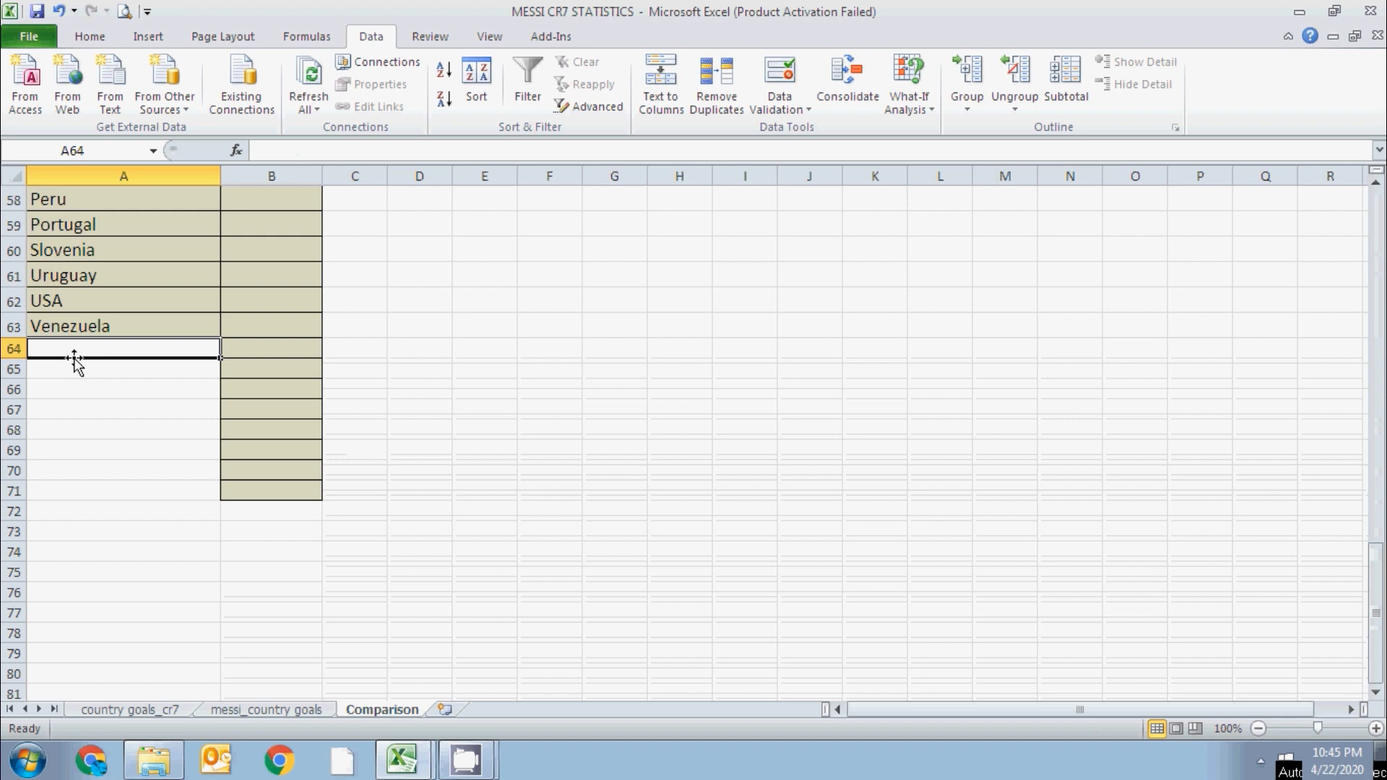
click(6, 350)
drag(6, 350, 6, 491)
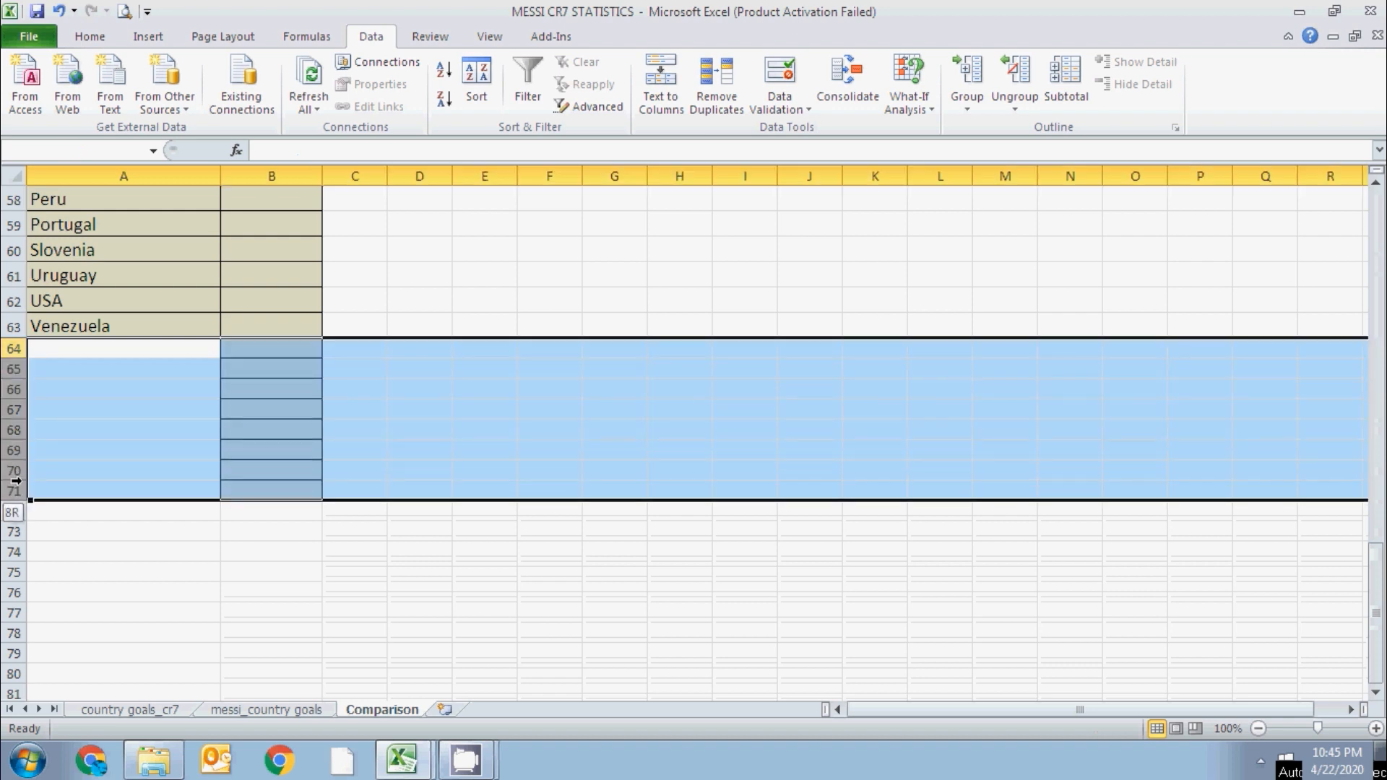
right_click(465, 471)
click(518, 343)
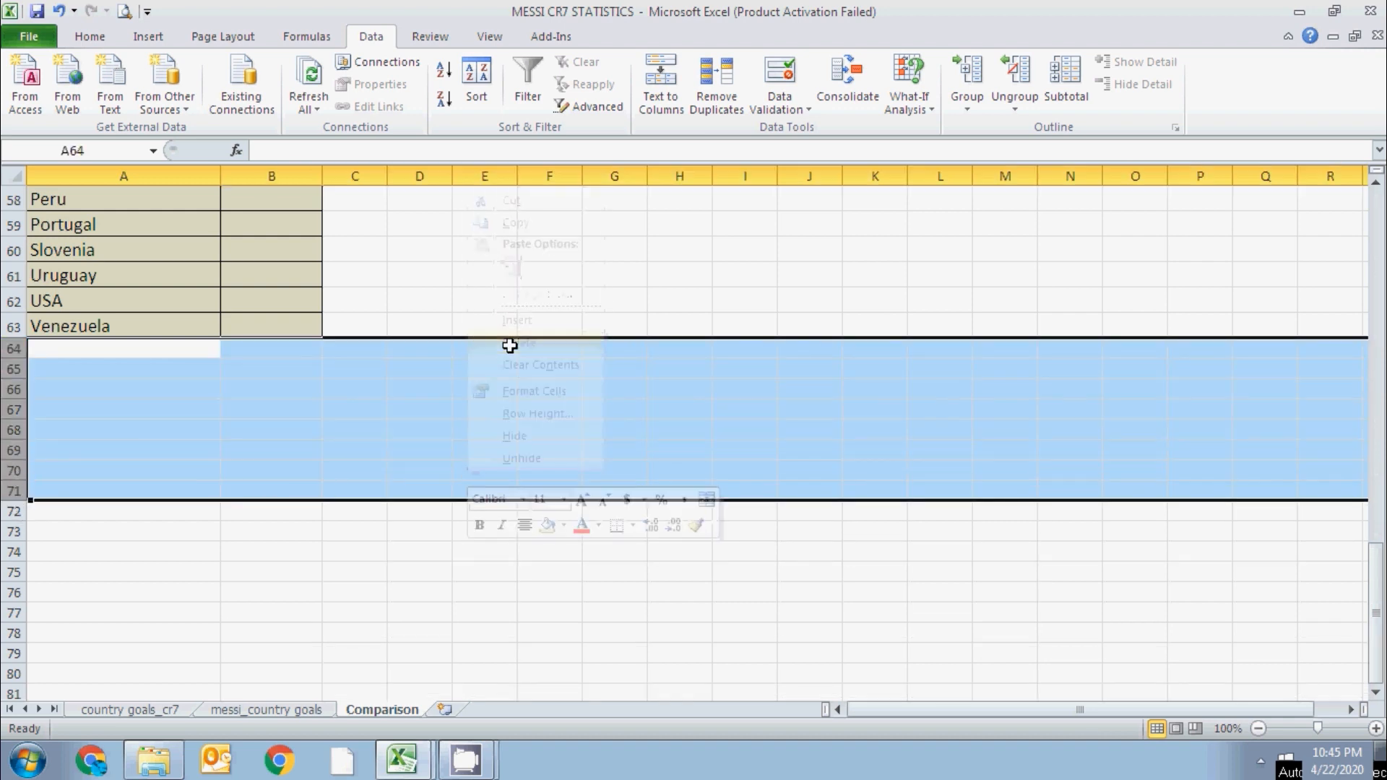
Replace the GOALS header in B1 of the Comparison sheet with Messi and enter Ronaldo as the header in C1.
click(506, 547)
scroll(514, 526, up, 19)
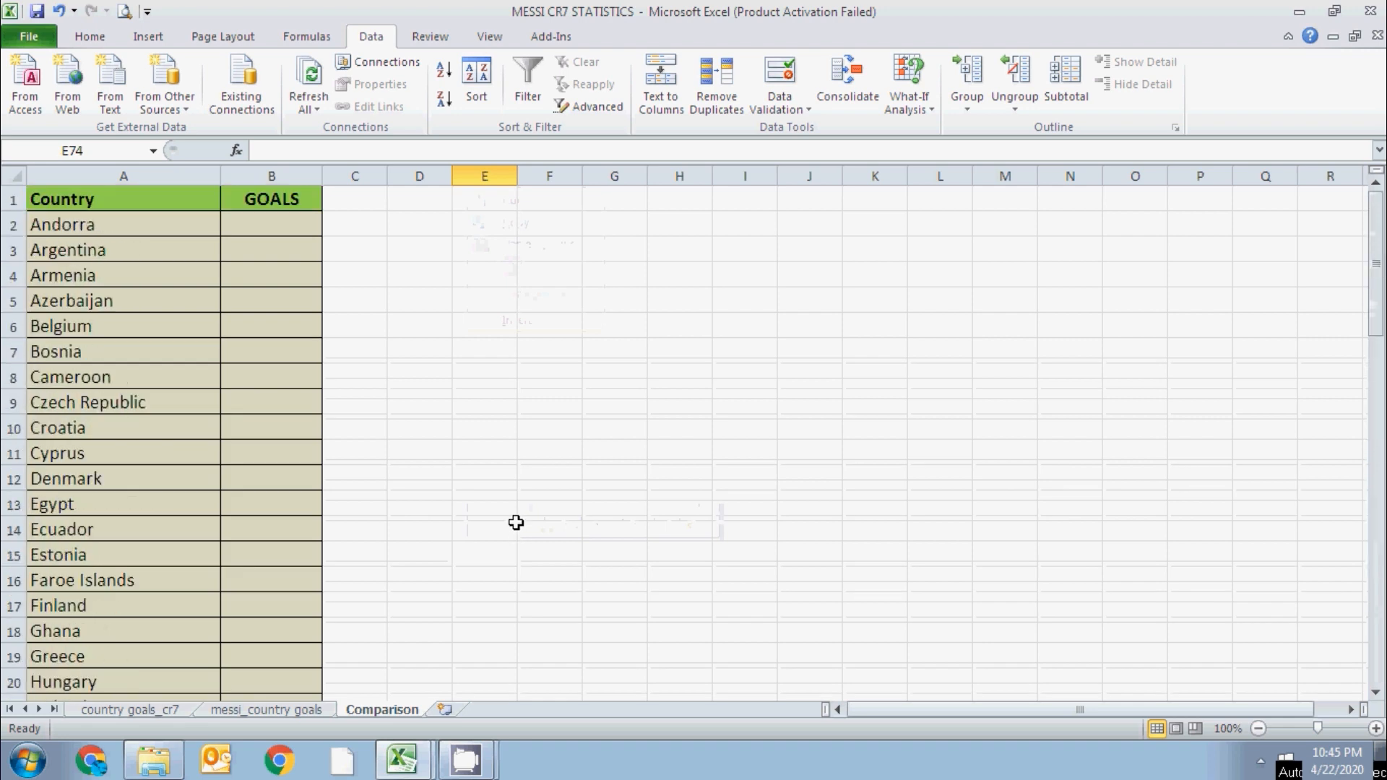
click(294, 228)
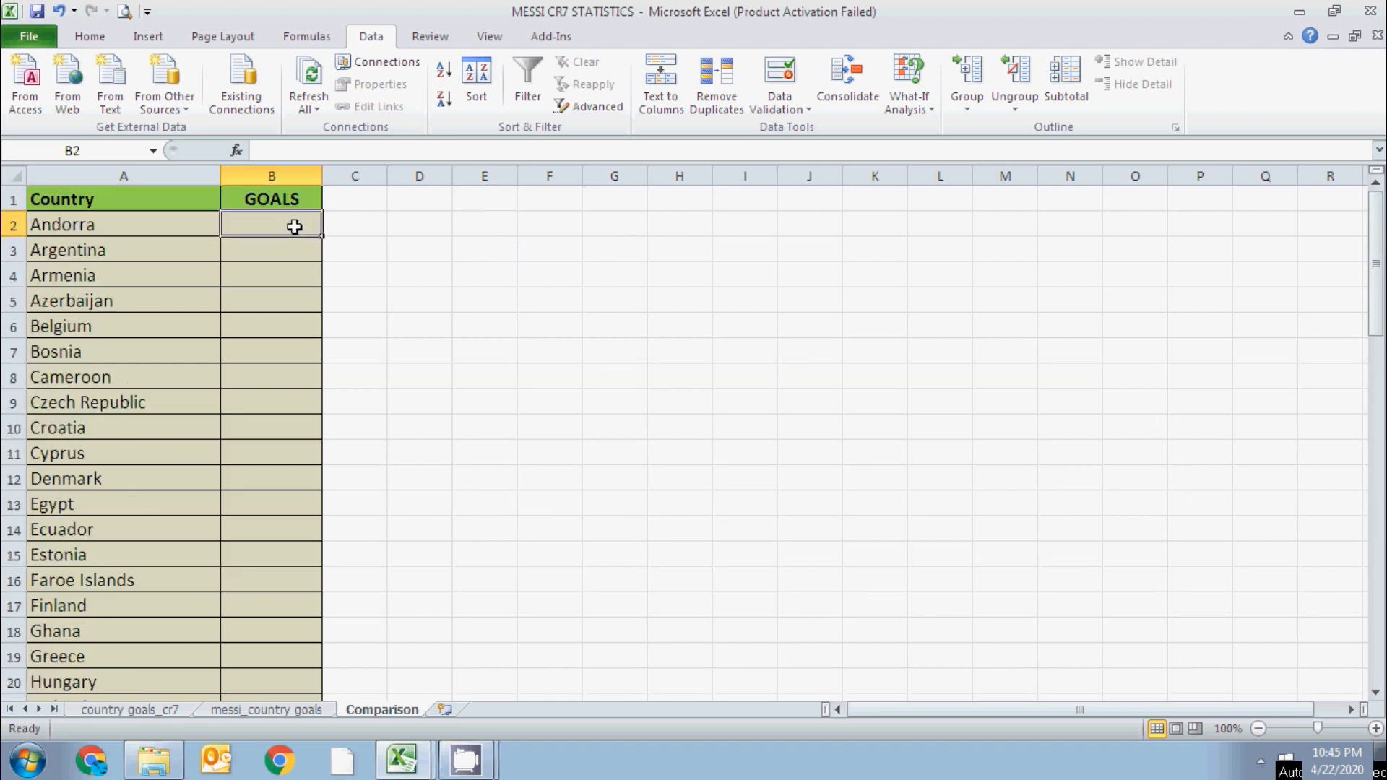
click(281, 199)
key(Delete)
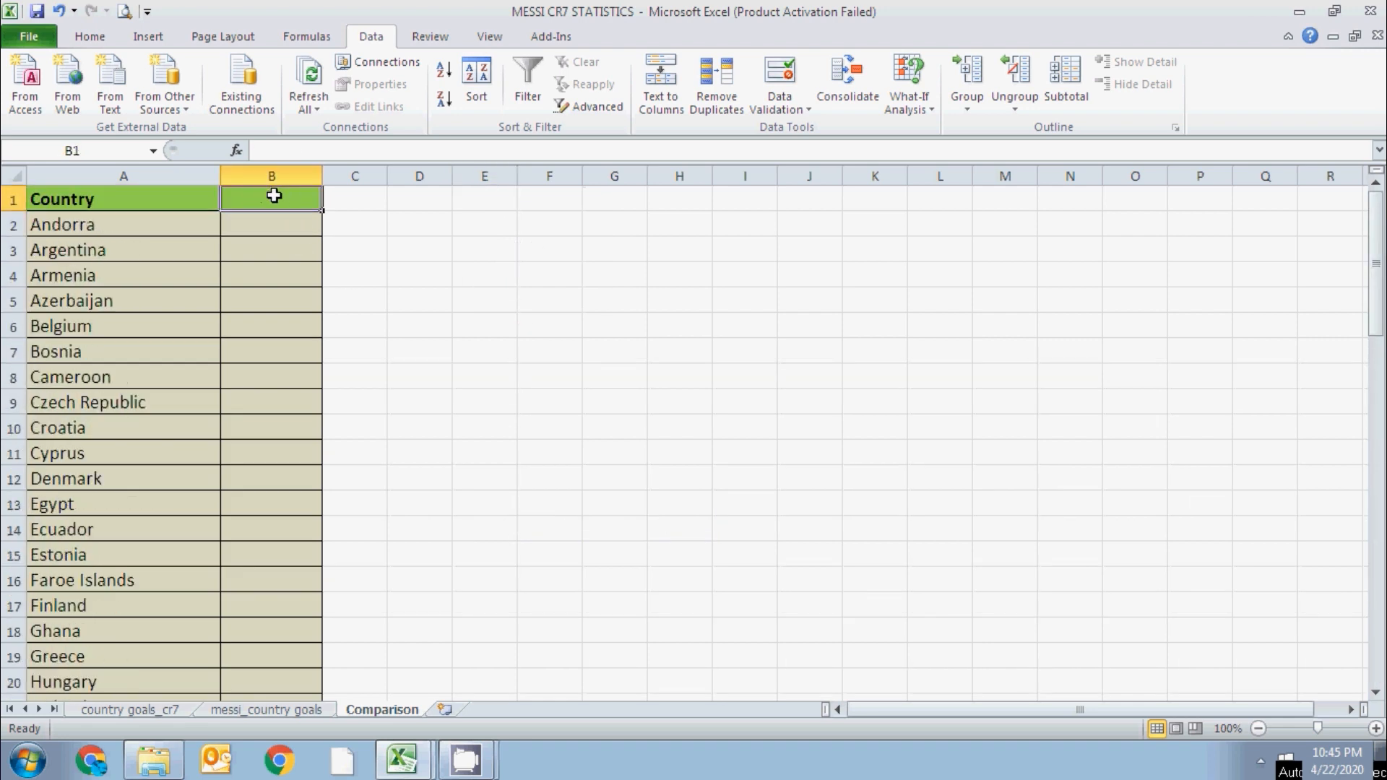
text(m)
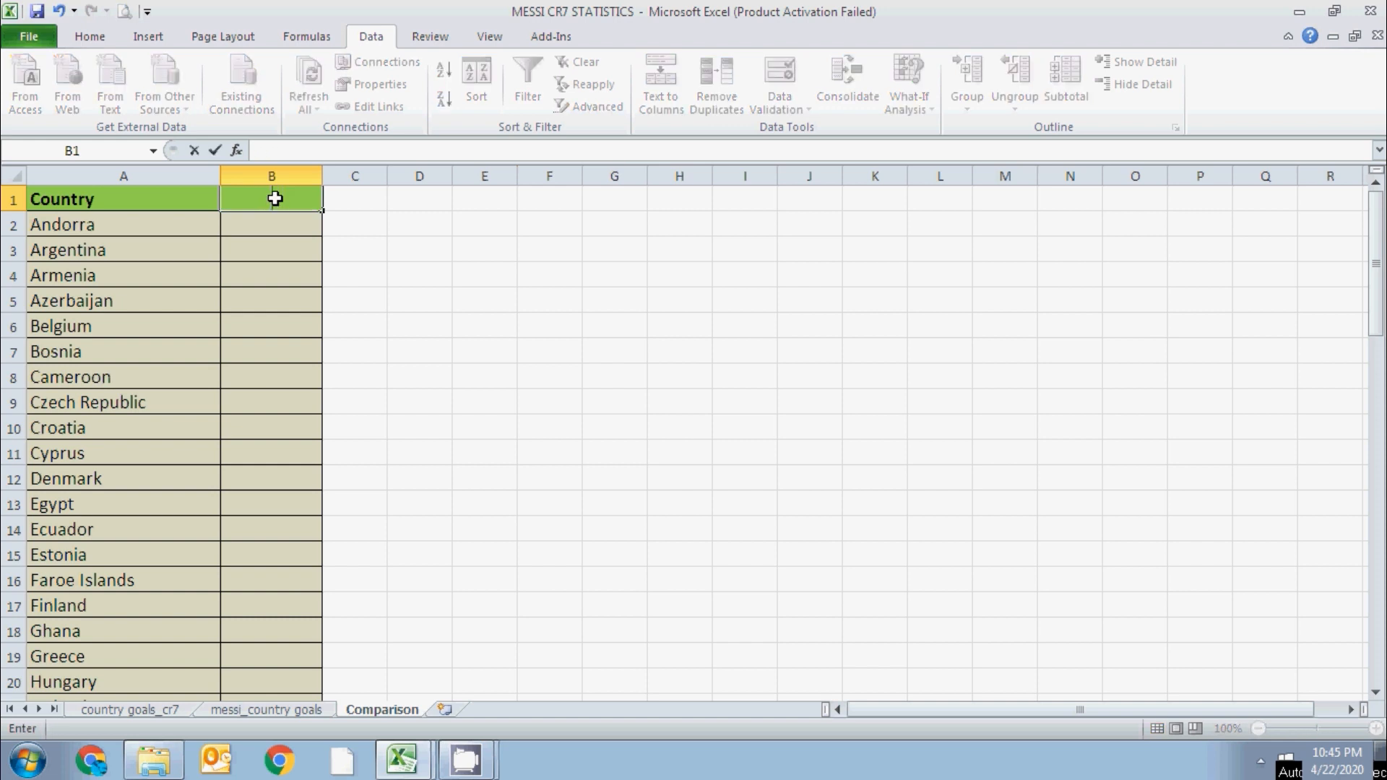
text(essi)
key(Tab)
text(R)
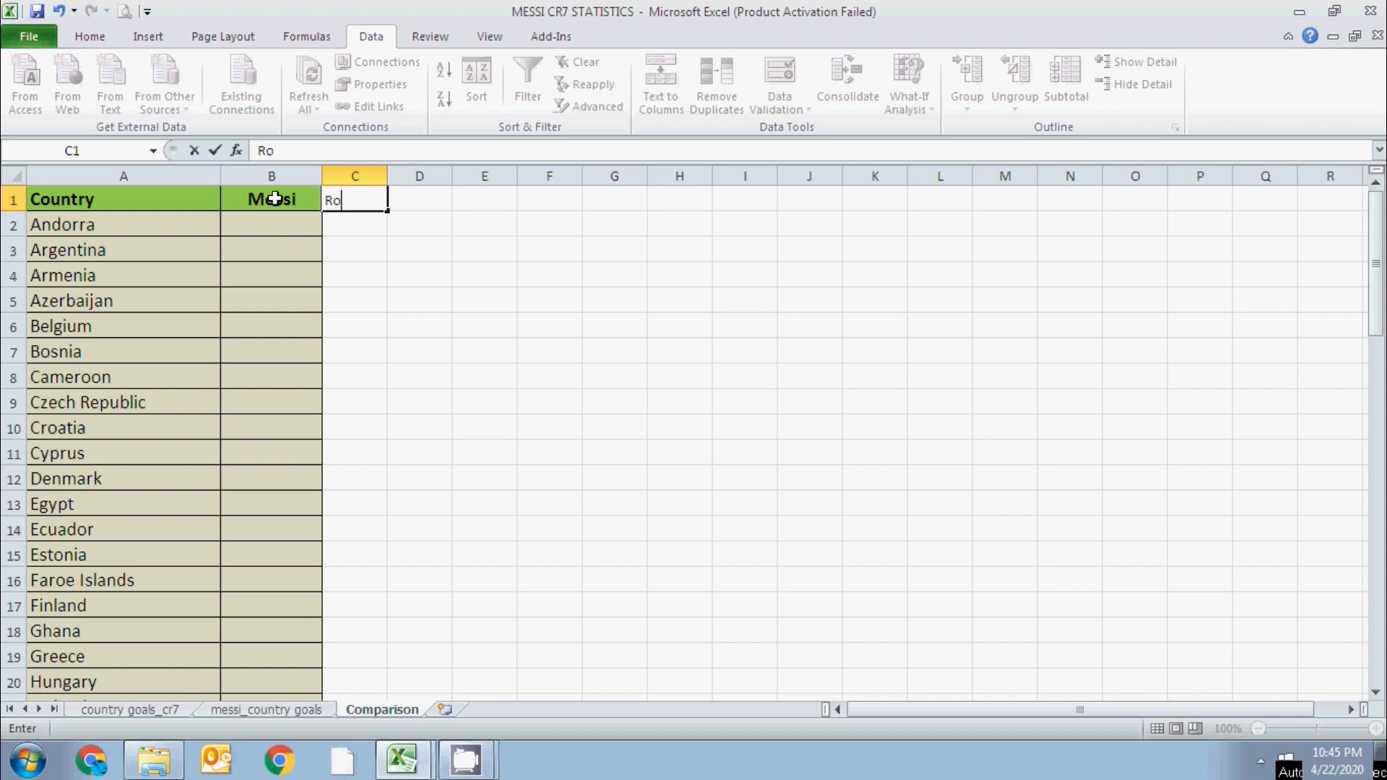
text(onaldo)
key(Tab)
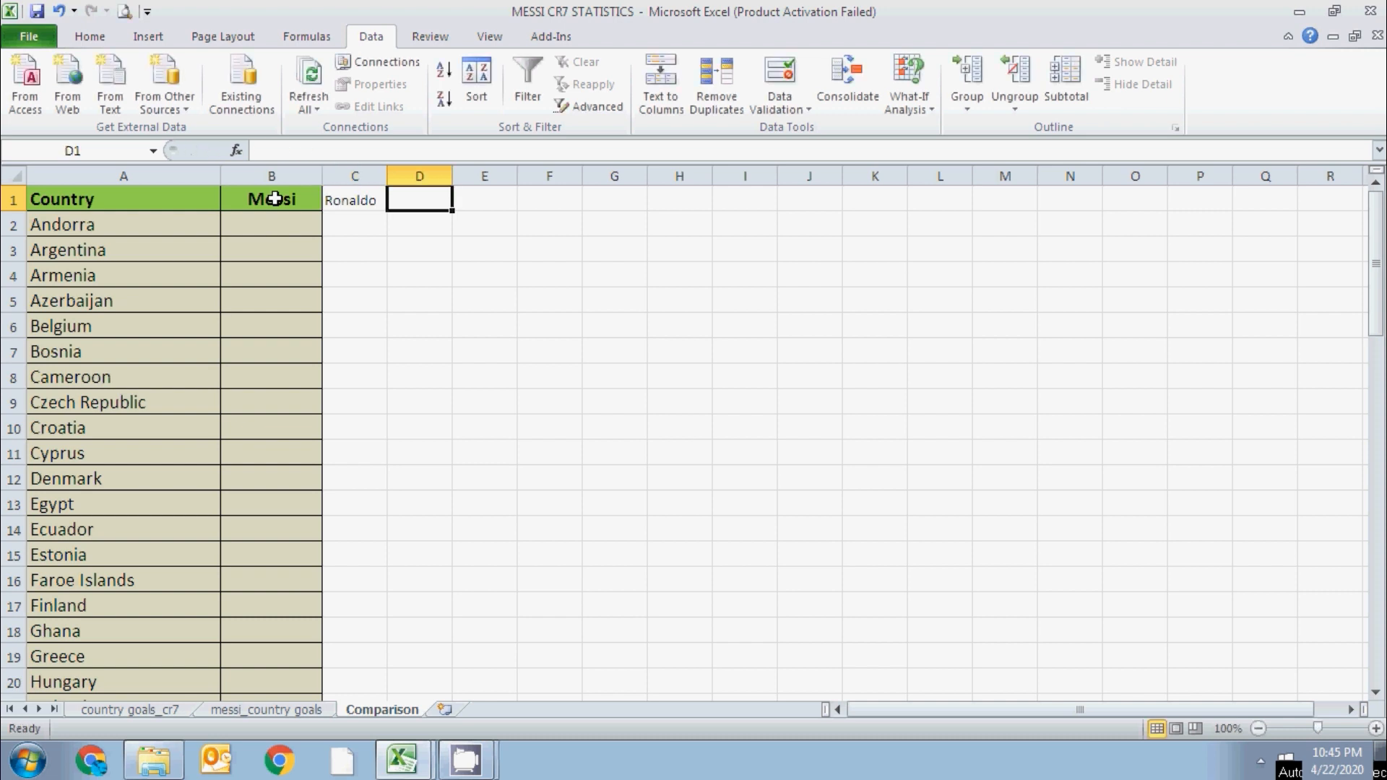
Set the Ronaldo header in C1 to font size 14 and widen column C slightly to fit it.
click(363, 200)
click(295, 198)
click(99, 42)
click(365, 204)
click(309, 70)
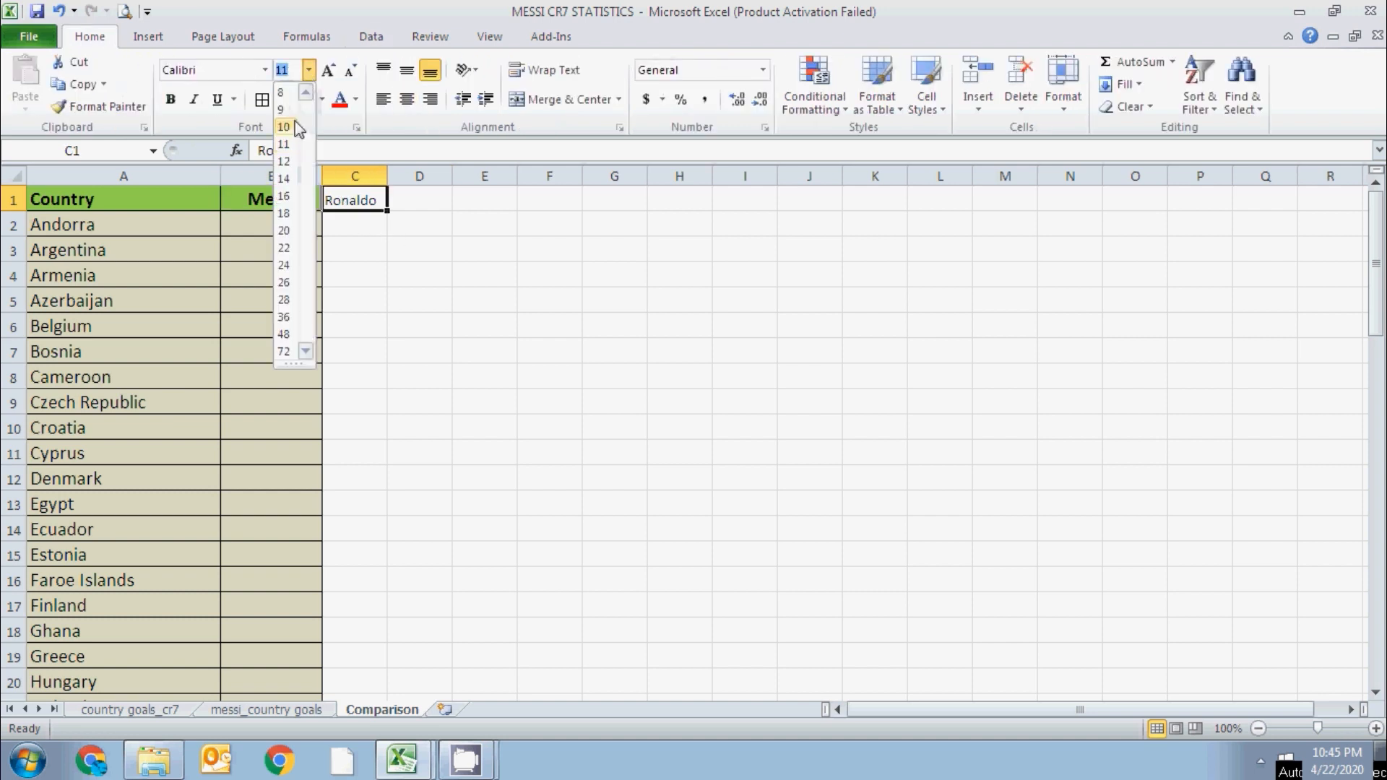
click(286, 178)
drag(388, 176, 407, 177)
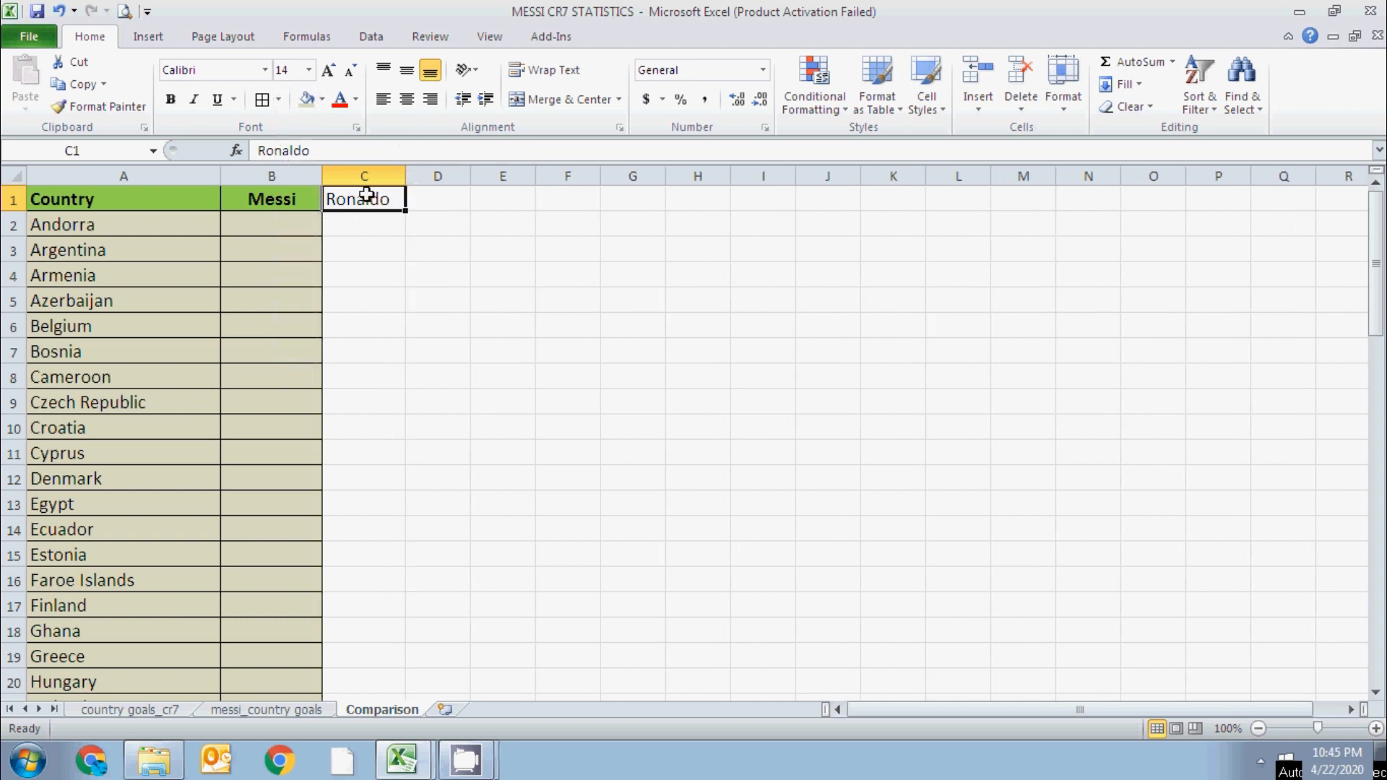
Fill the Ronaldo header cell C1 with light orange and the Messi header cell B1 with light blue.
click(320, 100)
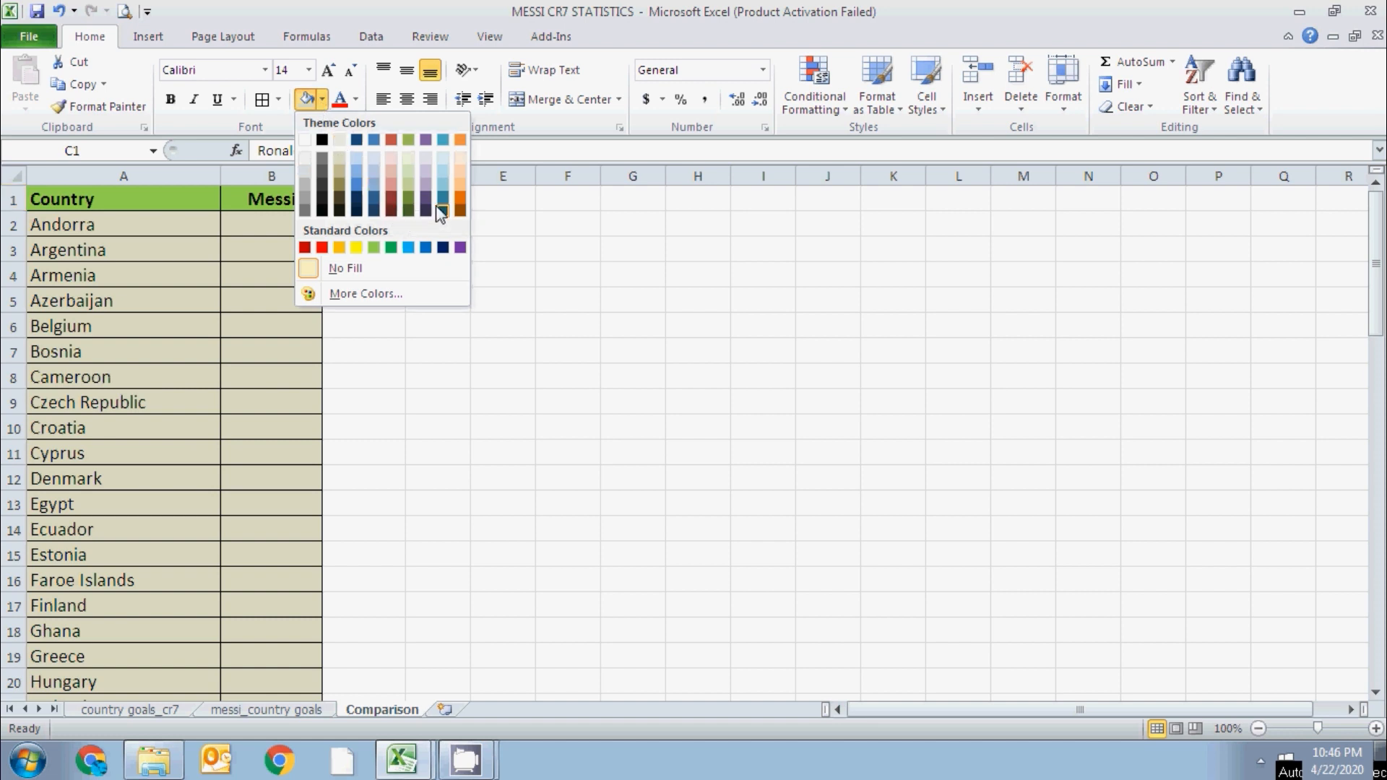
click(460, 189)
click(280, 197)
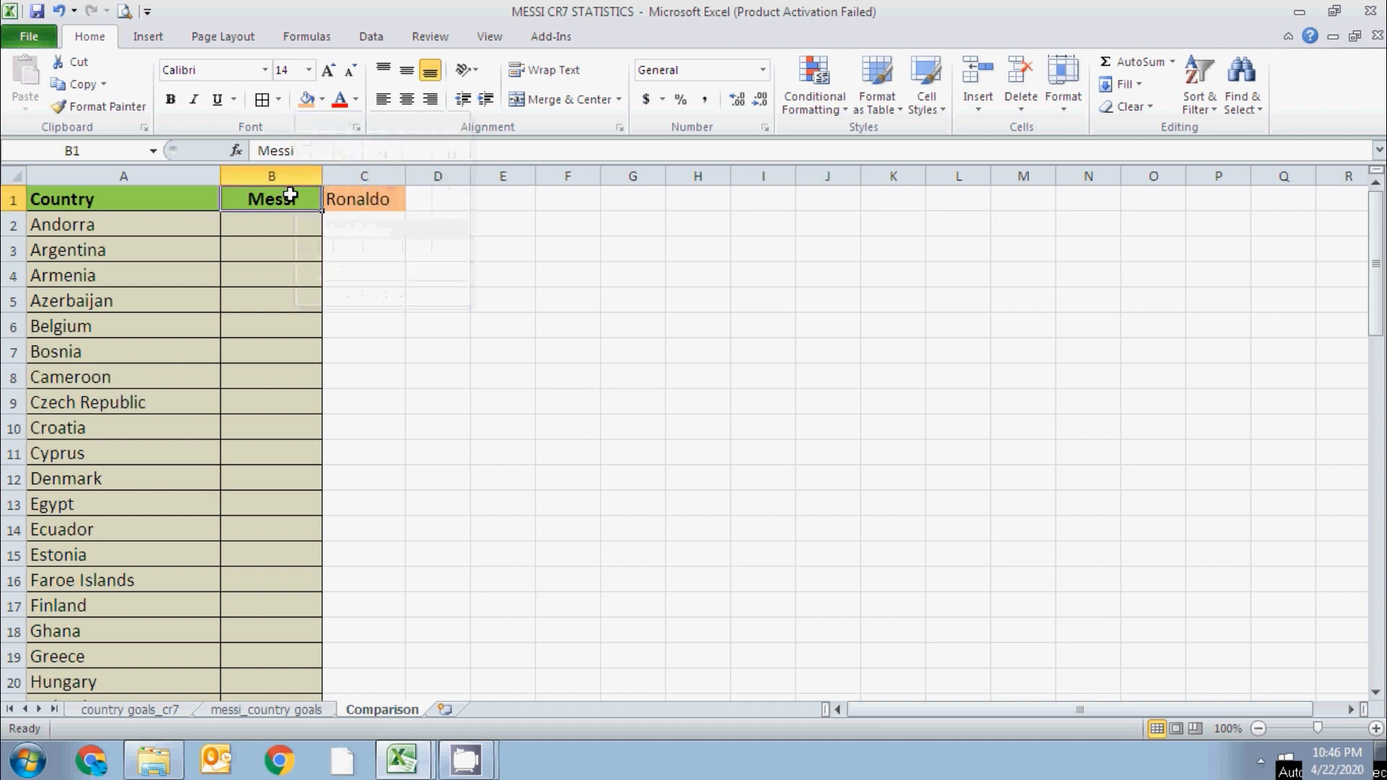
click(321, 100)
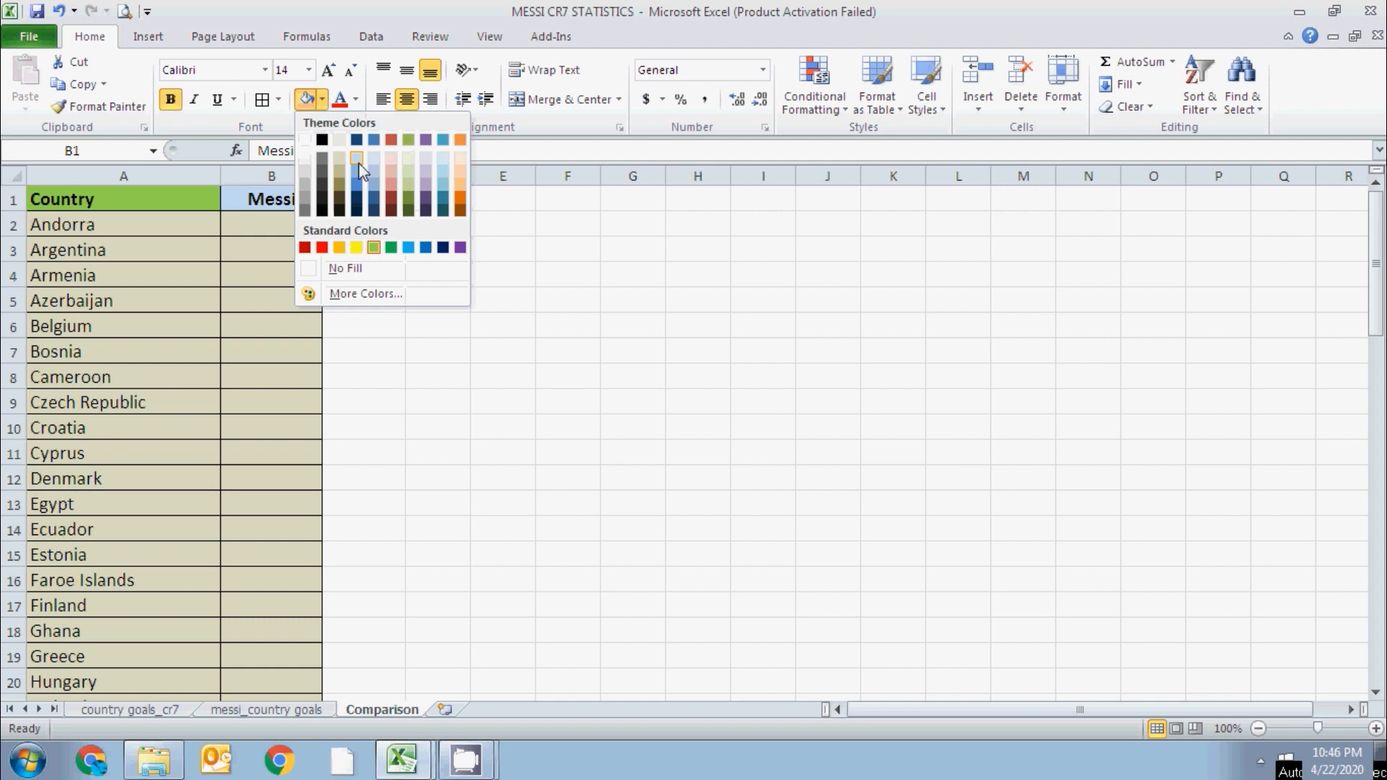
click(359, 163)
Fill the Messi cells B2:B63 with light blue and the Ronaldo cells C2:C63 with light orange.
drag(289, 219, 245, 653)
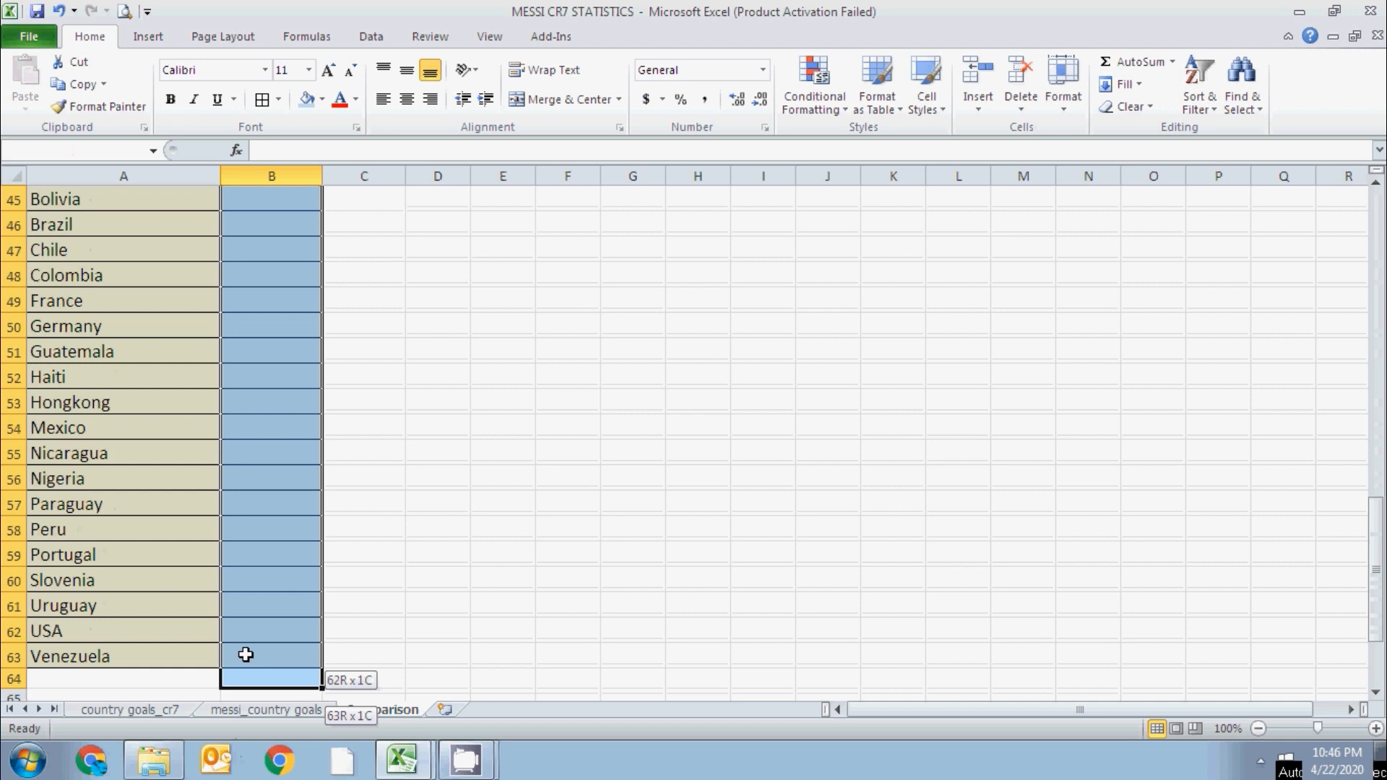
click(308, 101)
drag(378, 218, 354, 654)
click(322, 99)
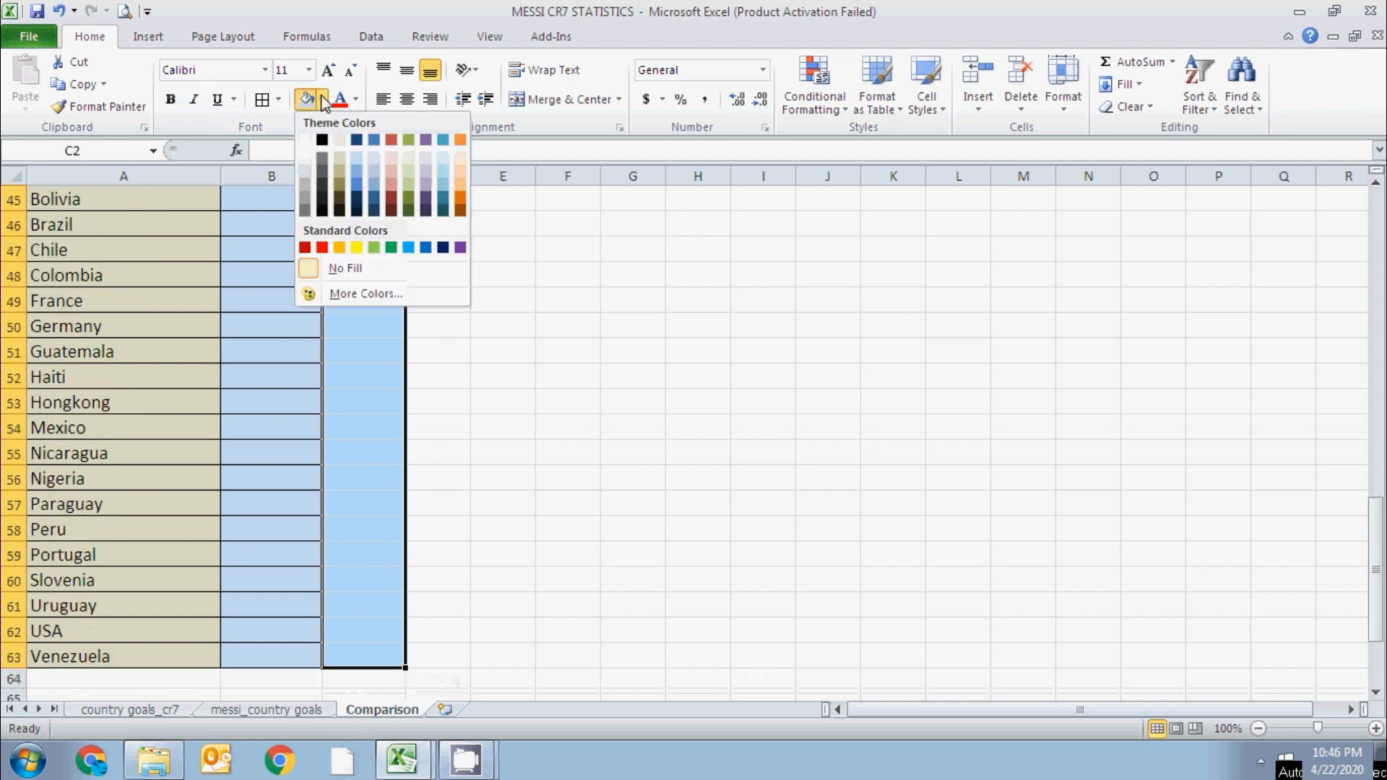
click(460, 167)
scroll(469, 304, up, 15)
click(499, 325)
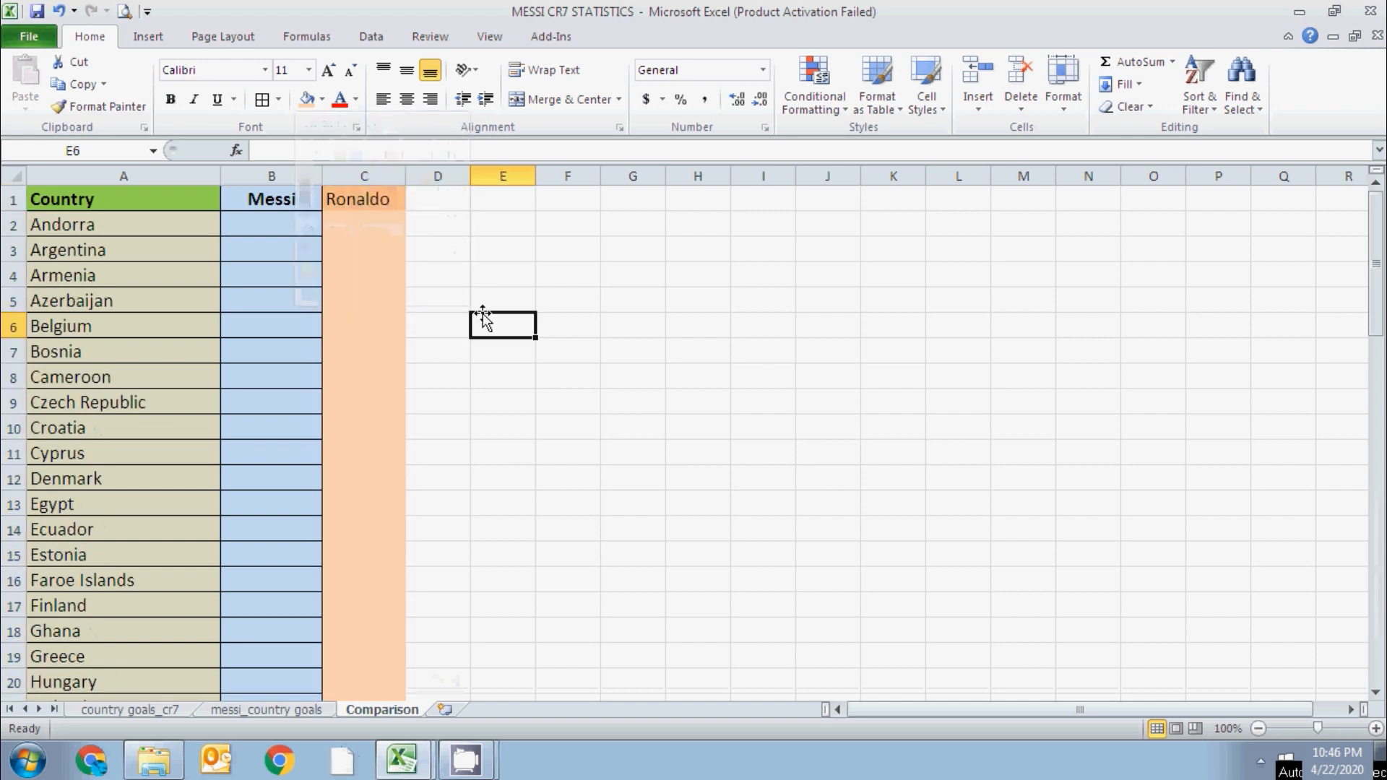
Apply borders around all cells of the comparison table, A1:C63.
drag(48, 197, 359, 656)
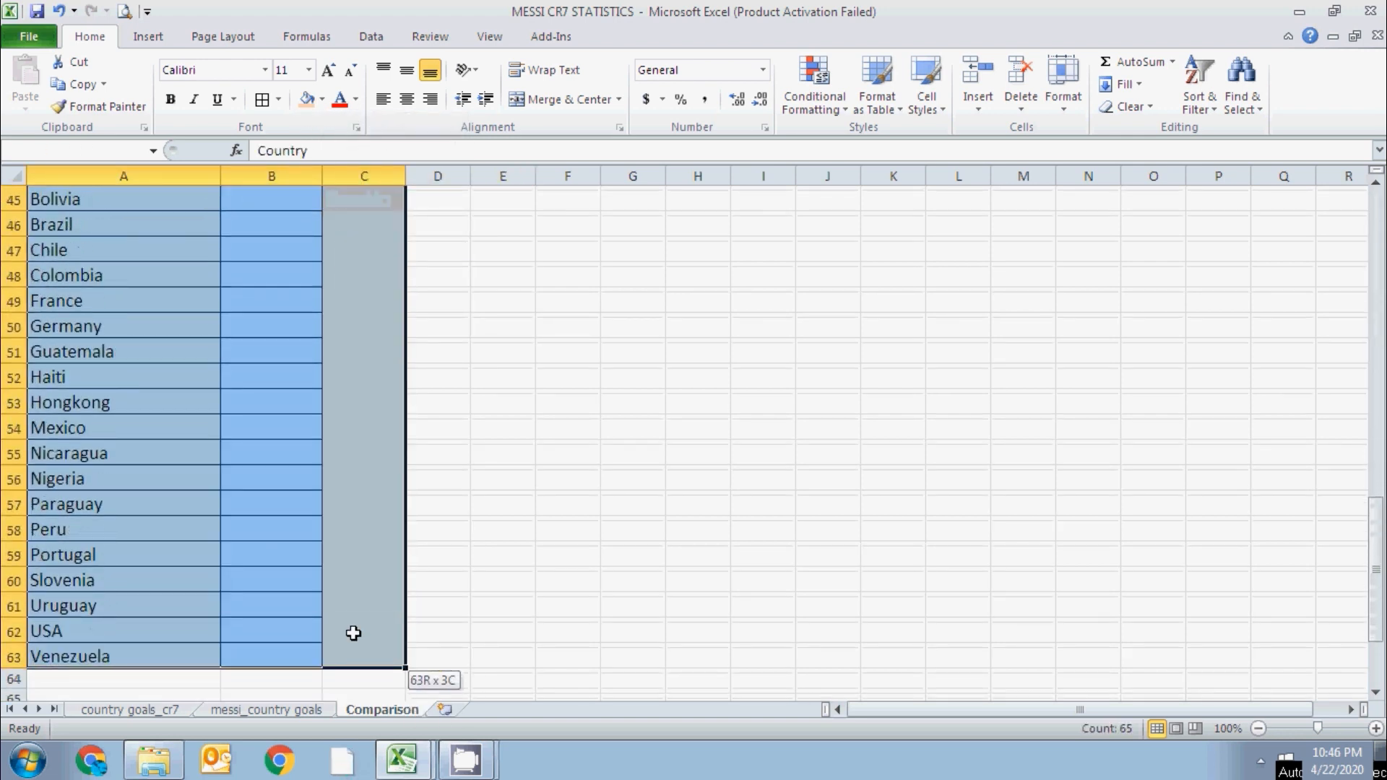
click(270, 104)
click(560, 377)
Recolour the header cells, filling Messi in B1 with dark olive green and Ronaldo in C1 with light purple.
click(279, 200)
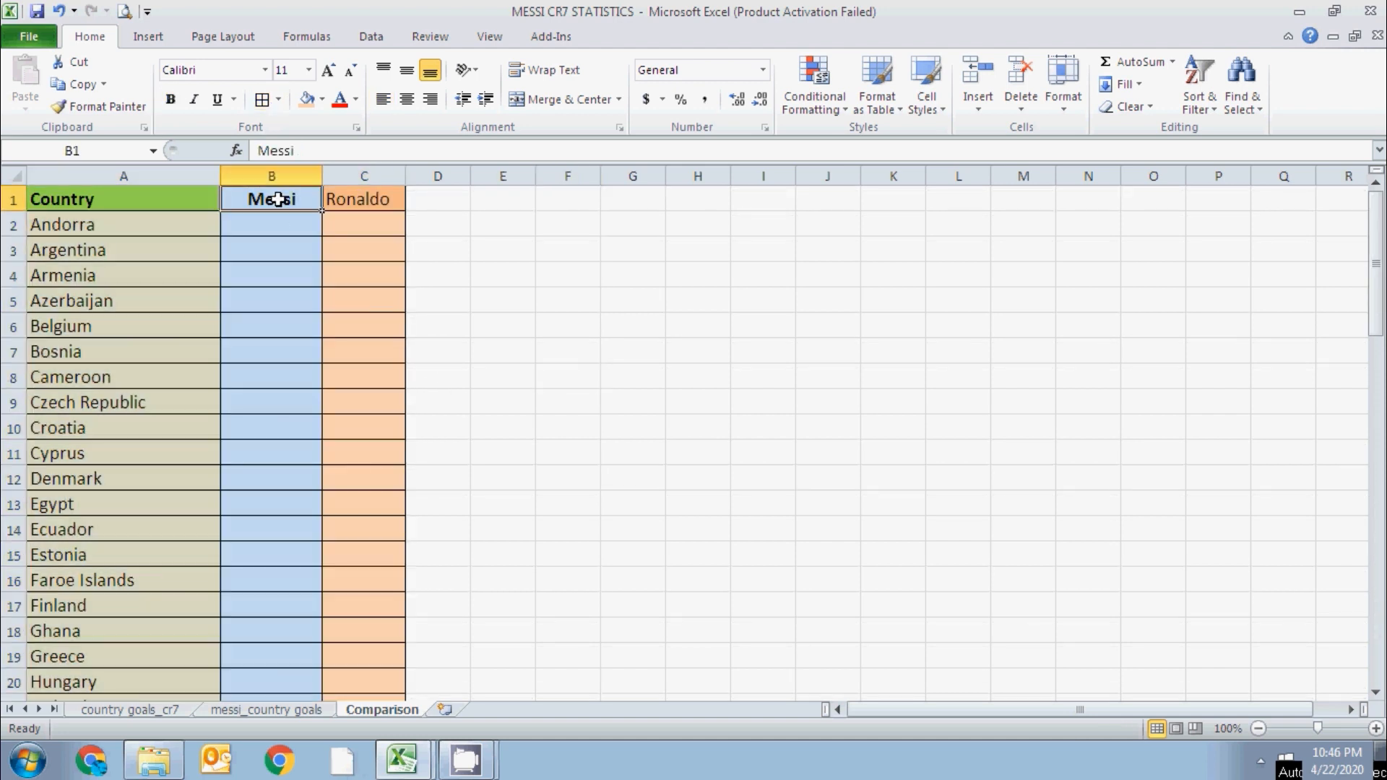
click(321, 101)
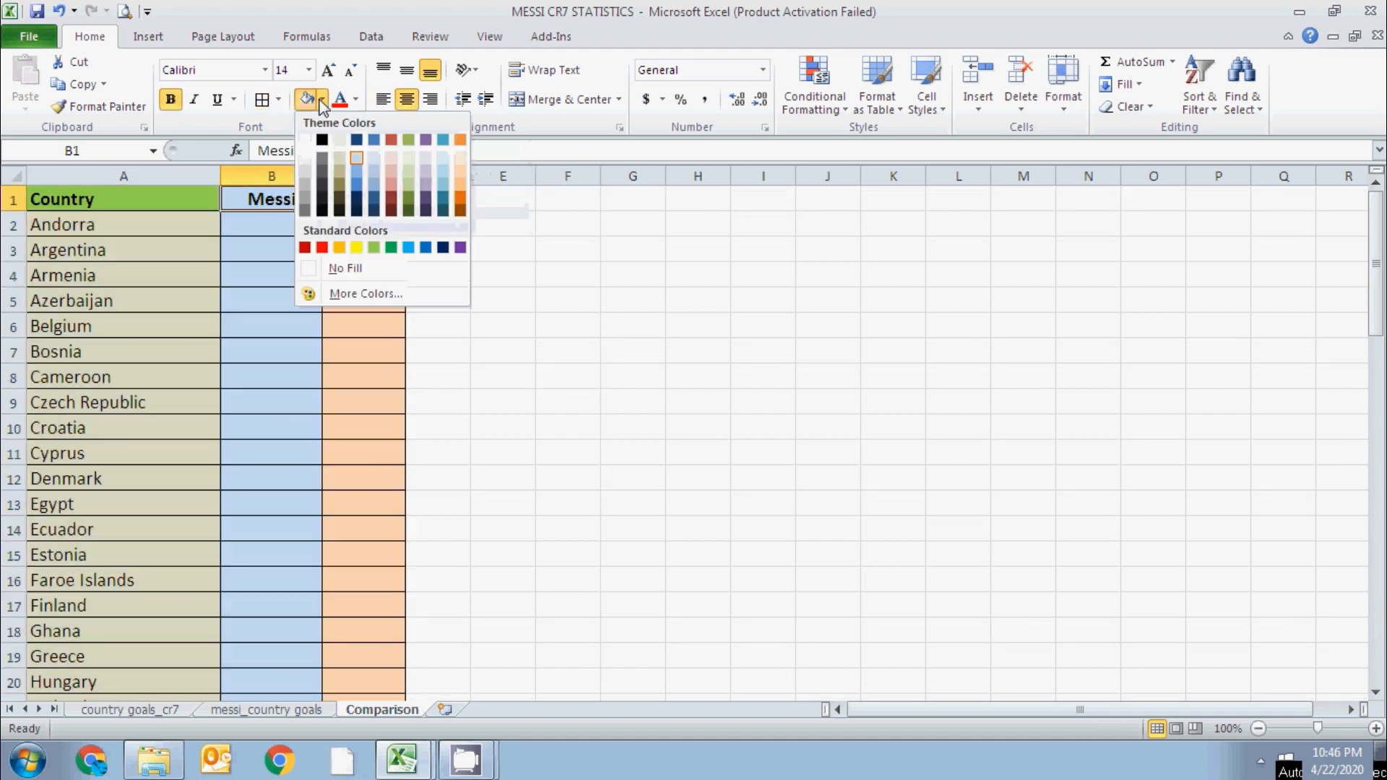
click(409, 204)
click(372, 198)
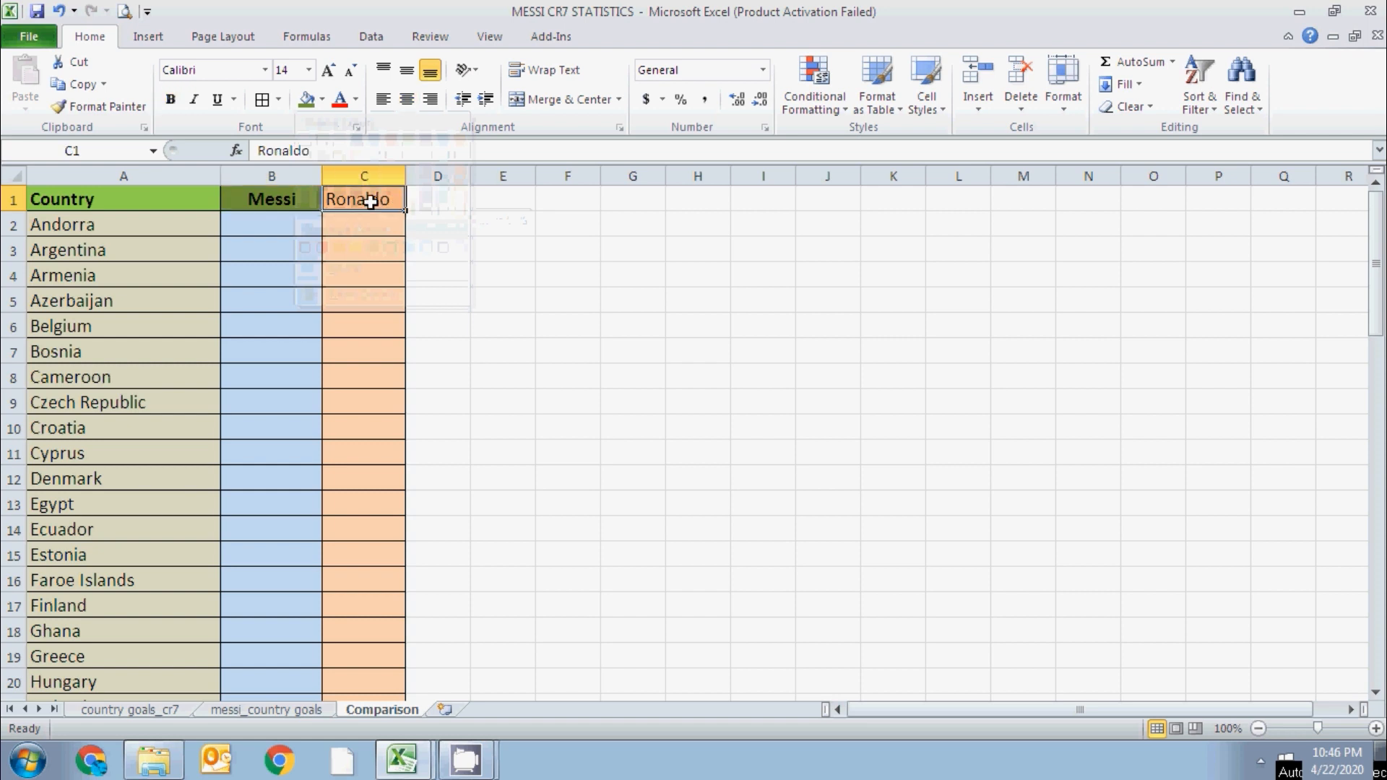
click(322, 101)
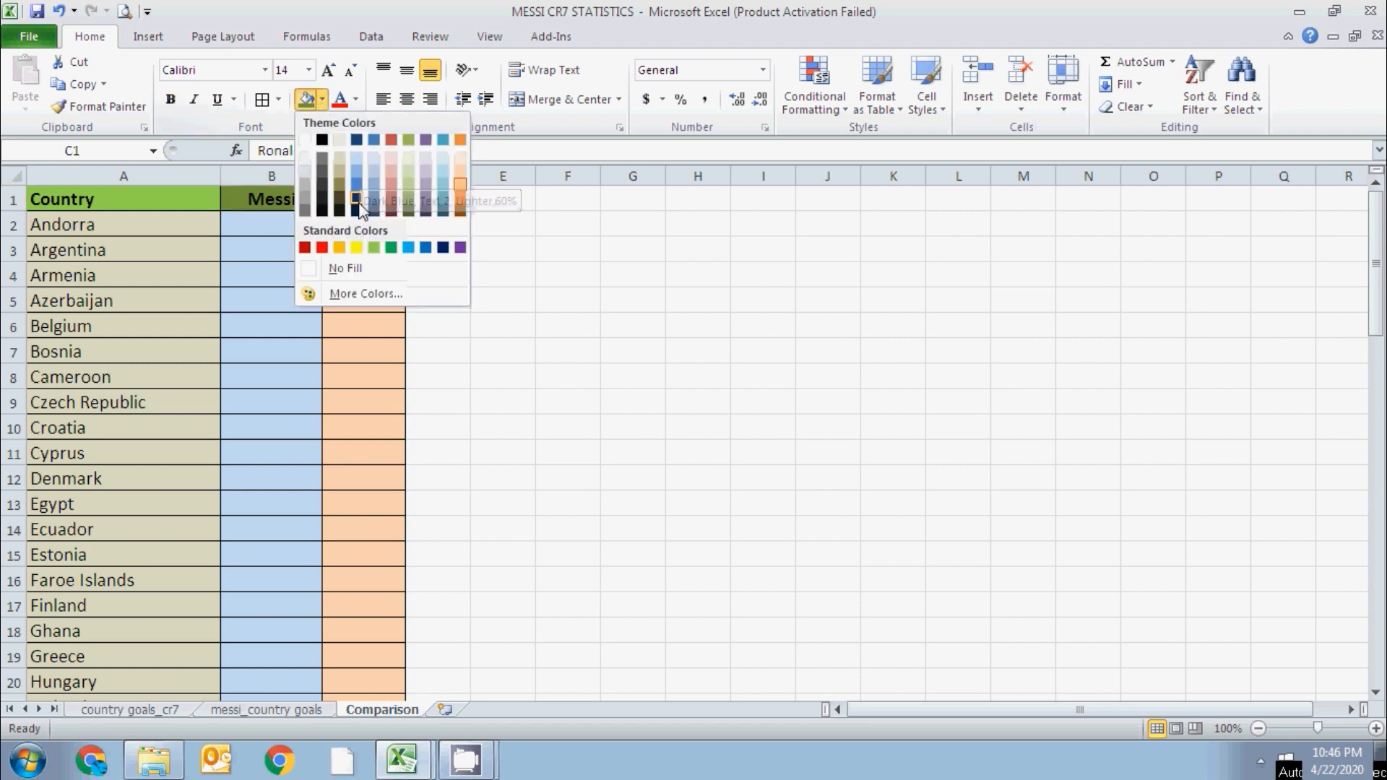
click(429, 159)
click(505, 249)
click(535, 350)
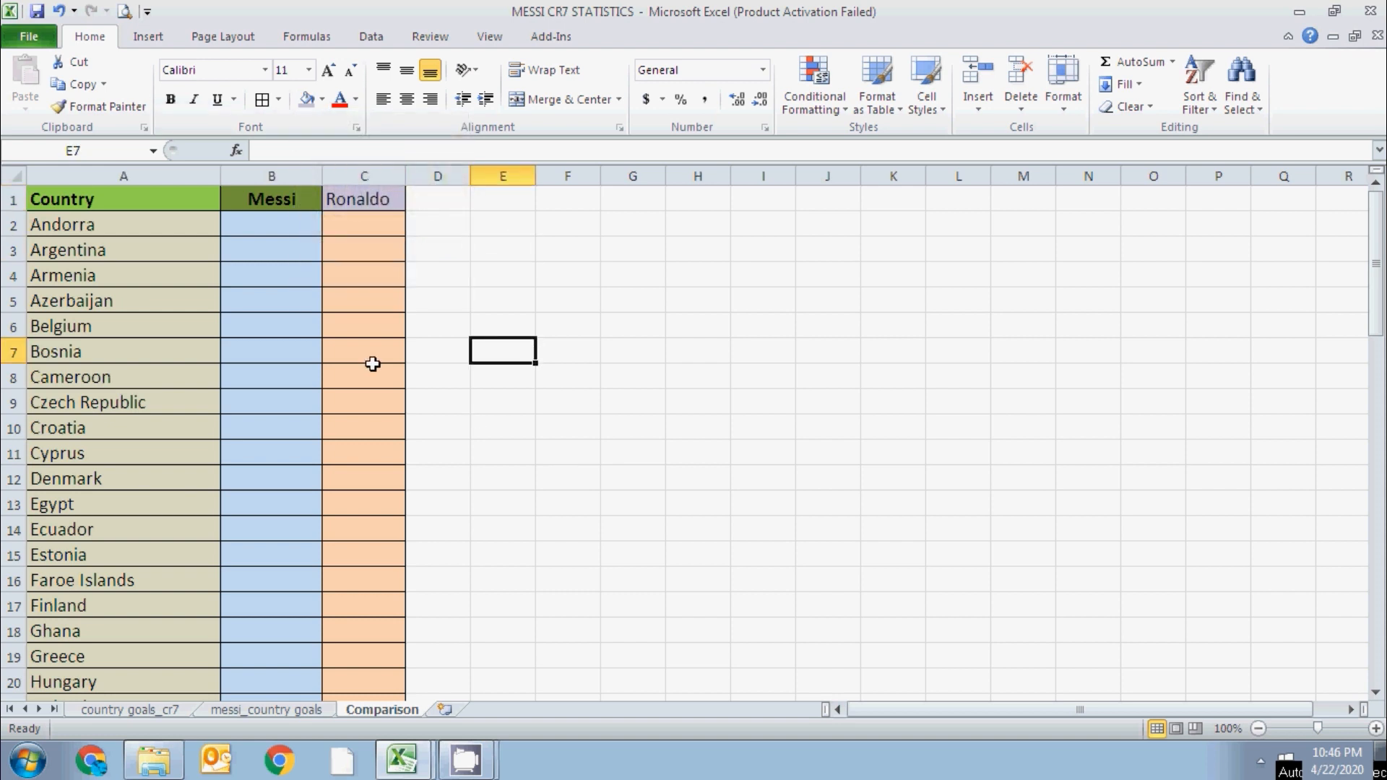
Enter =VLOOKUP(A2,'messi_country goals'!A:B,2,FALSE) in B2 to look up Messi's goals for the first country.
click(273, 228)
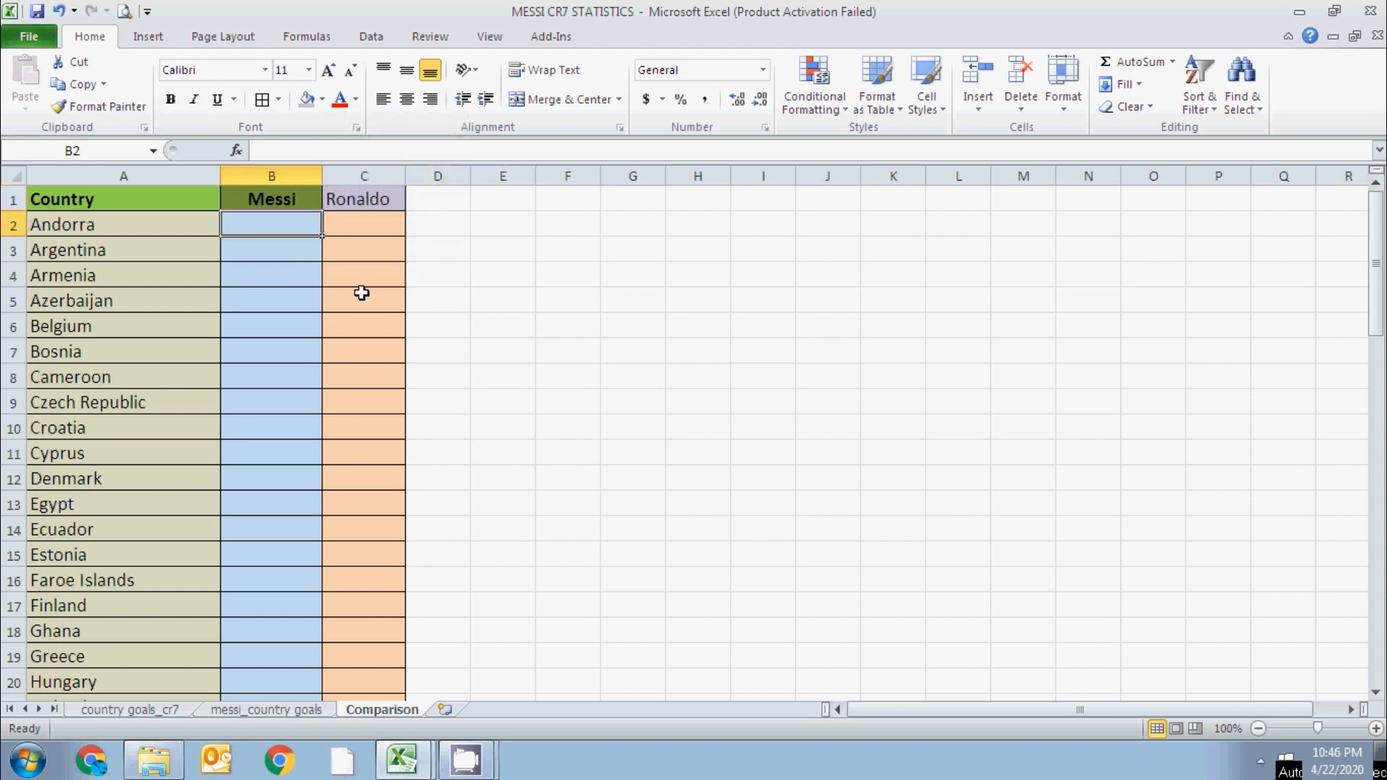
text(=v)
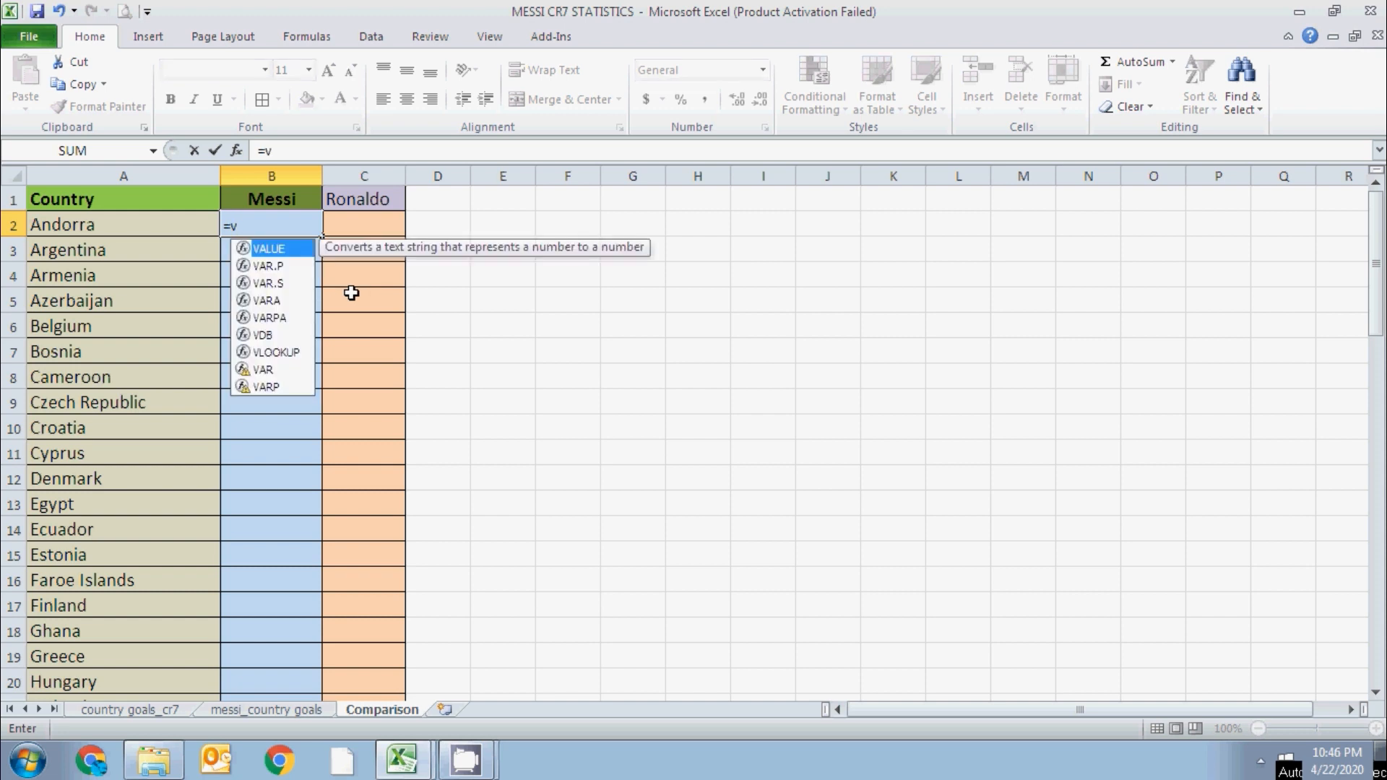
double_click(274, 352)
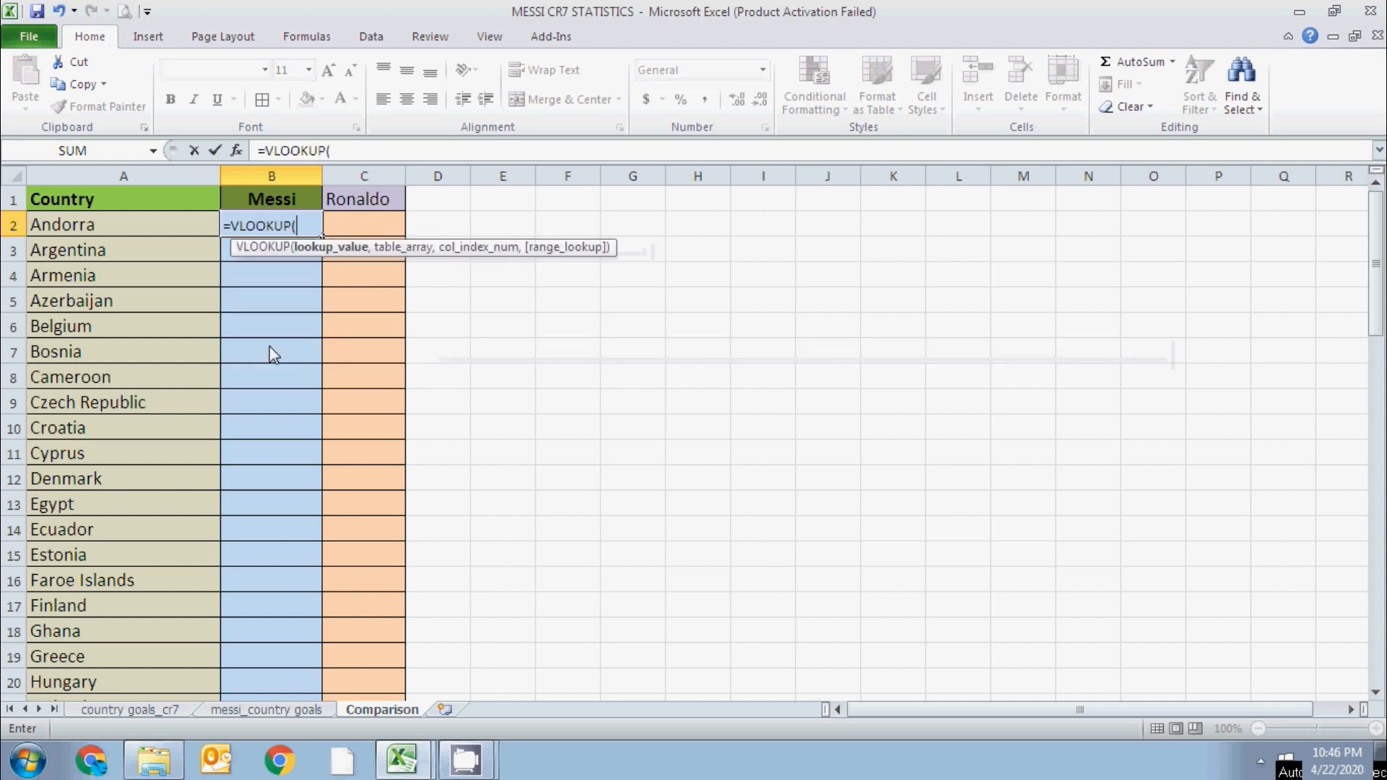
click(106, 225)
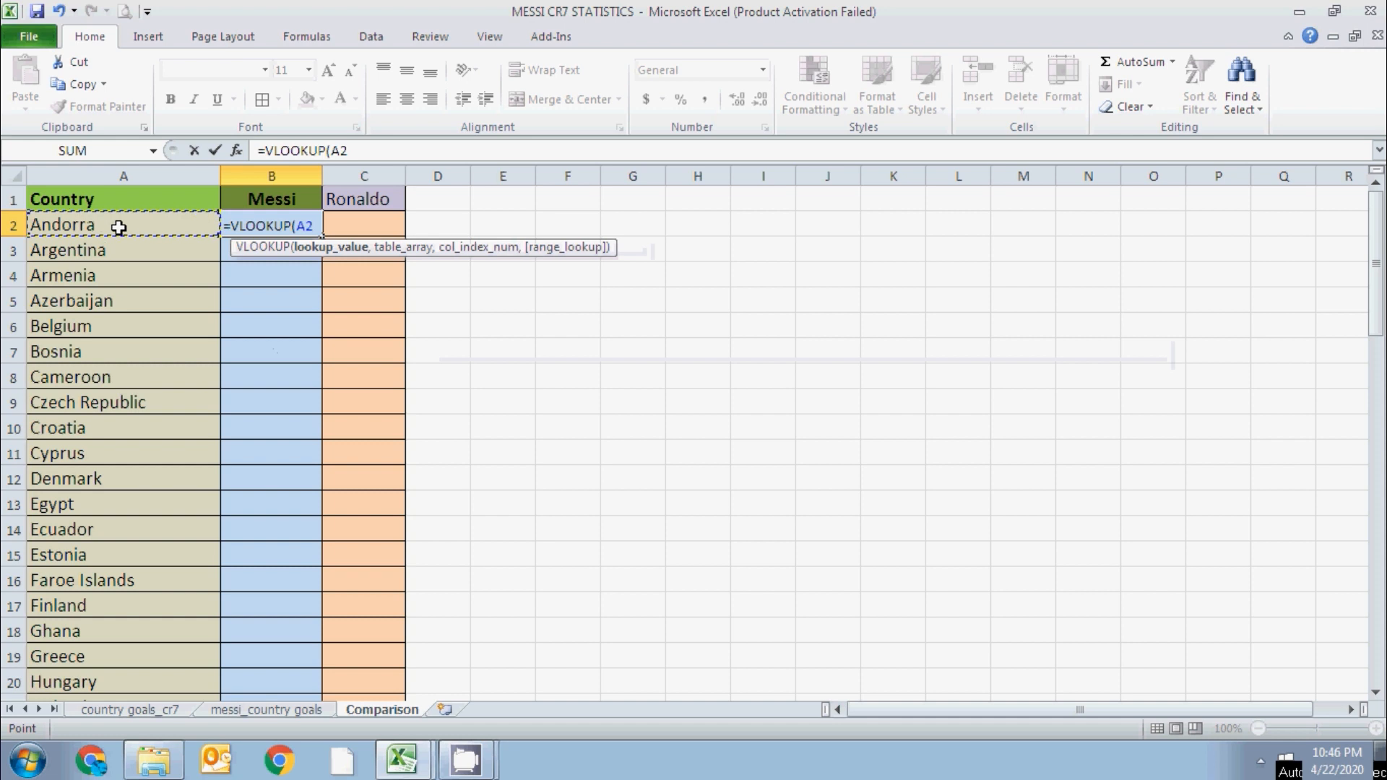
text(,)
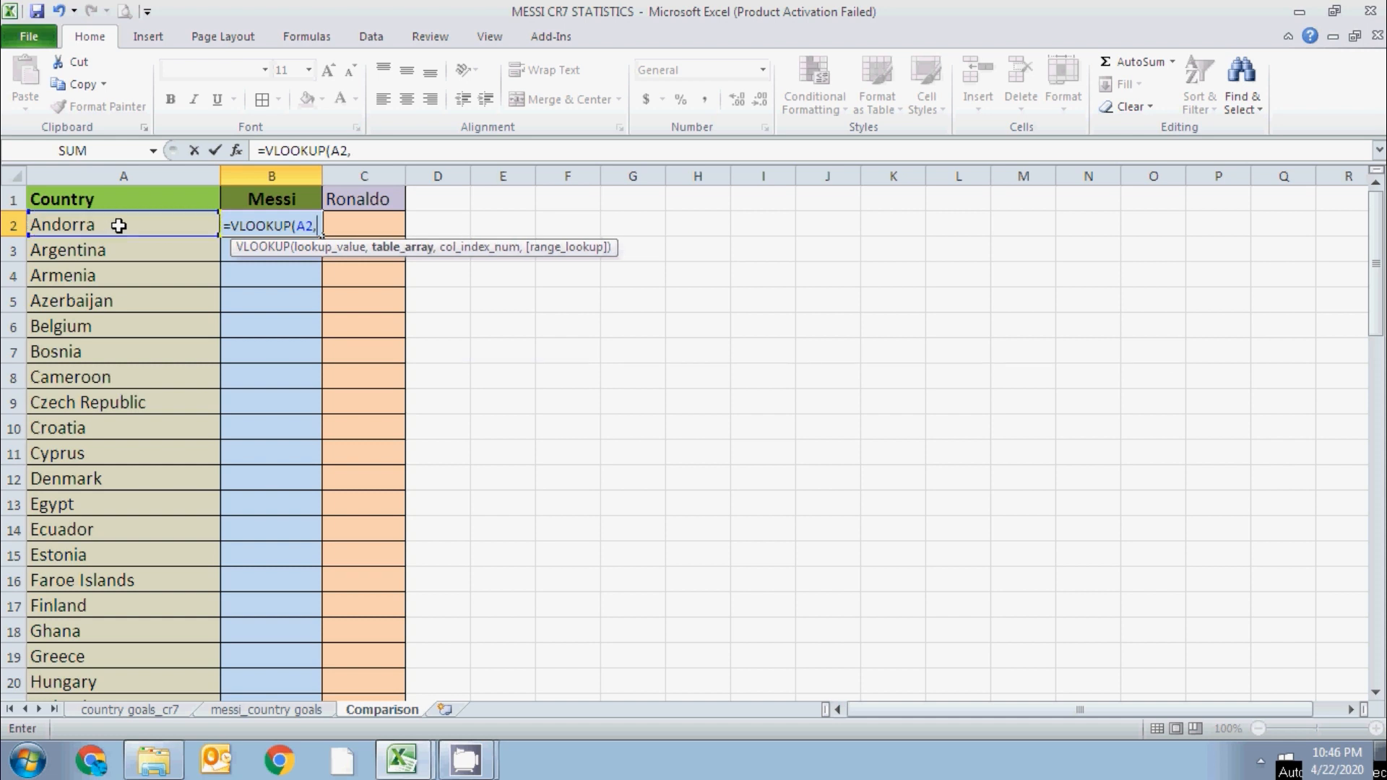
click(249, 712)
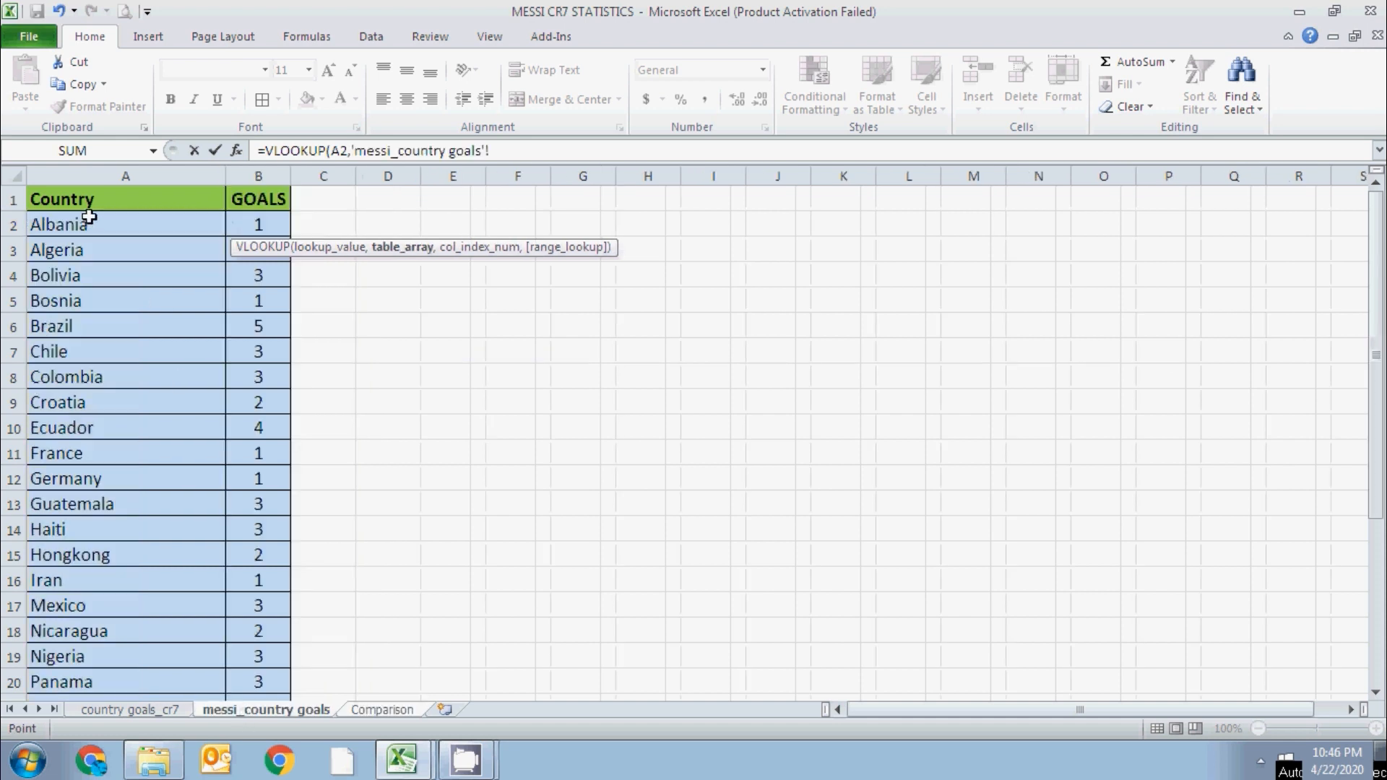
drag(89, 175, 356, 177)
drag(290, 207, 249, 206)
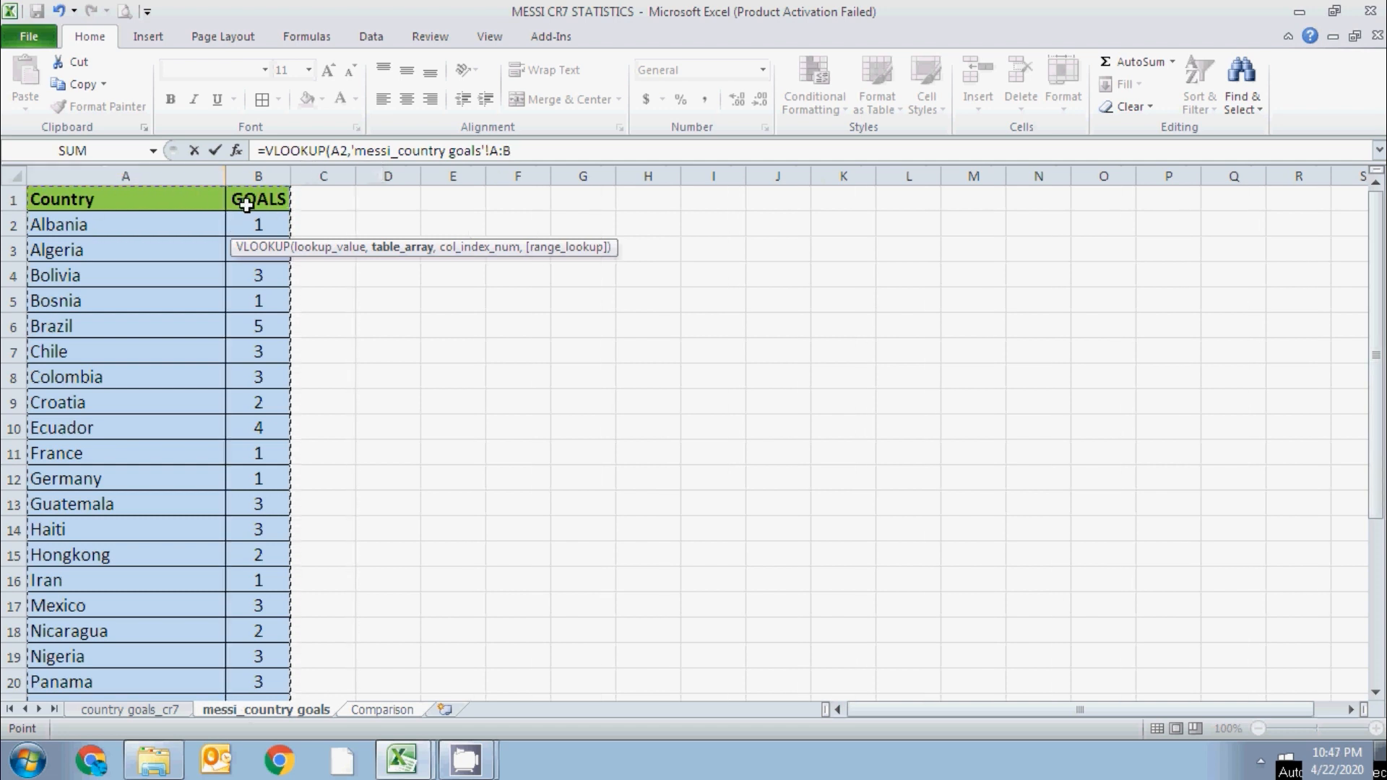
click(525, 151)
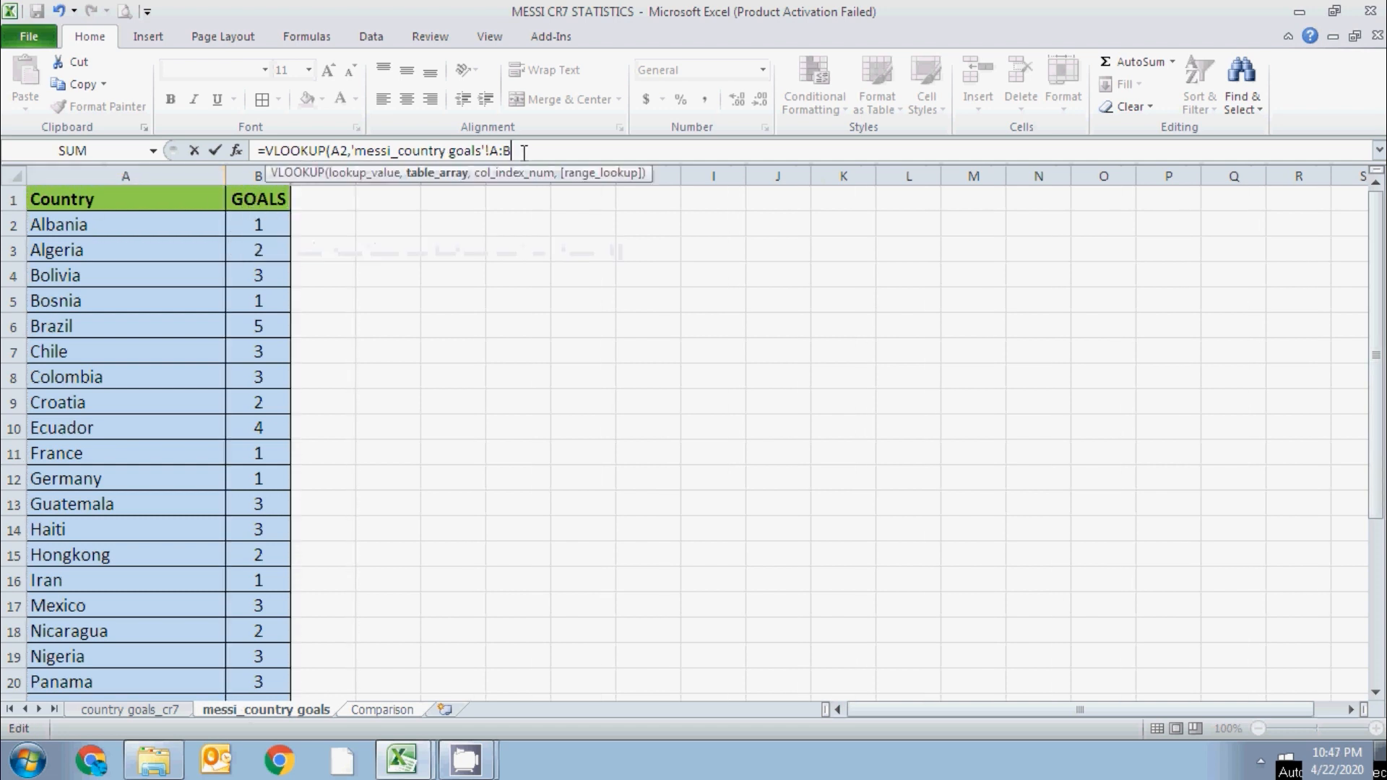
text(,2,fal)
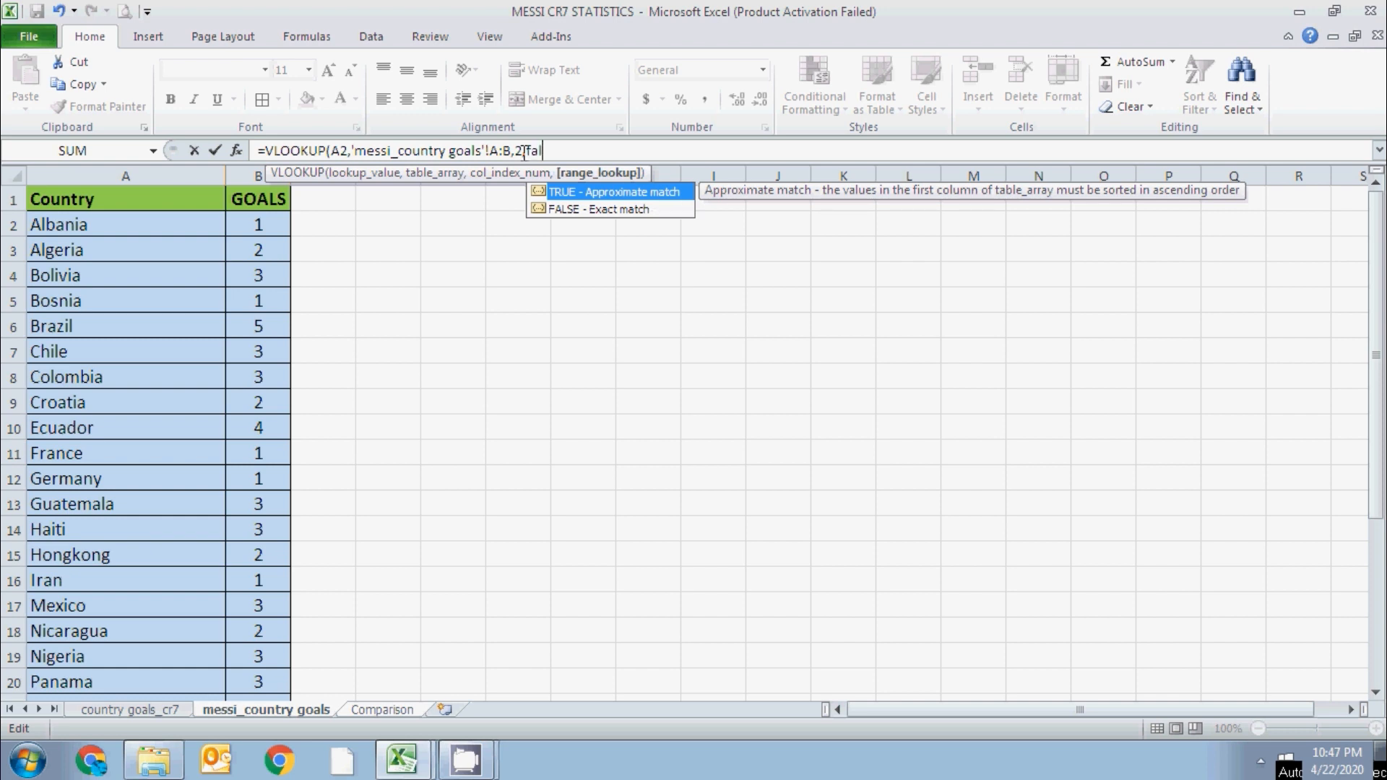
text())
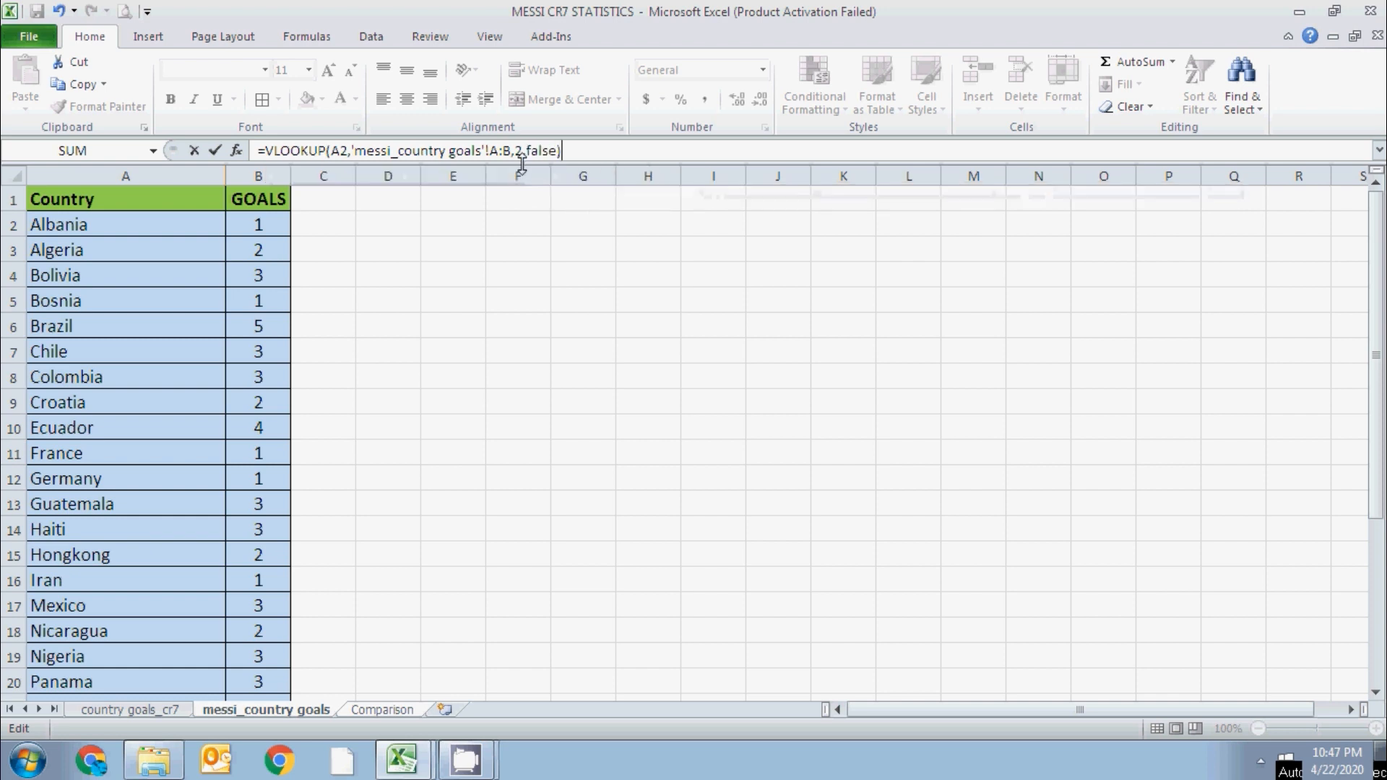
key(Return)
Fill the B2 lookup formula down the Messi column to row 63 and check the results against the messi_country goals sheet.
click(279, 226)
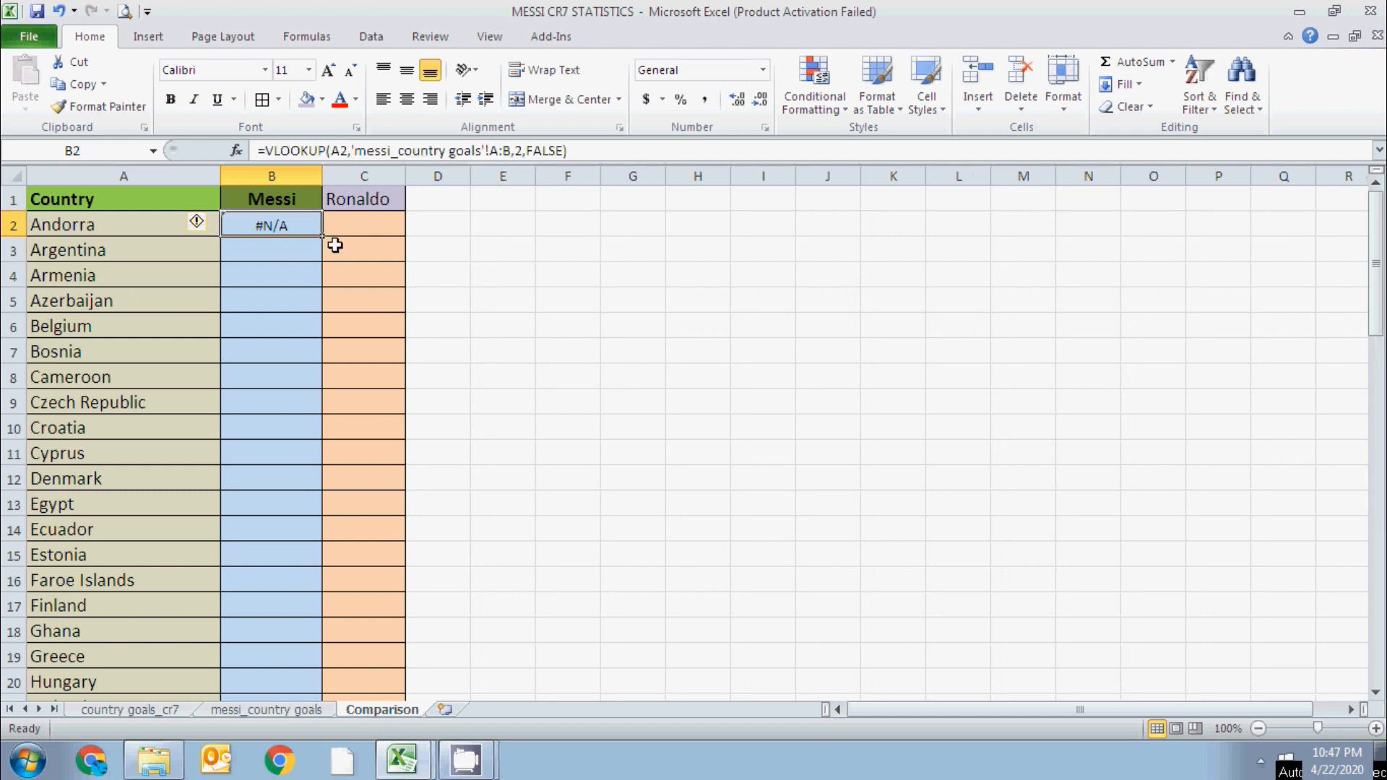
double_click(323, 237)
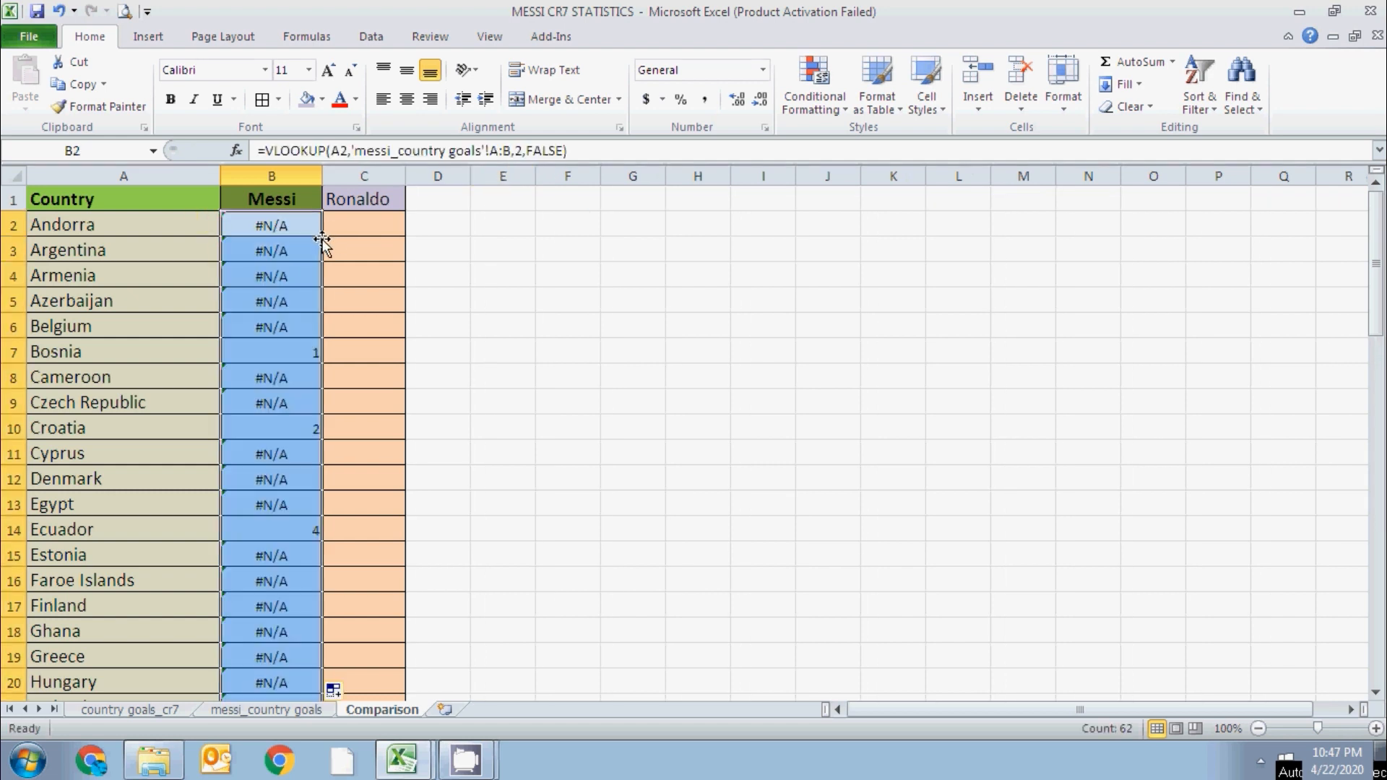
click(481, 278)
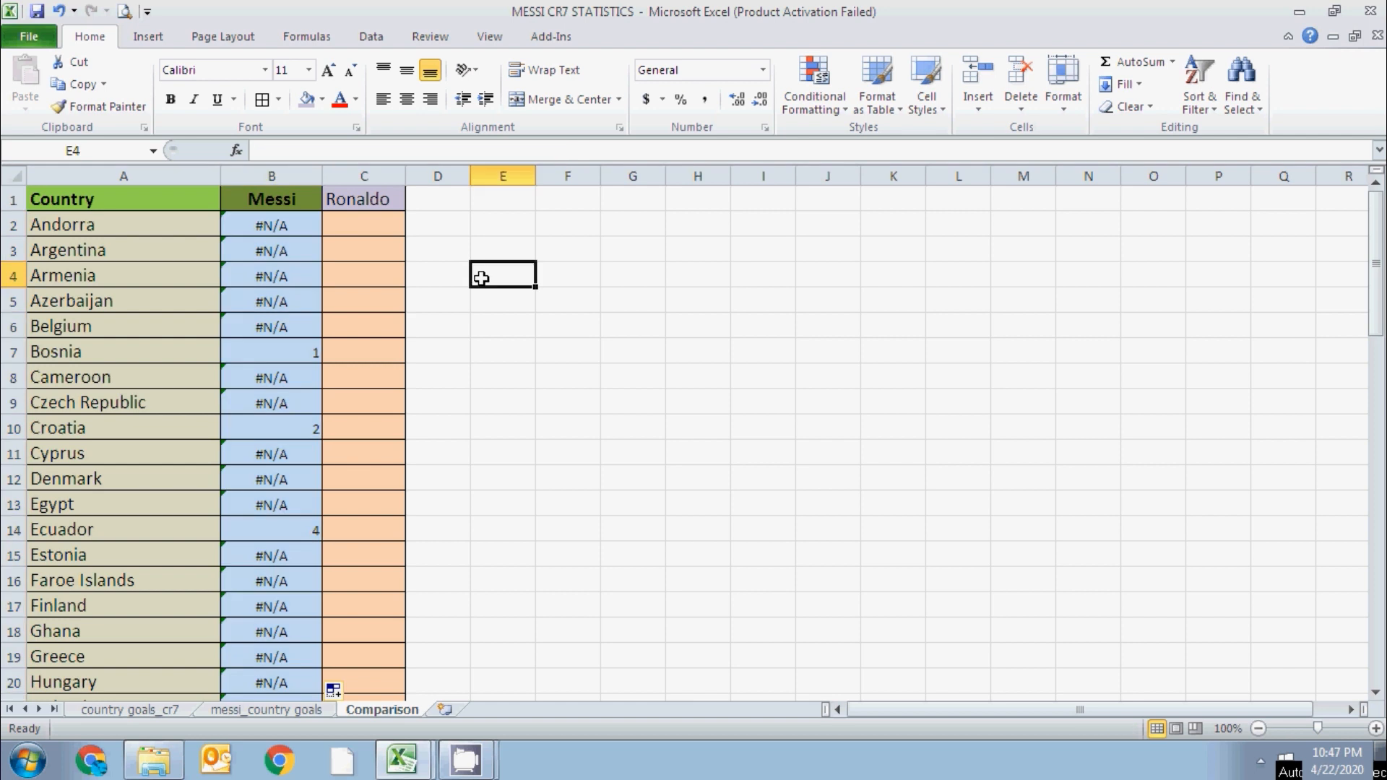
click(264, 711)
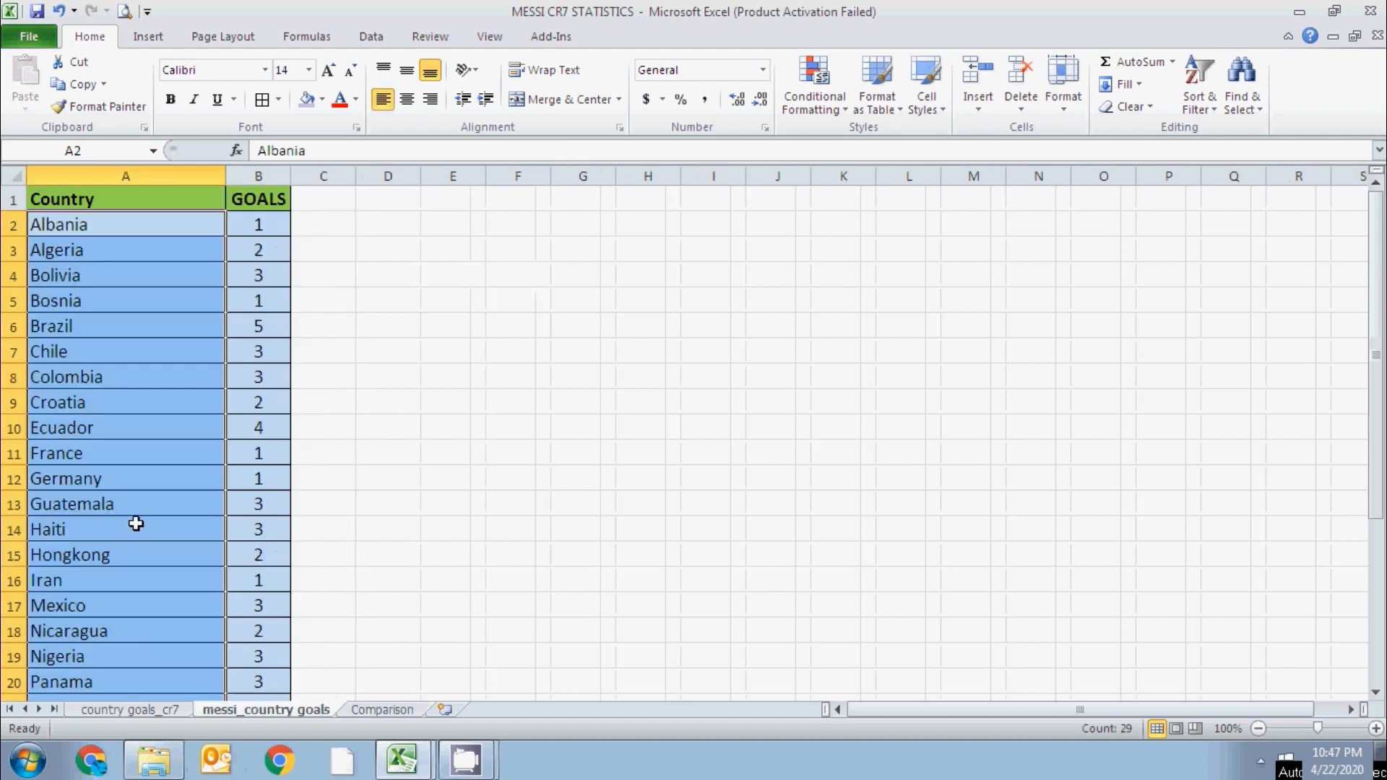
click(381, 710)
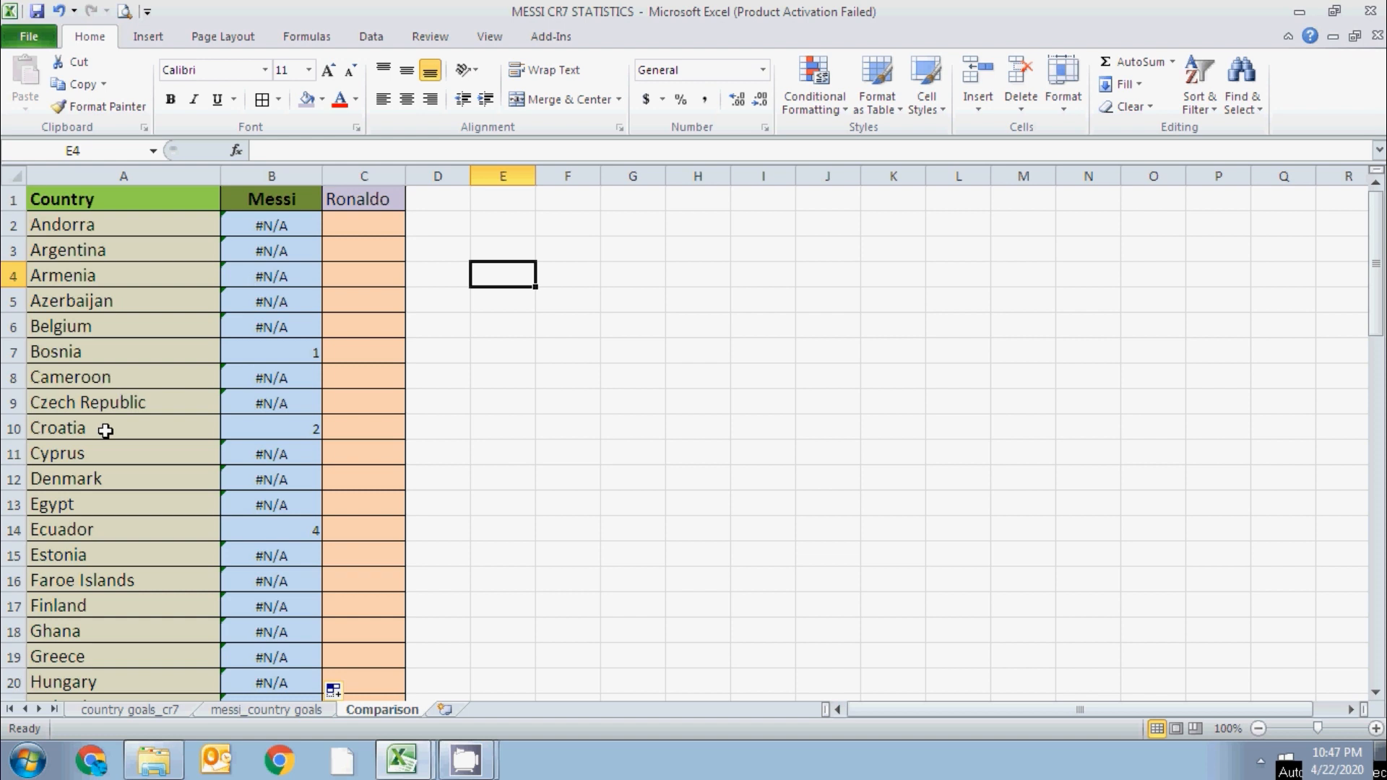
Examine the Messi lookup results down the Comparison sheet against the countries listed on the messi_country goals sheet.
scroll(105, 431, down, 3)
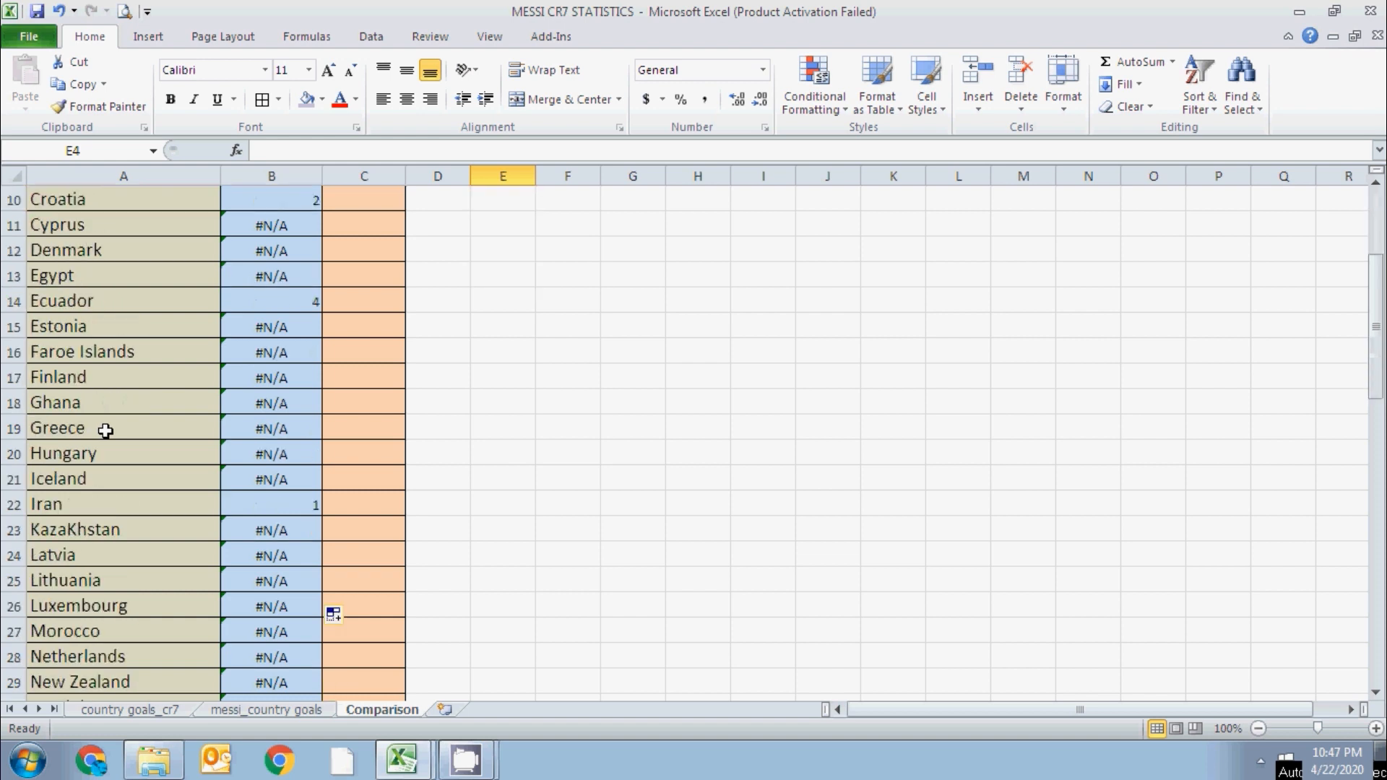
scroll(105, 430, down, 1)
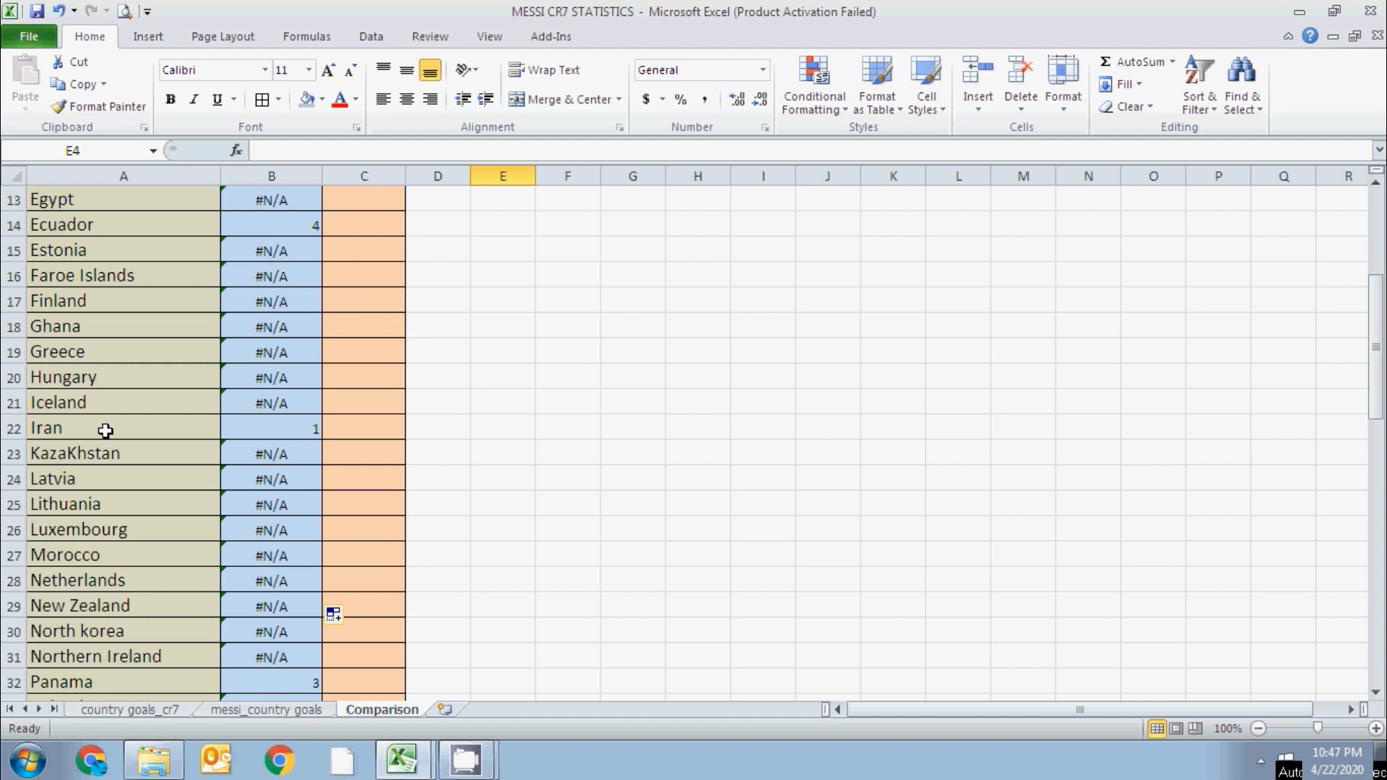
click(289, 716)
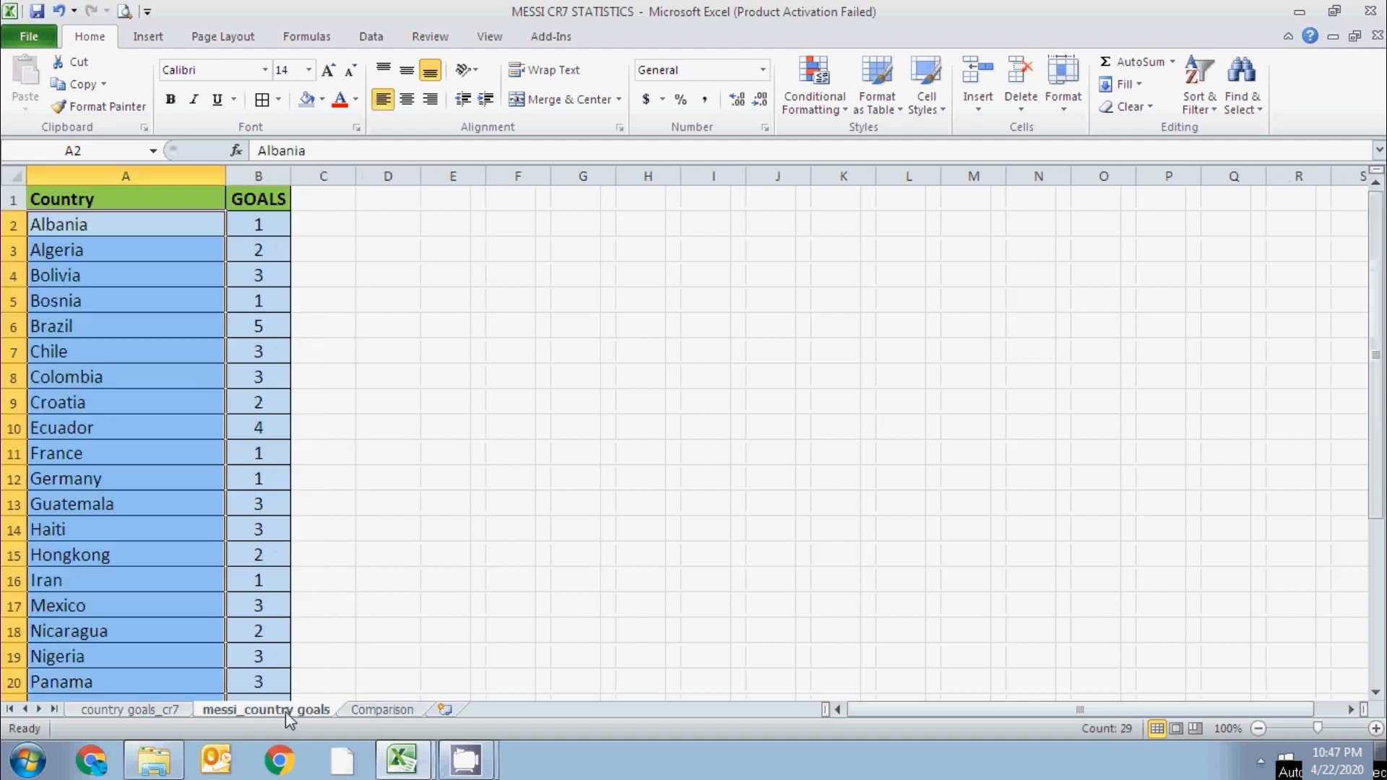
click(360, 712)
scroll(337, 607, up, 4)
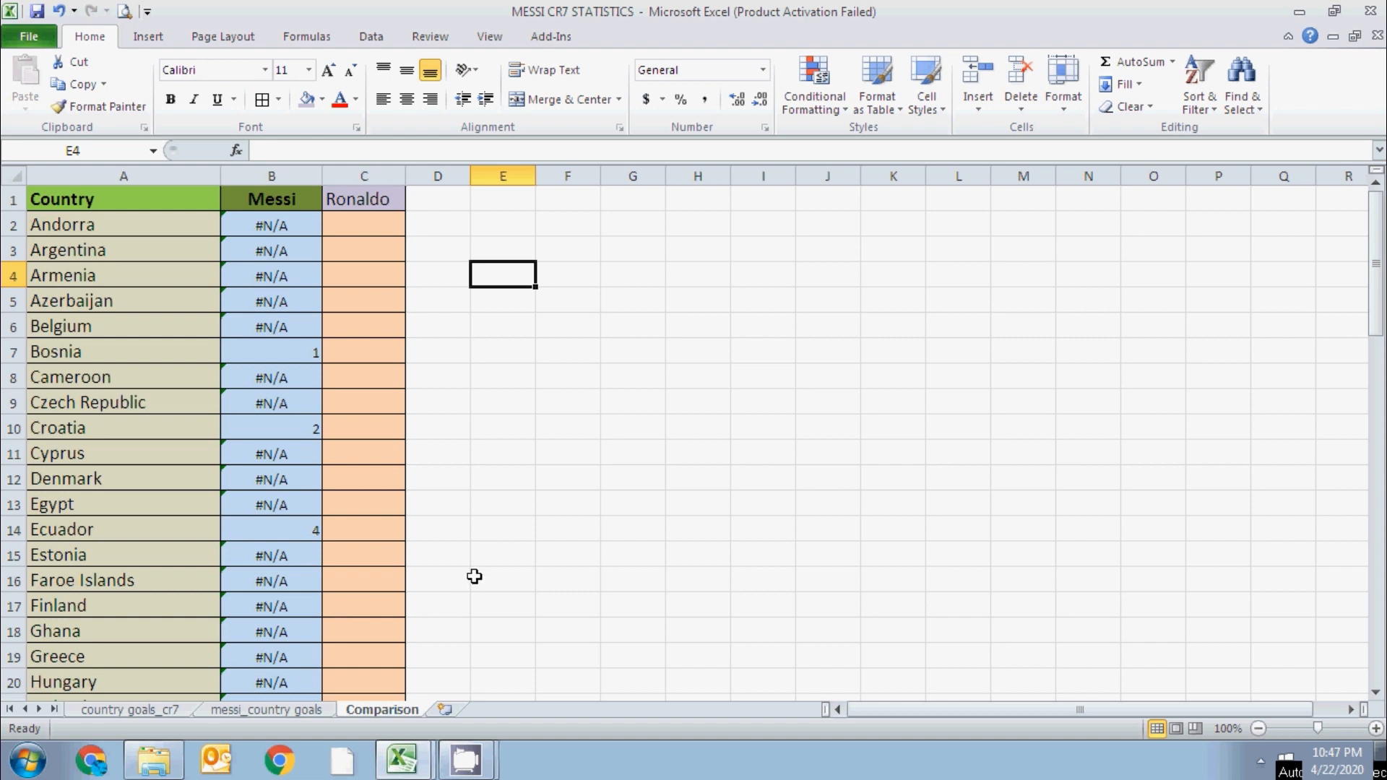
scroll(475, 576, down, 9)
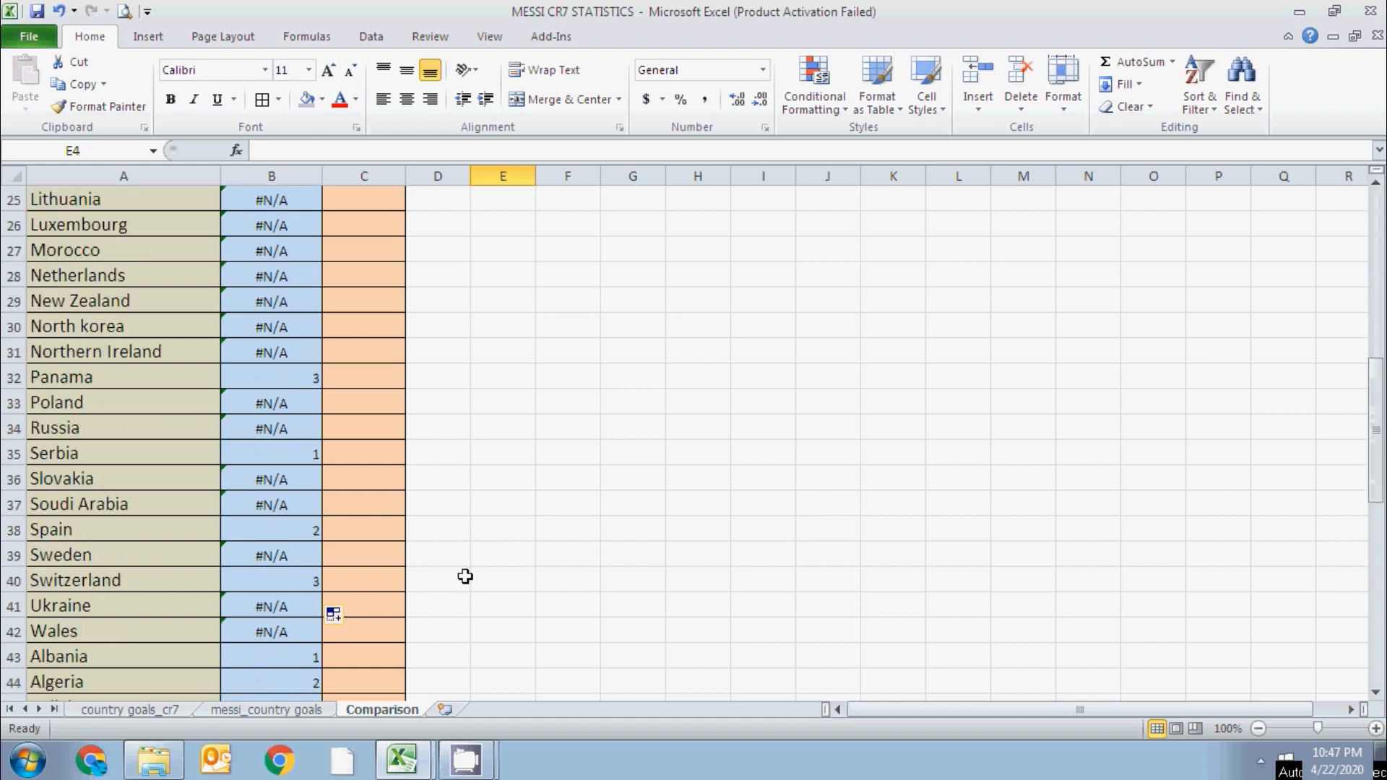
scroll(465, 576, down, 3)
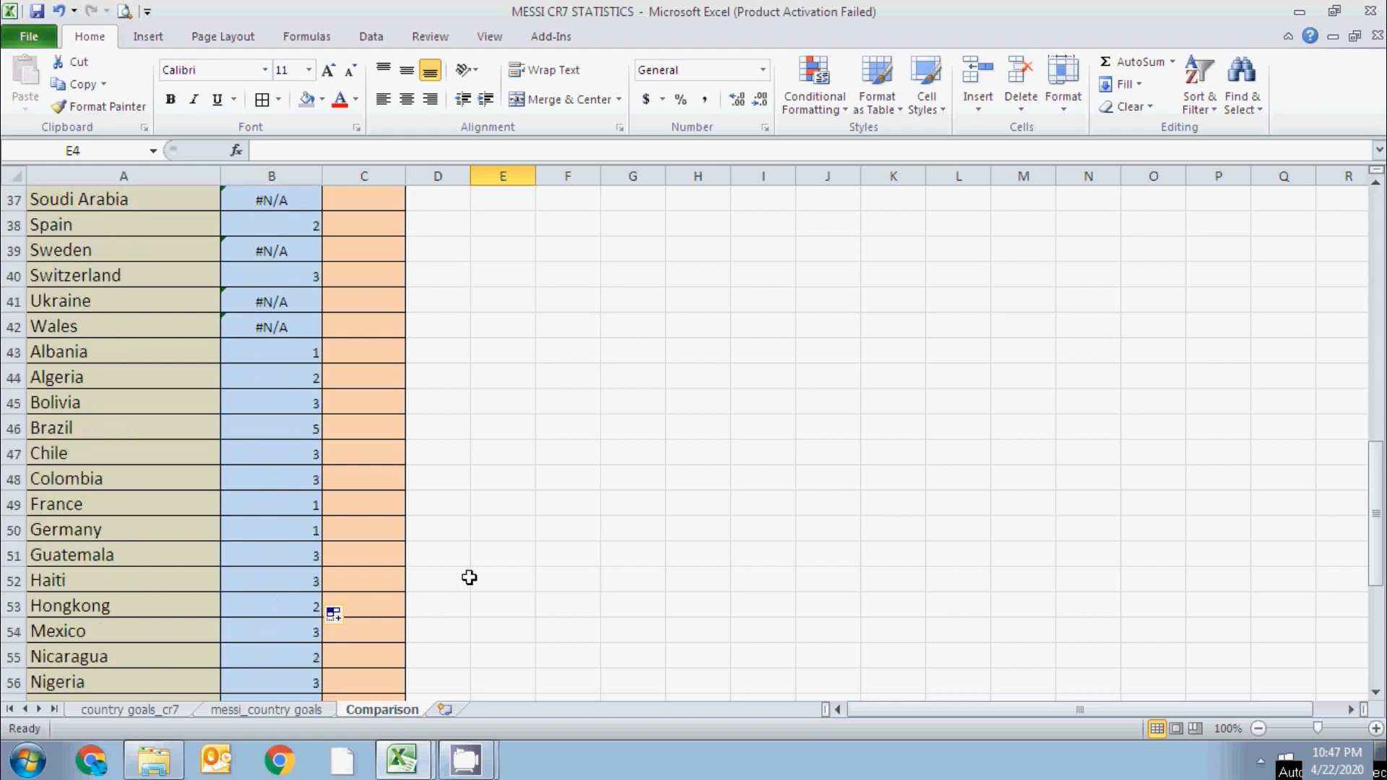
scroll(449, 567, up, 12)
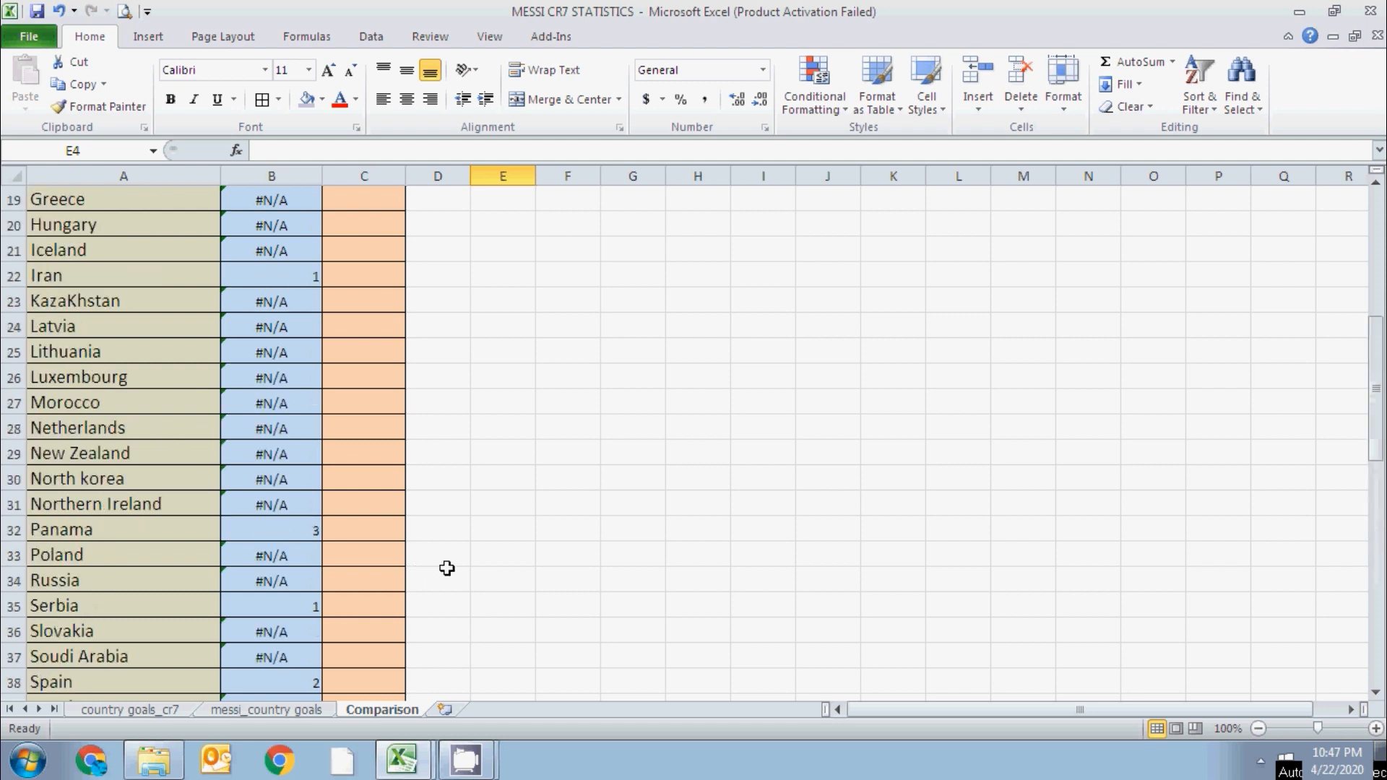
drag(79, 176, 361, 175)
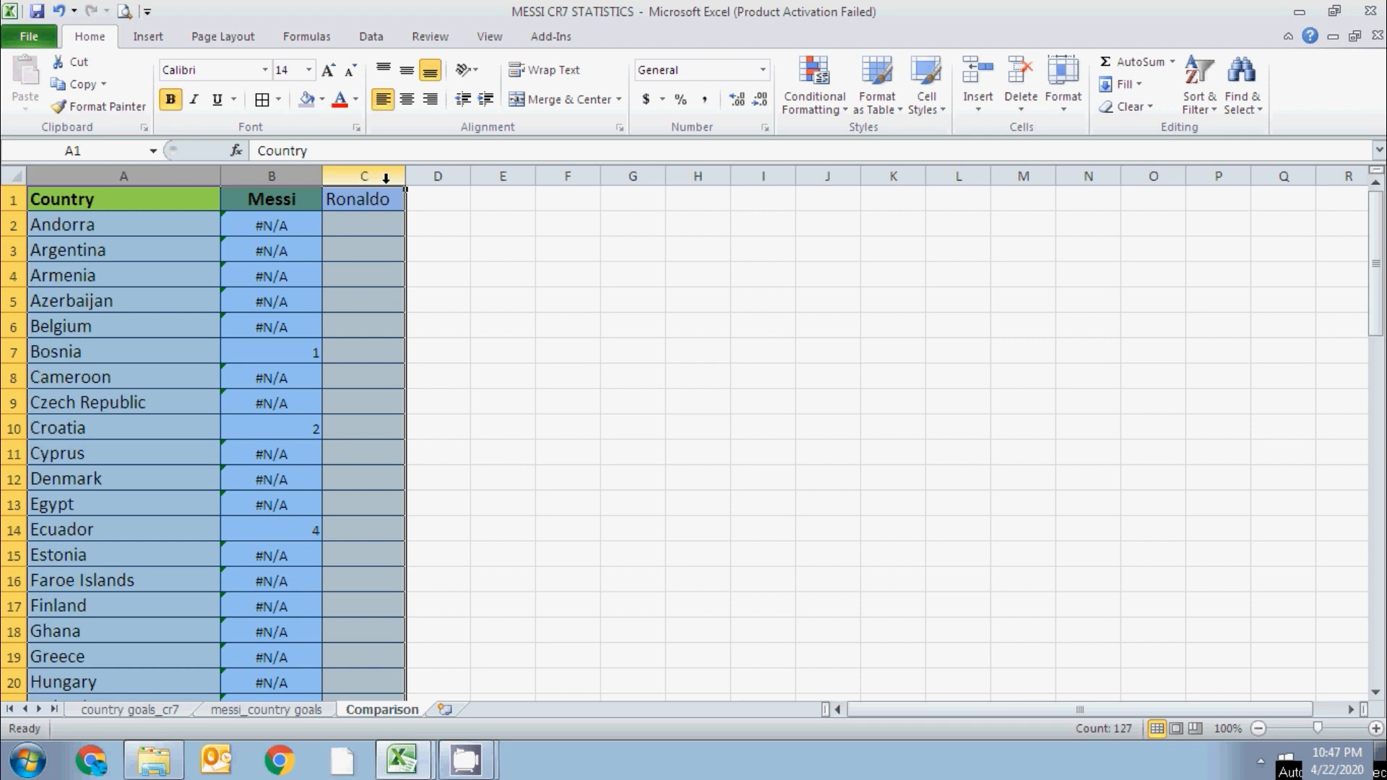
click(371, 36)
click(478, 81)
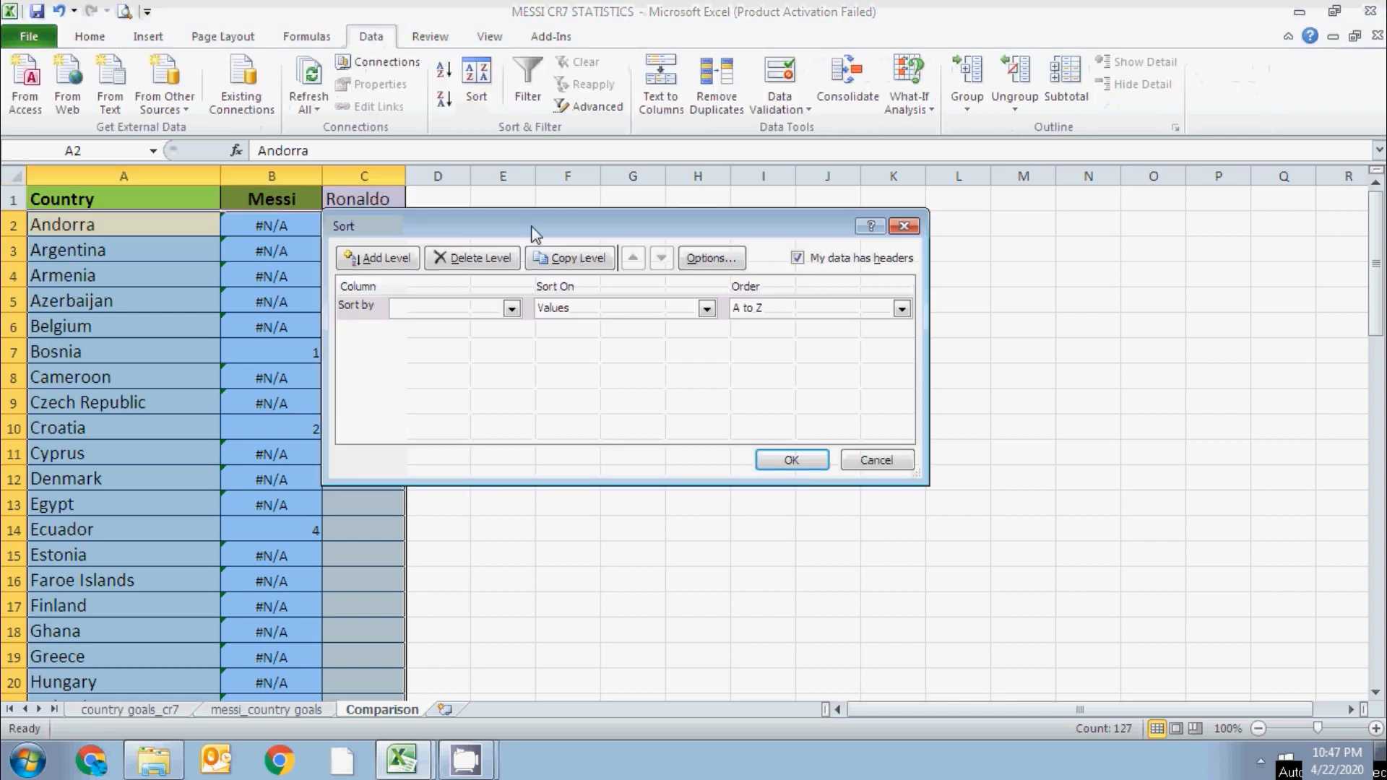
click(886, 462)
click(793, 439)
Sort the comparison table rows A2:C63 by Country, on values from A to Z.
drag(75, 221, 323, 246)
key(ctrl+shift+Down)
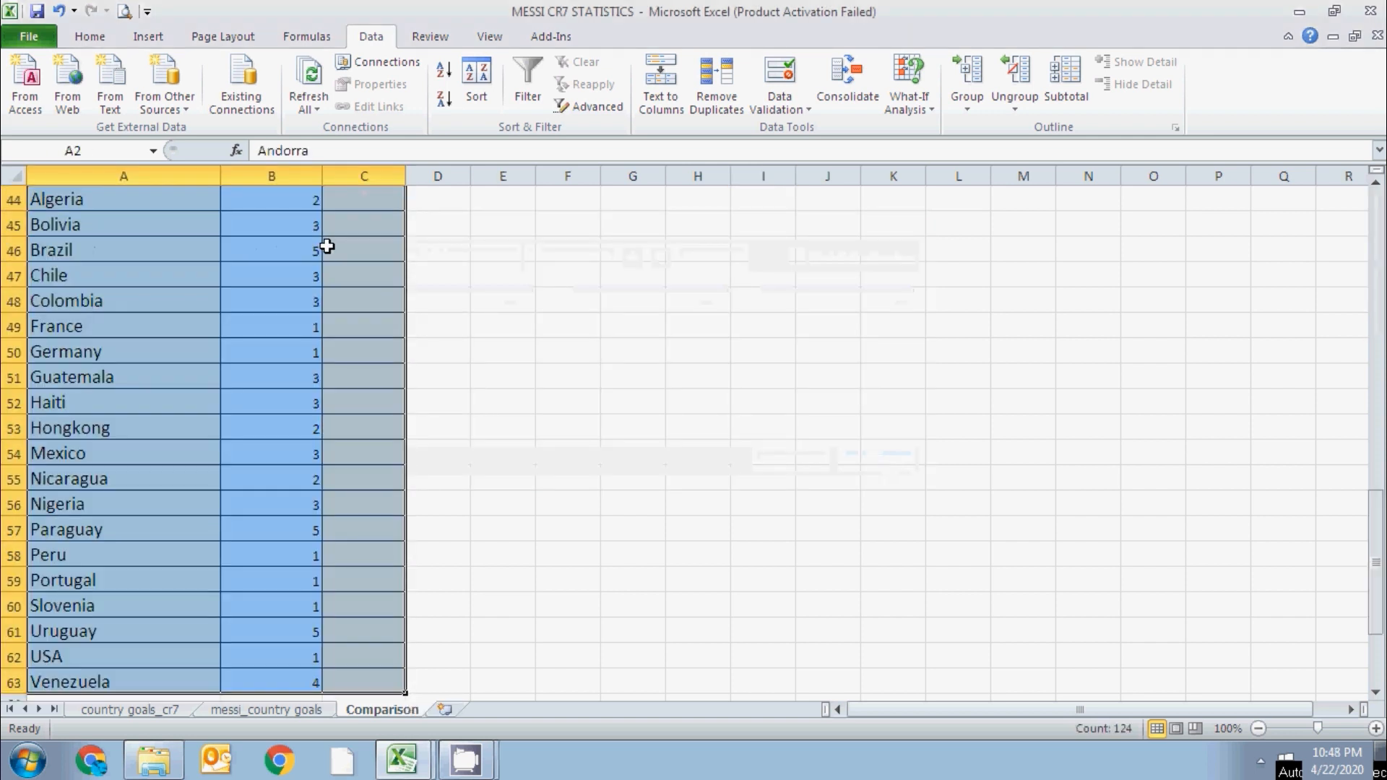
click(477, 92)
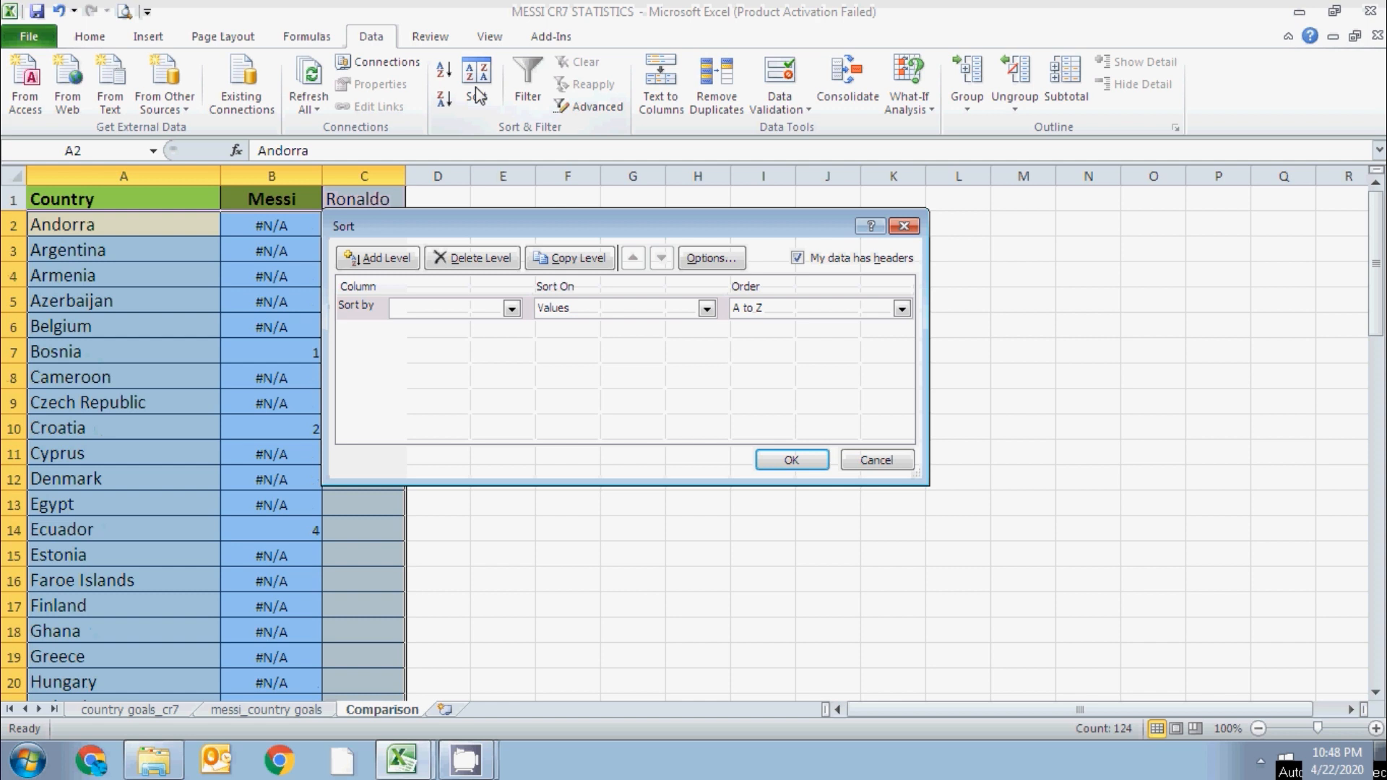
click(512, 308)
click(498, 323)
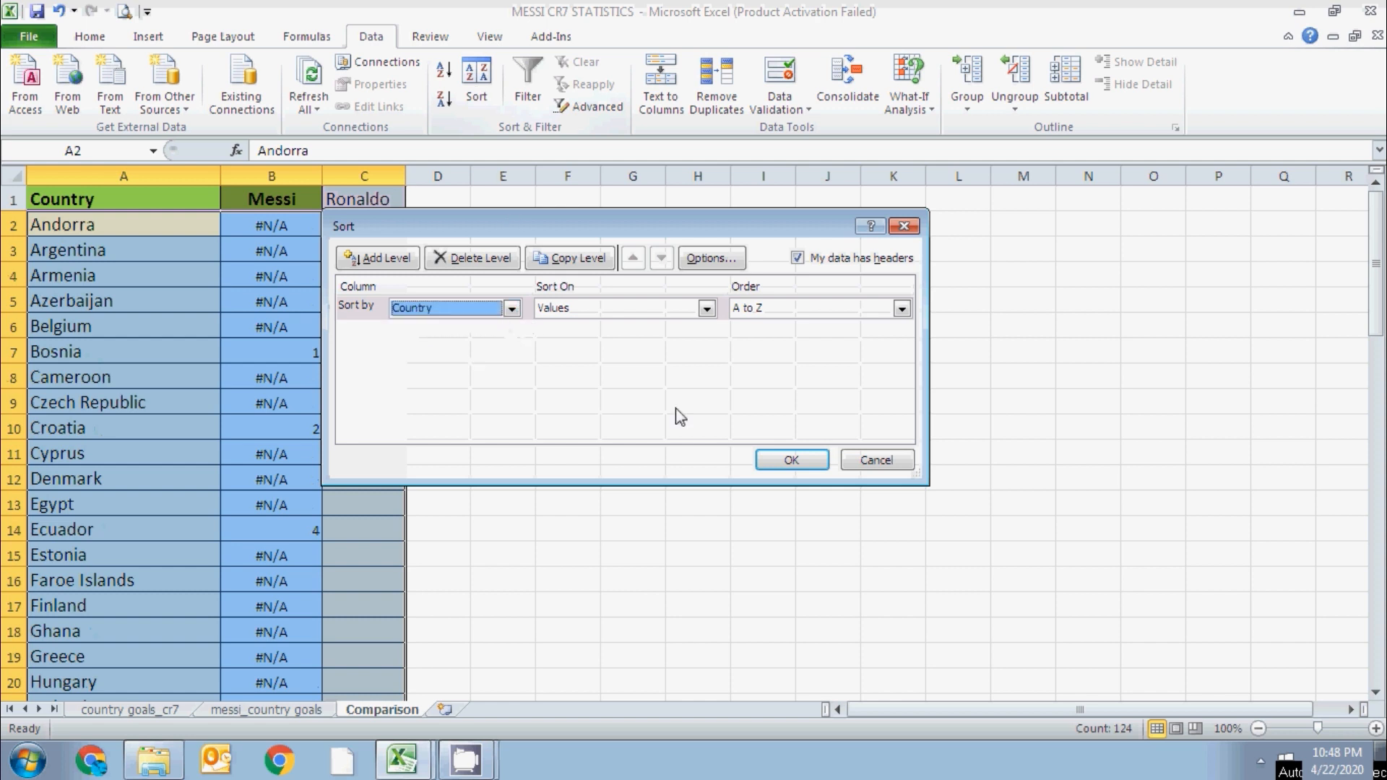
click(807, 470)
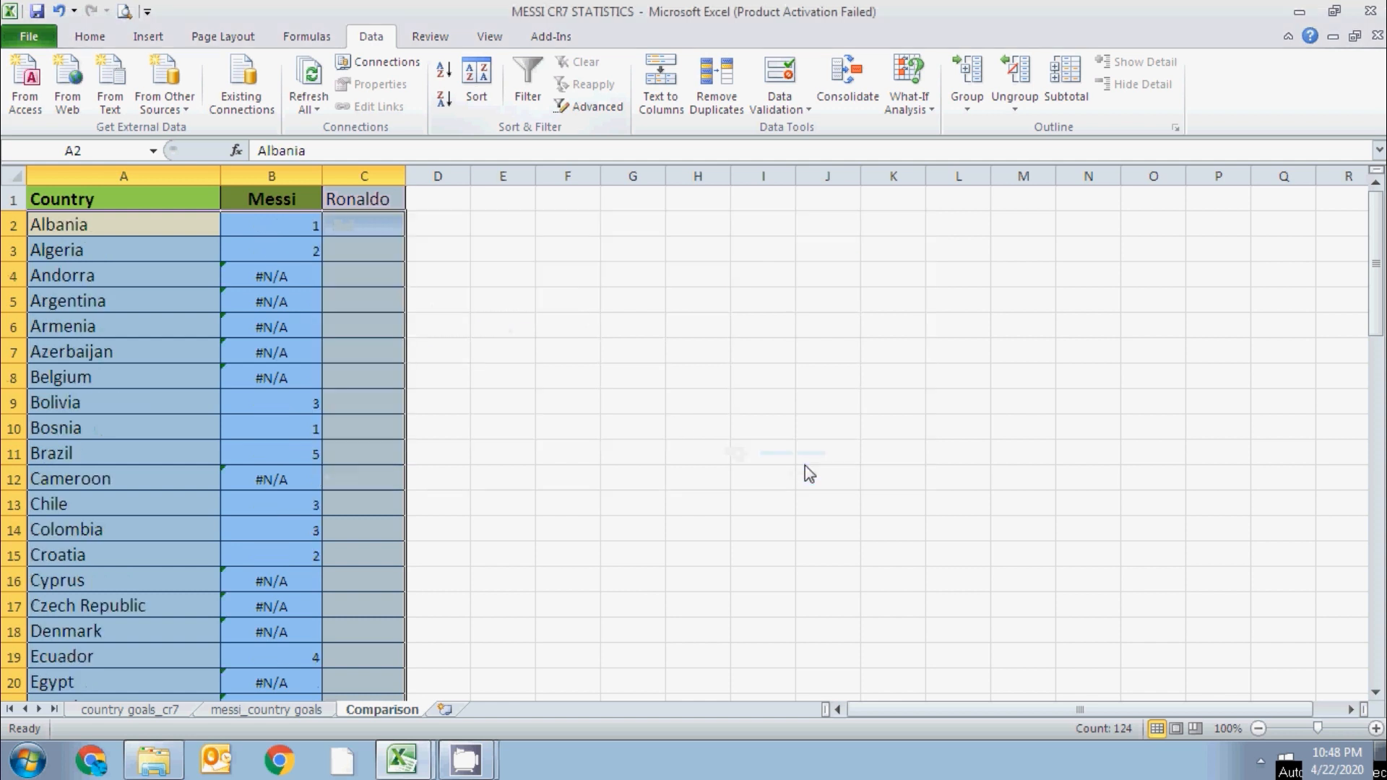
click(685, 457)
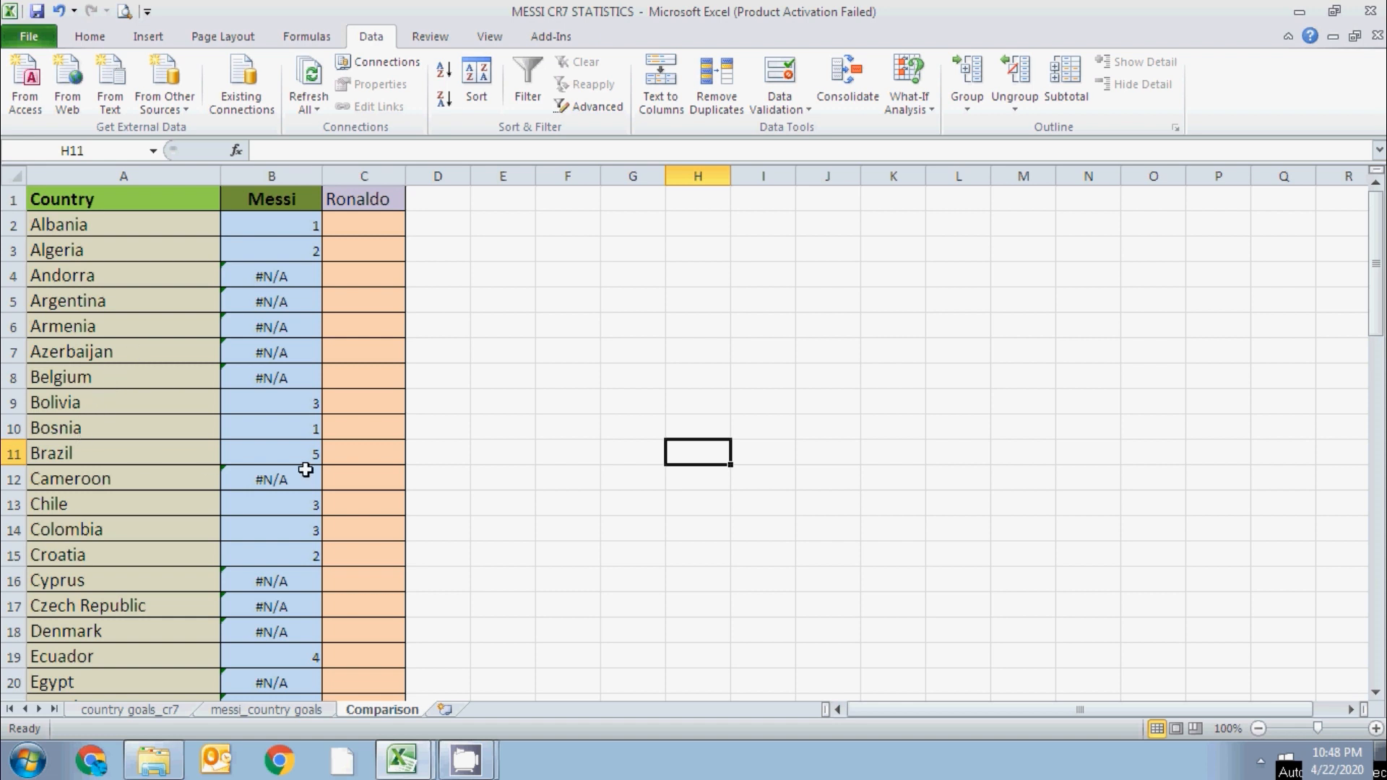
Compare the sorted Messi column on the Comparison sheet with the goals on the messi_country goals sheet.
click(245, 712)
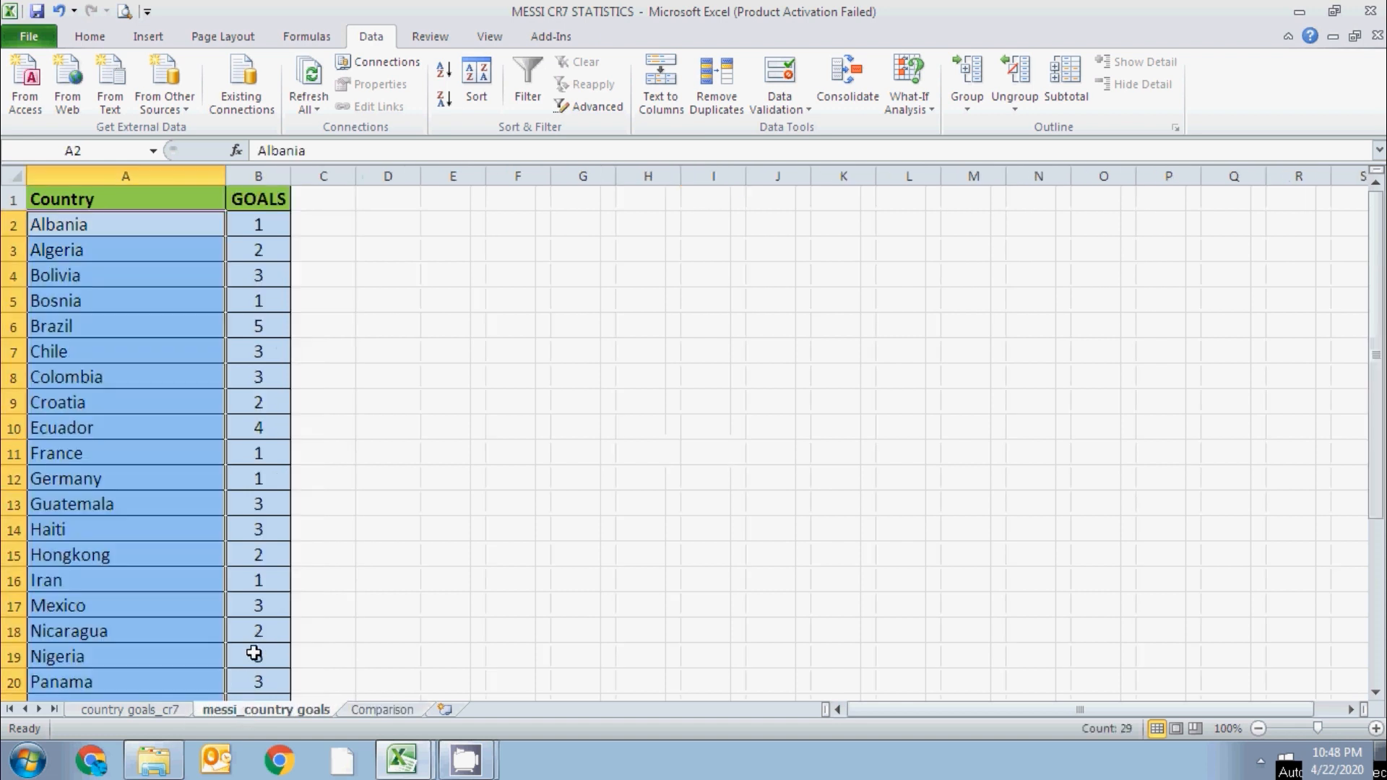
scroll(253, 650, down, 6)
click(383, 711)
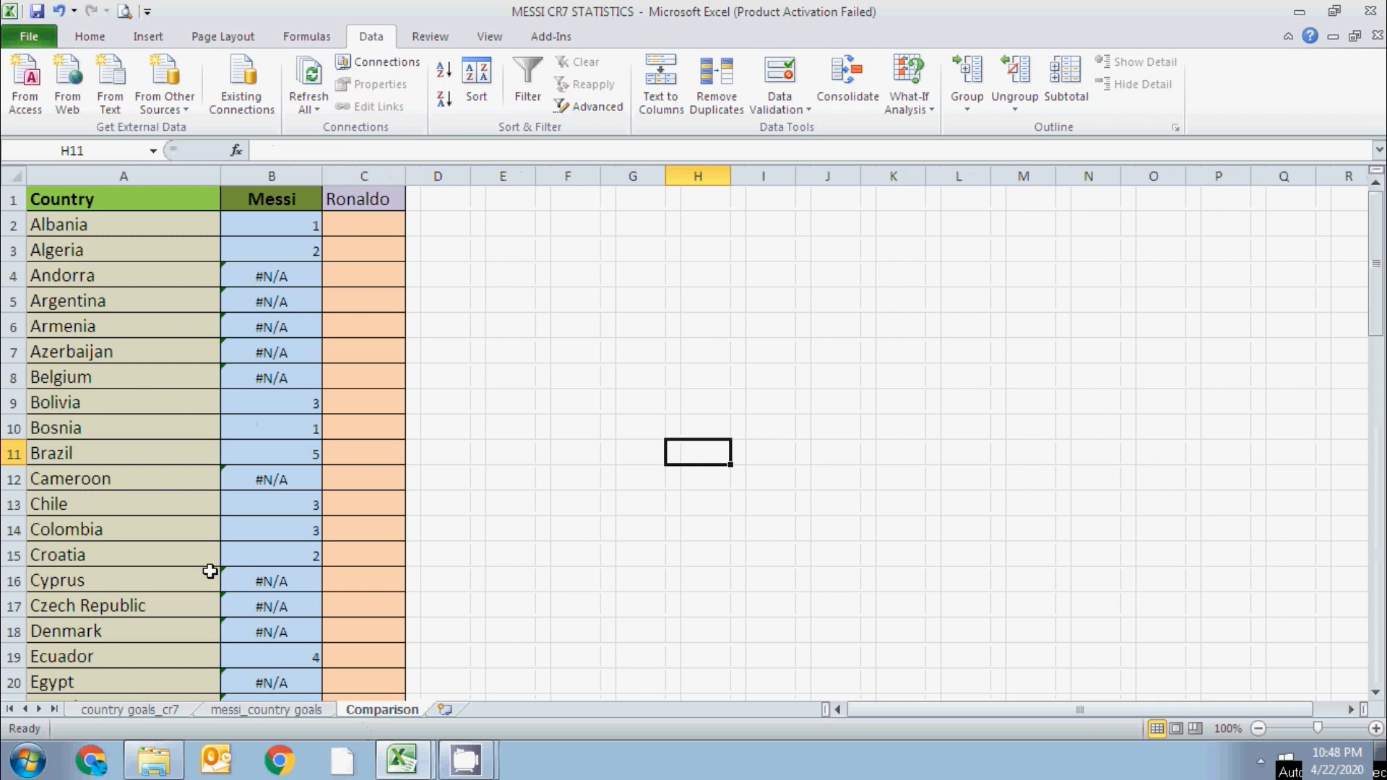
scroll(131, 579, down, 6)
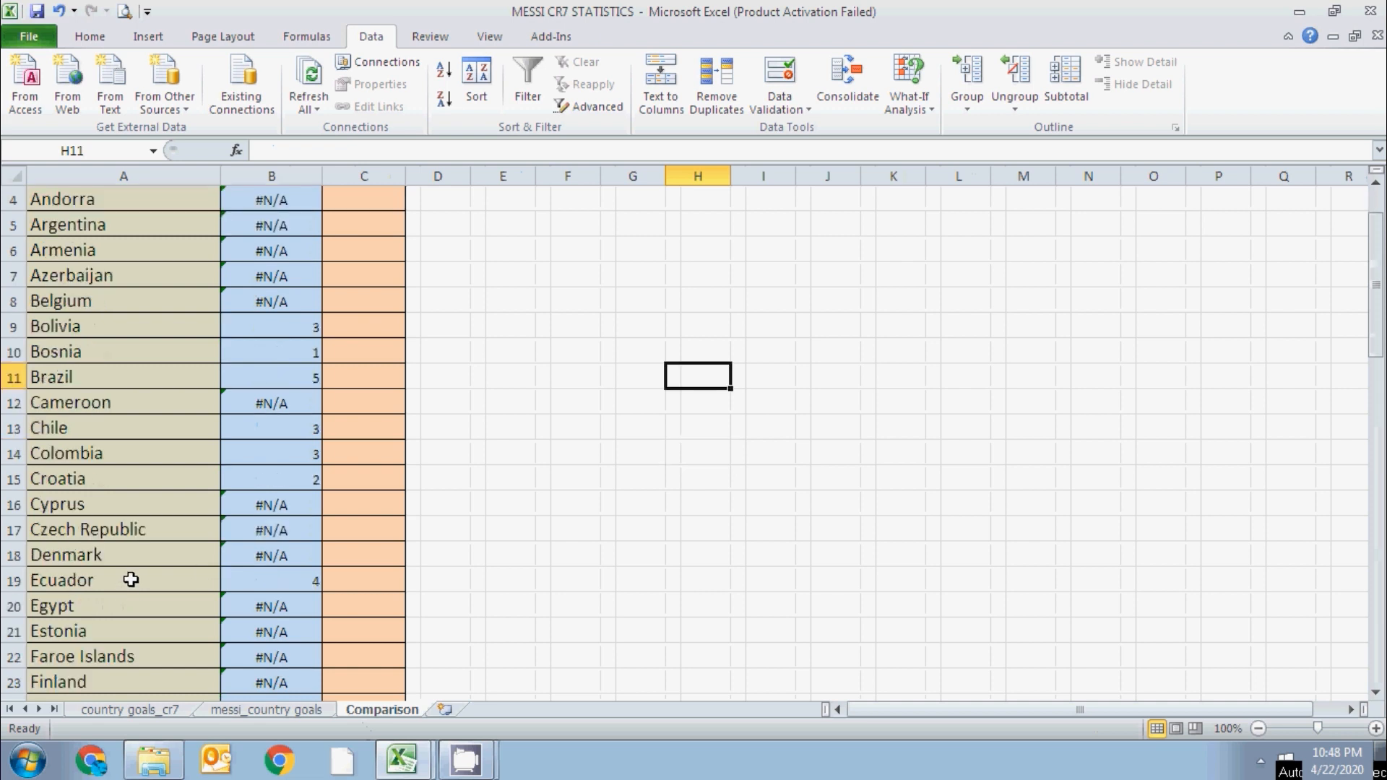
scroll(134, 594, down, 2)
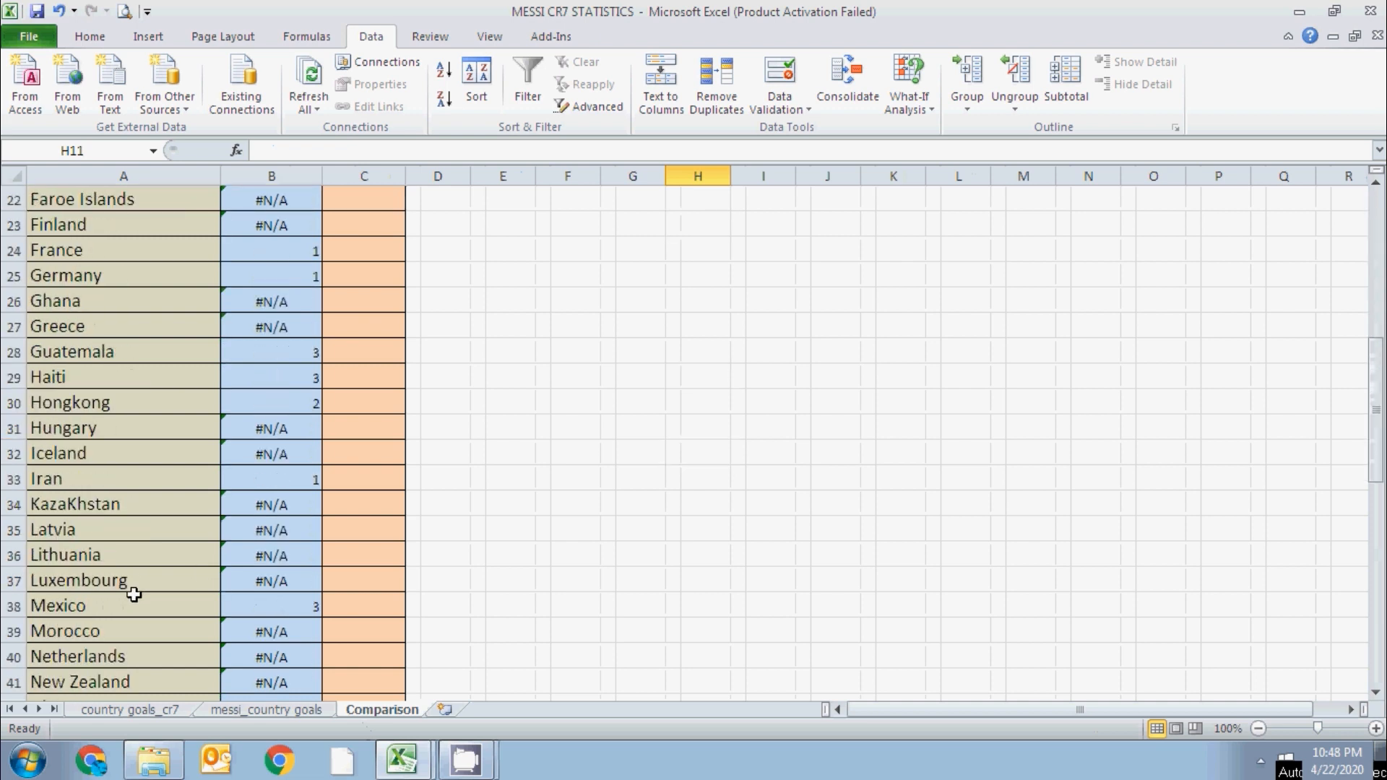
scroll(135, 594, down, 6)
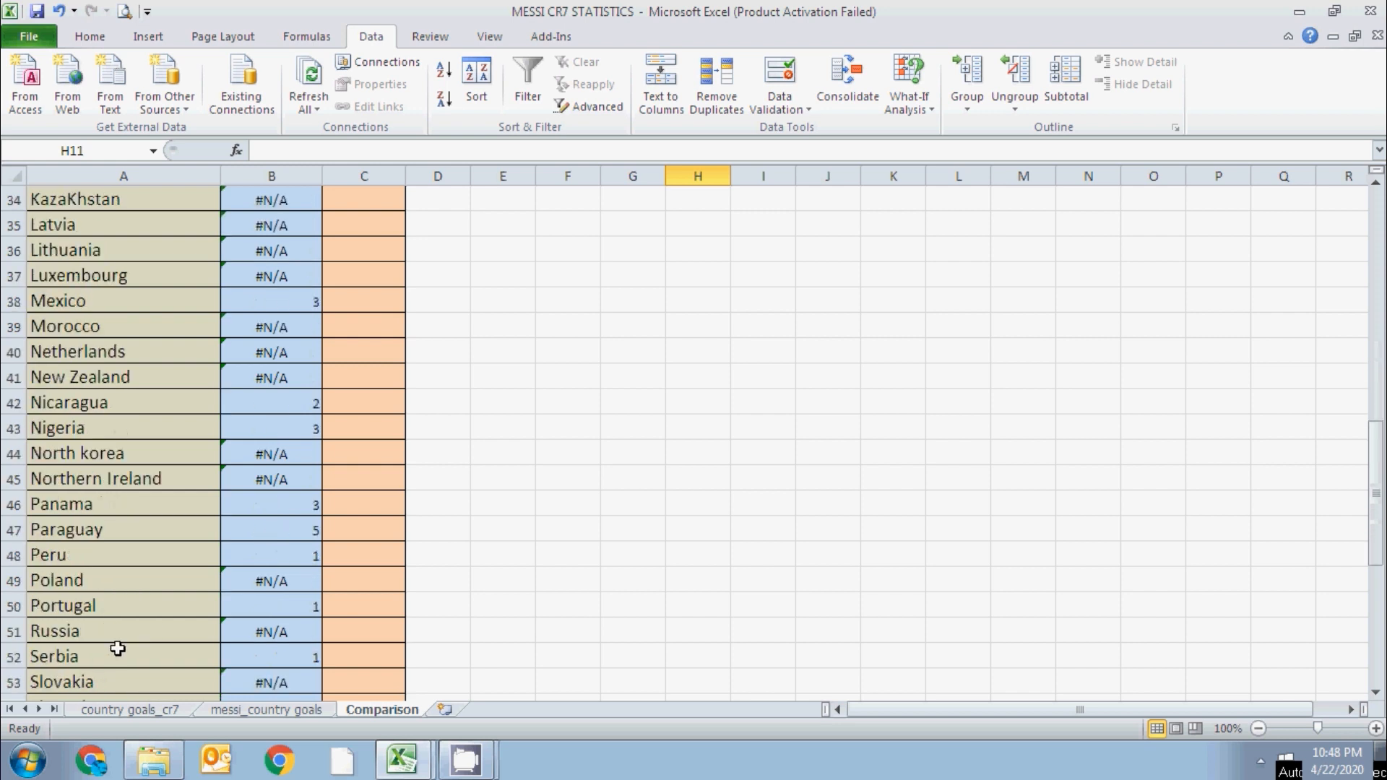
scroll(271, 630, up, 14)
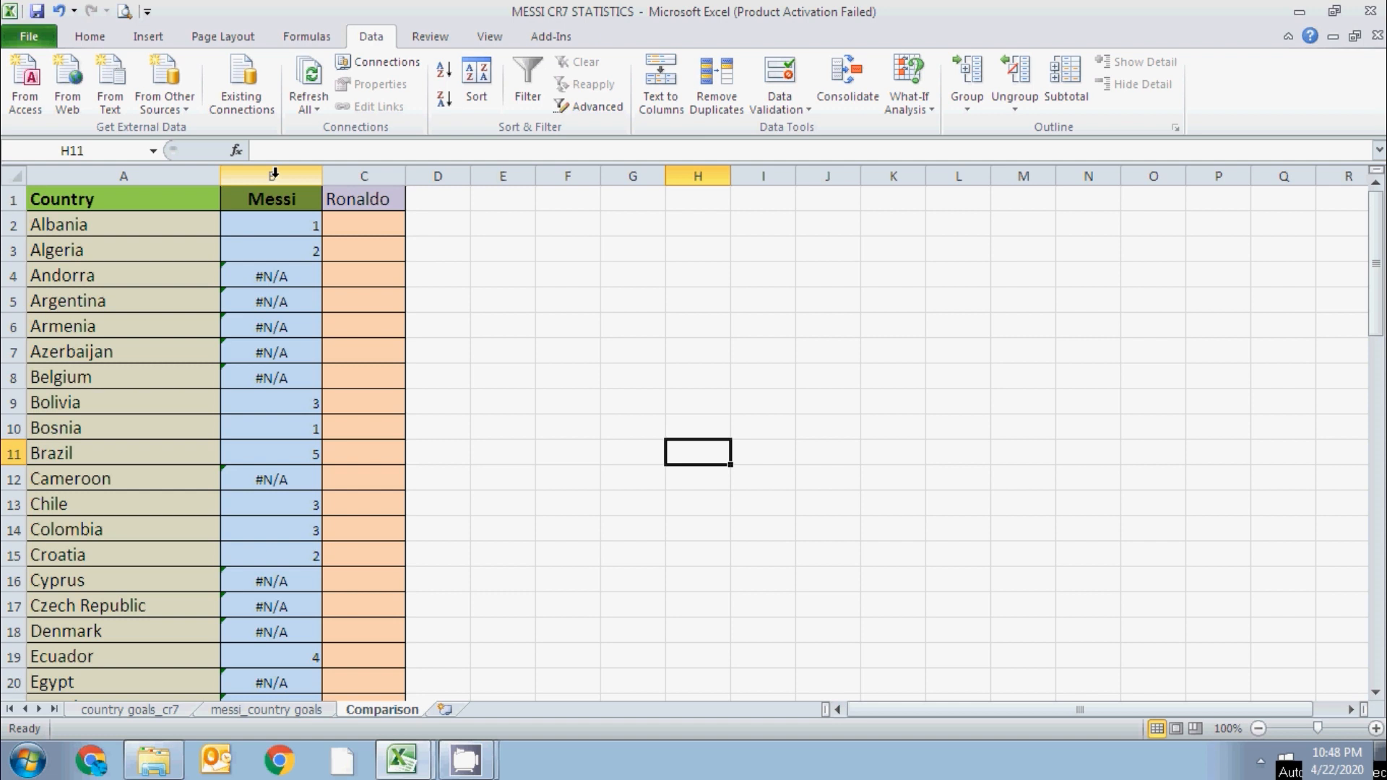
Centre the contents of the Messi and Ronaldo columns, B and C.
click(109, 39)
drag(273, 175, 365, 176)
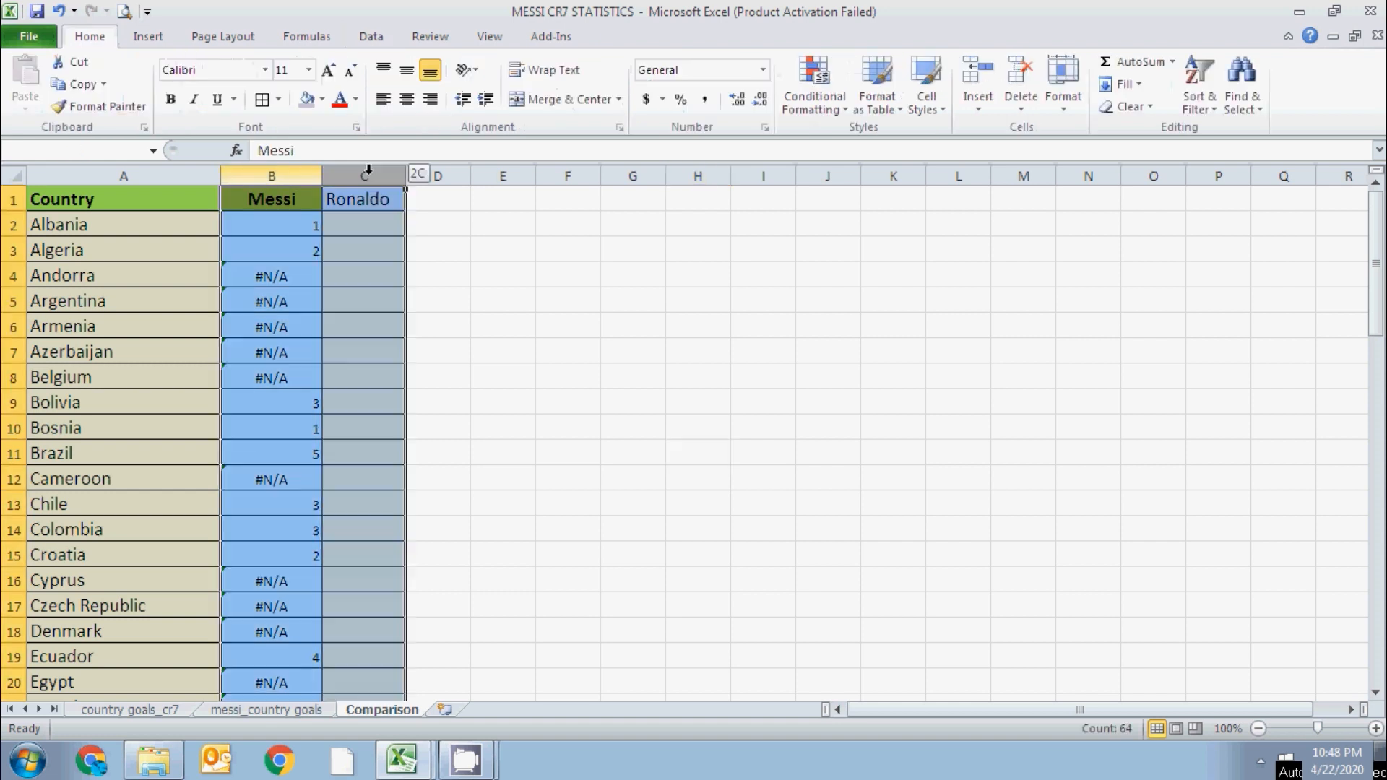
click(407, 99)
click(407, 99)
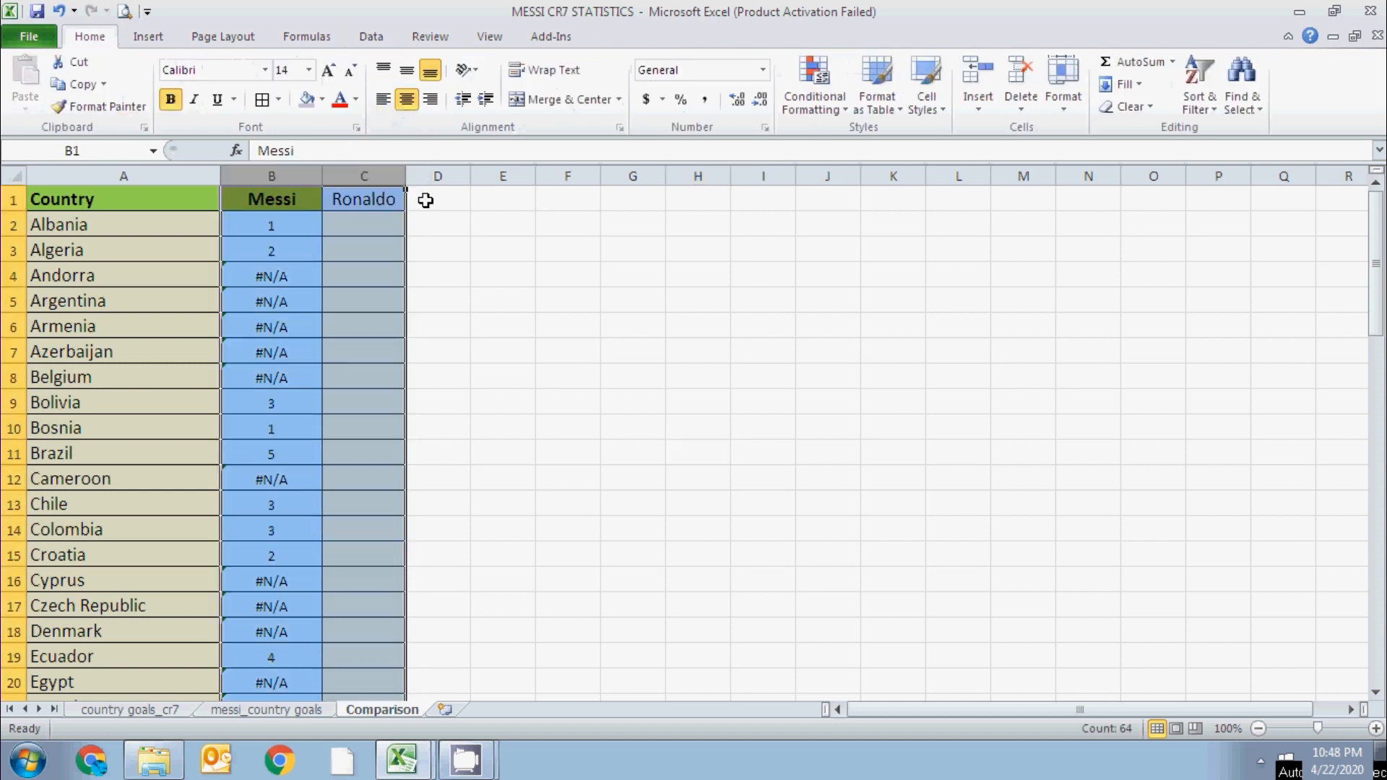
click(466, 327)
Enter =VLOOKUP(A2,'country goals_cr7'!A:B,2,FALSE) in C2 to look up Ronaldo's goals for the first country.
click(360, 227)
text(=vl)
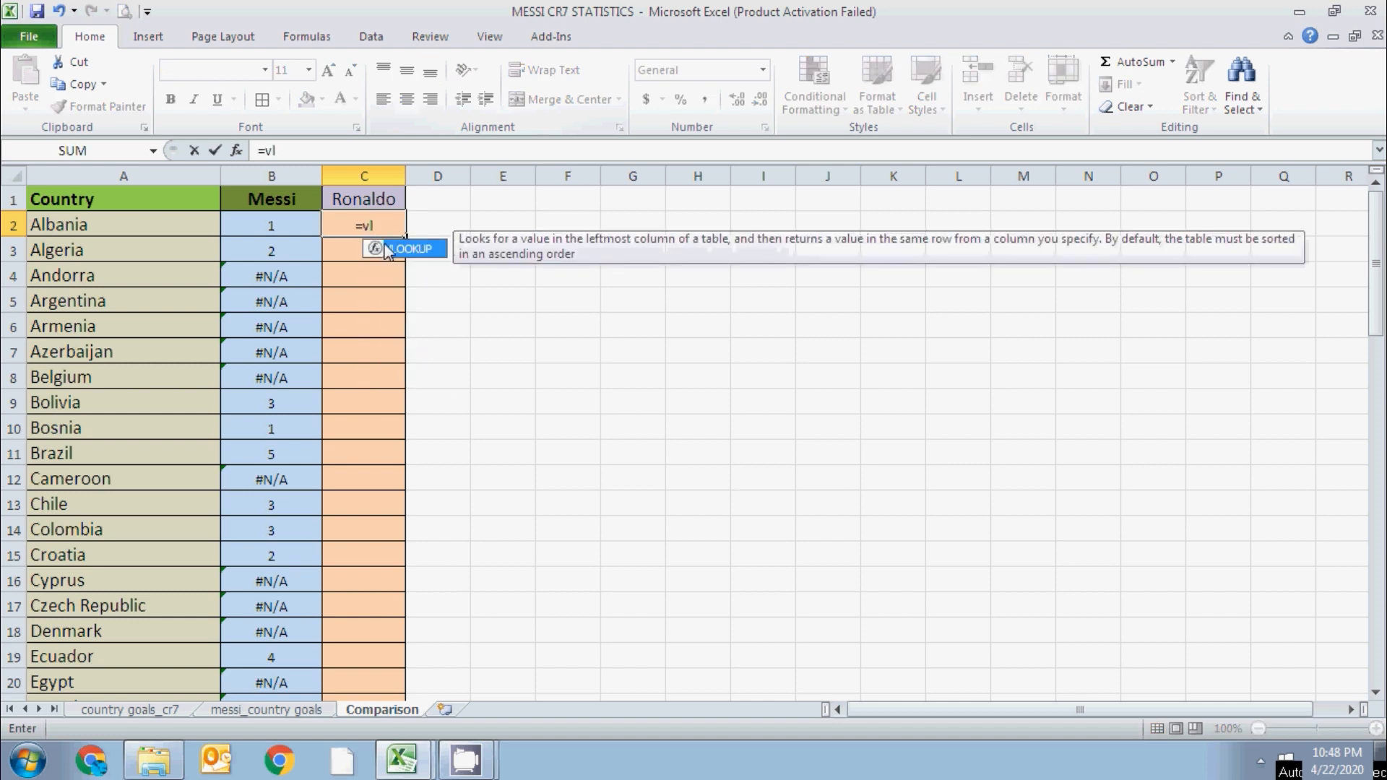
double_click(386, 250)
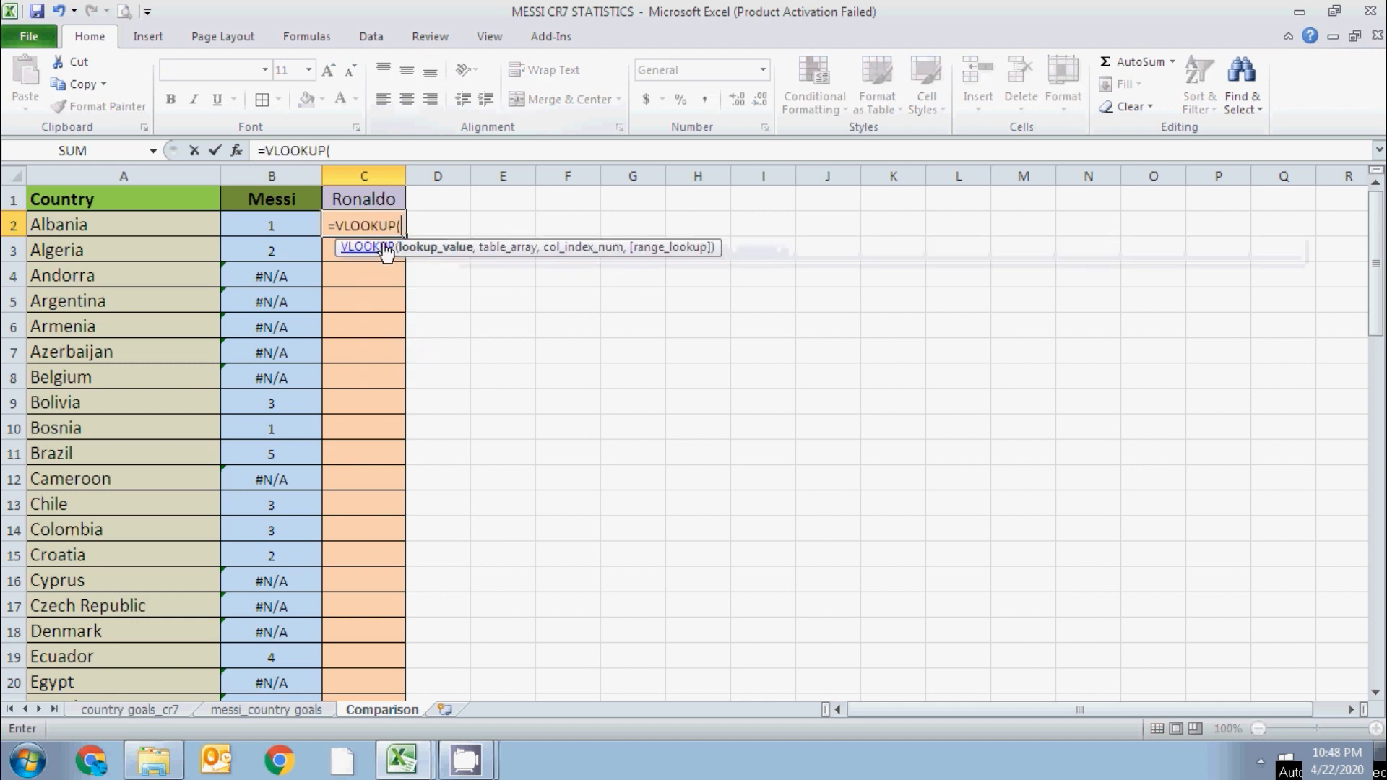
click(166, 233)
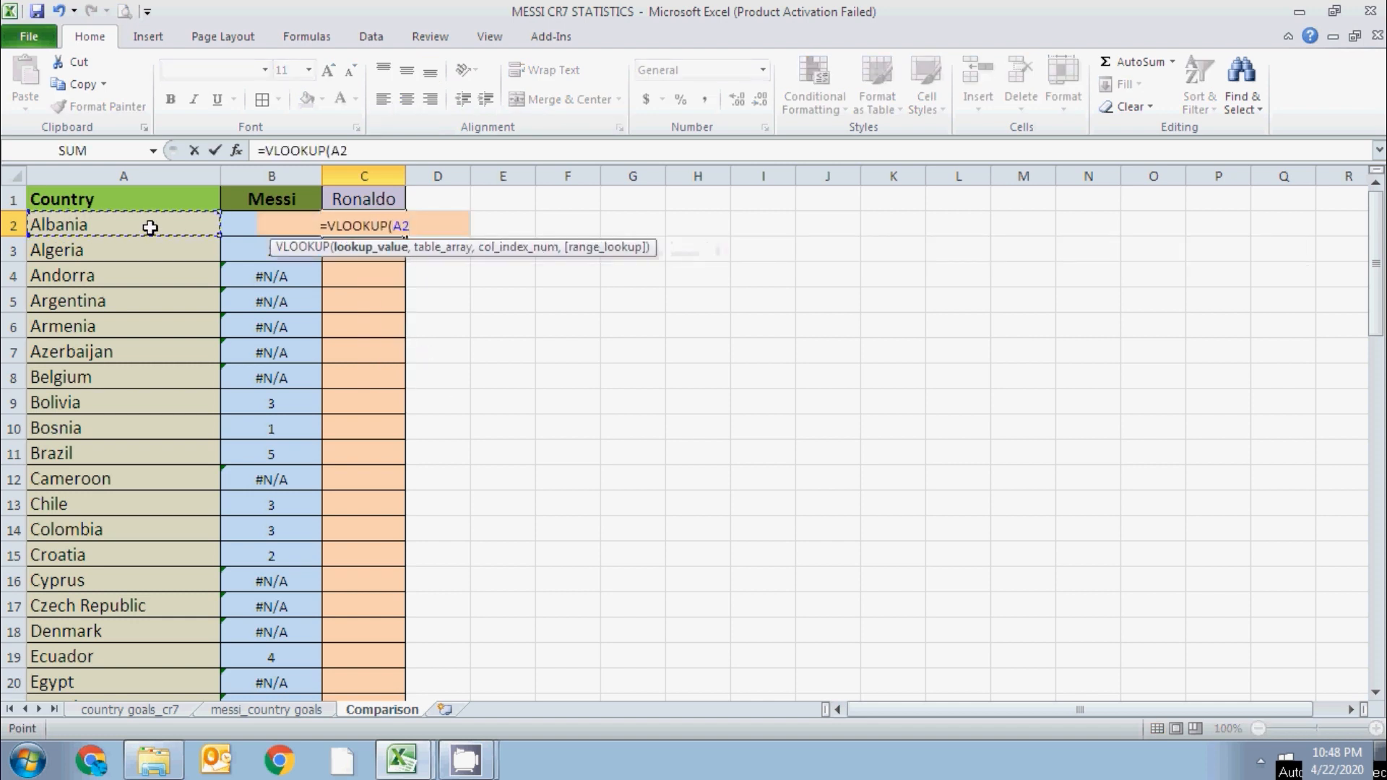
text(,)
click(144, 710)
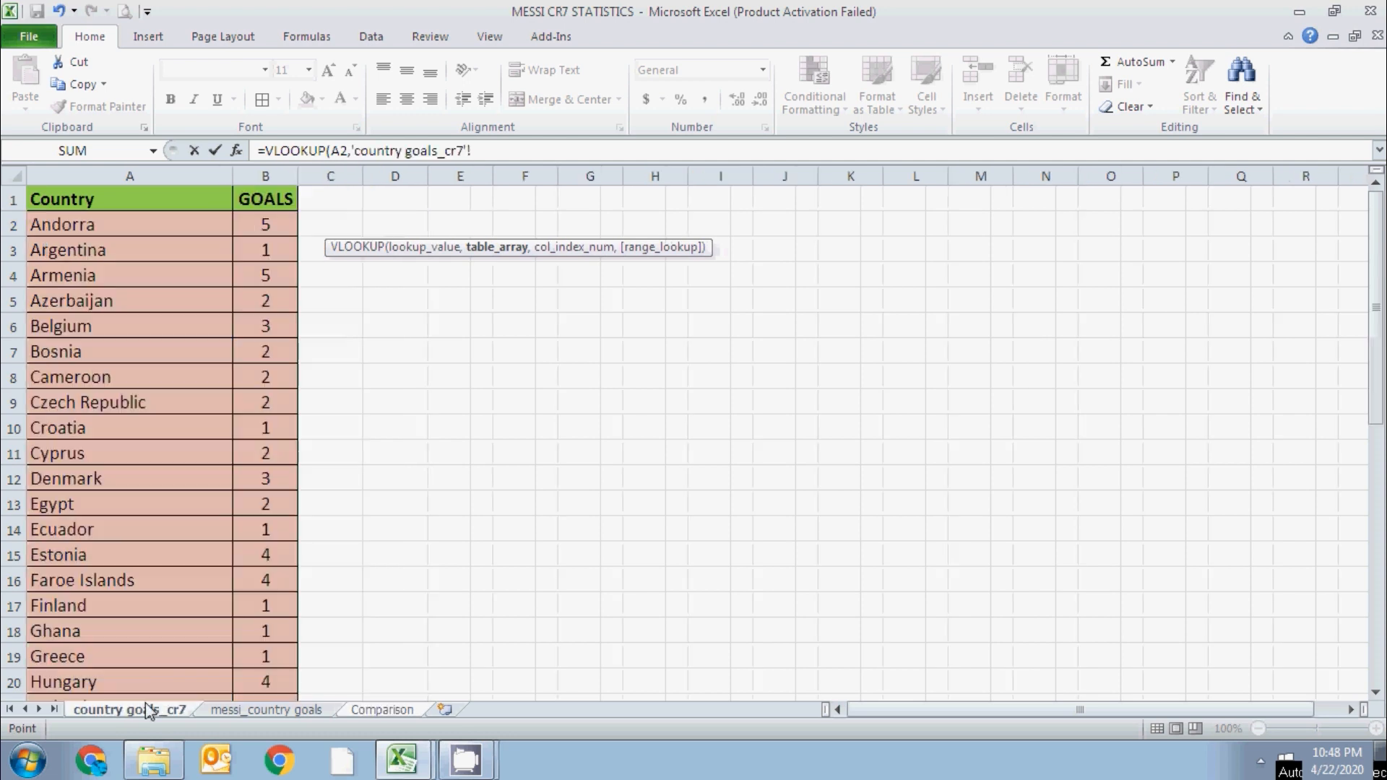
drag(105, 171, 265, 175)
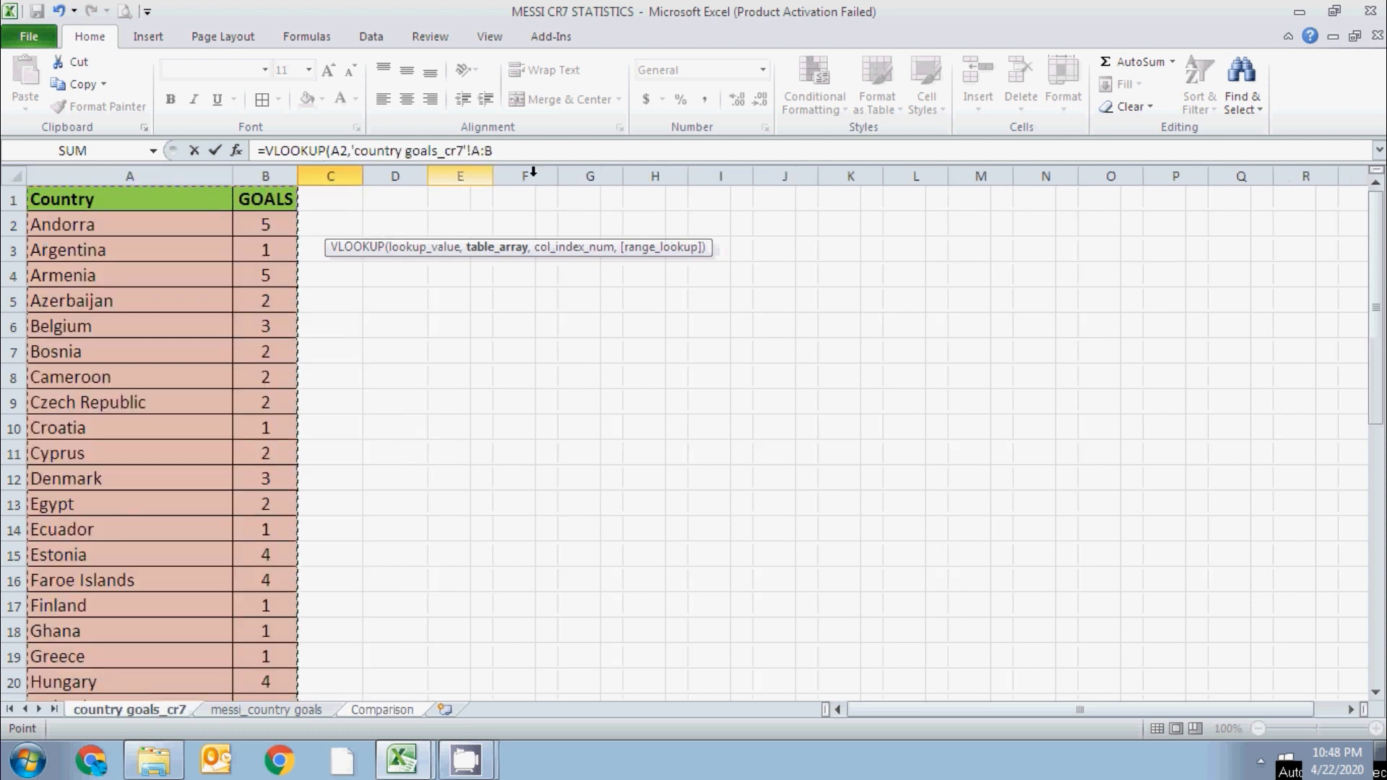
click(497, 150)
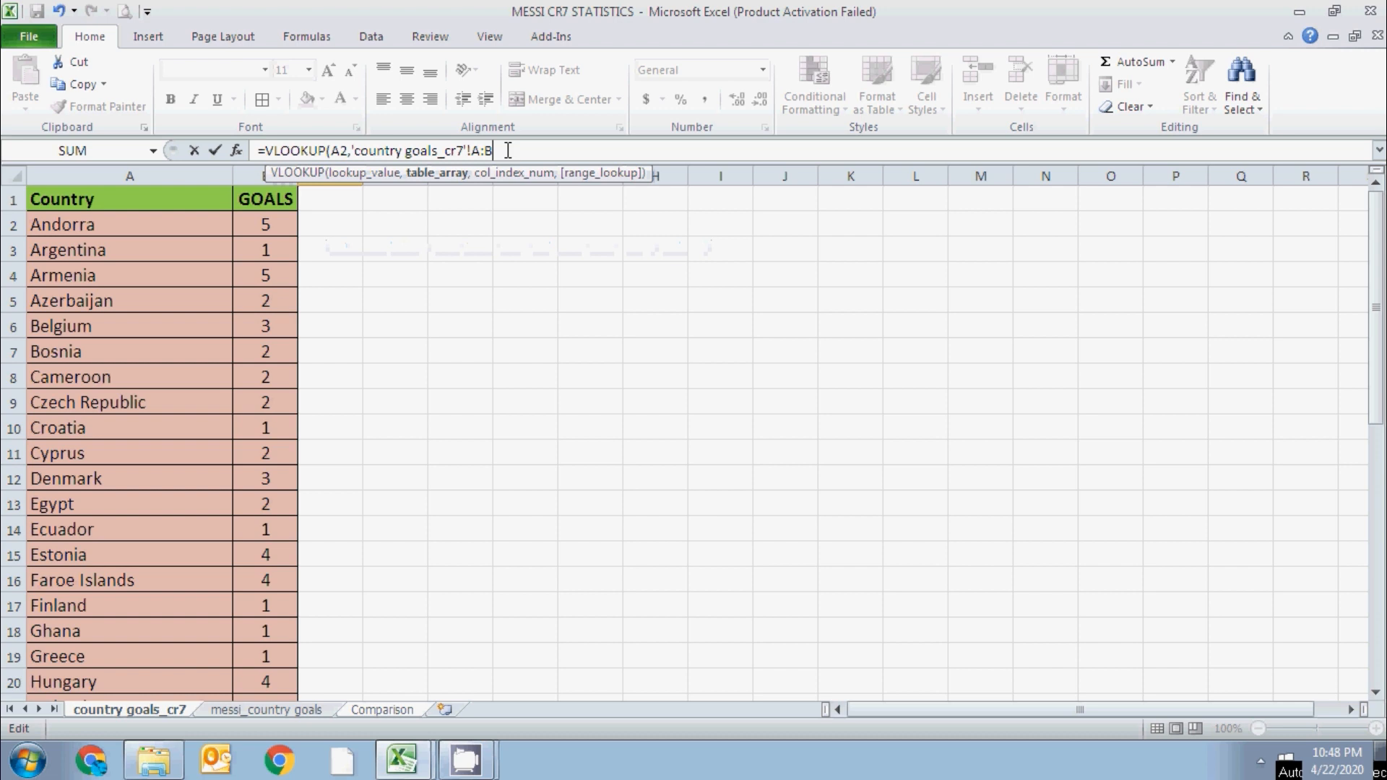
text(,2,)
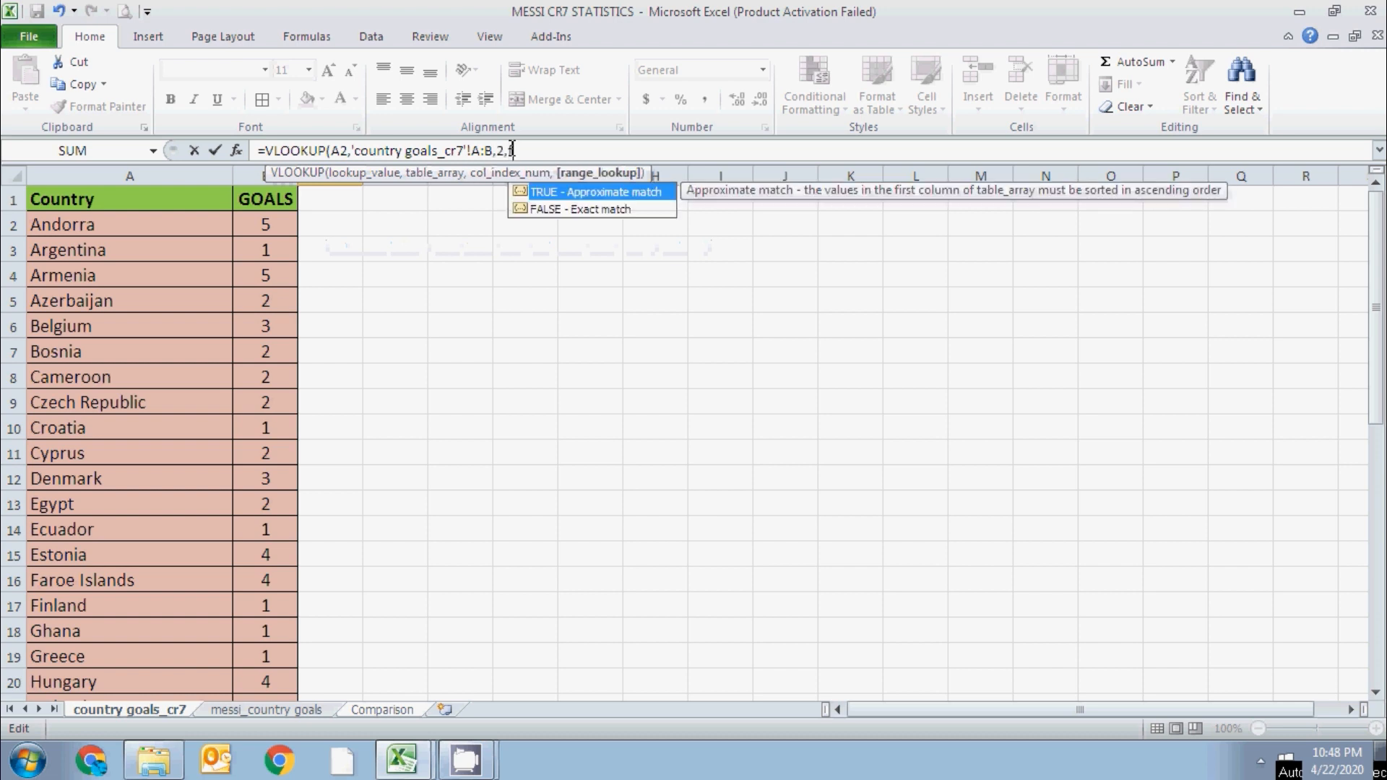
text(false)
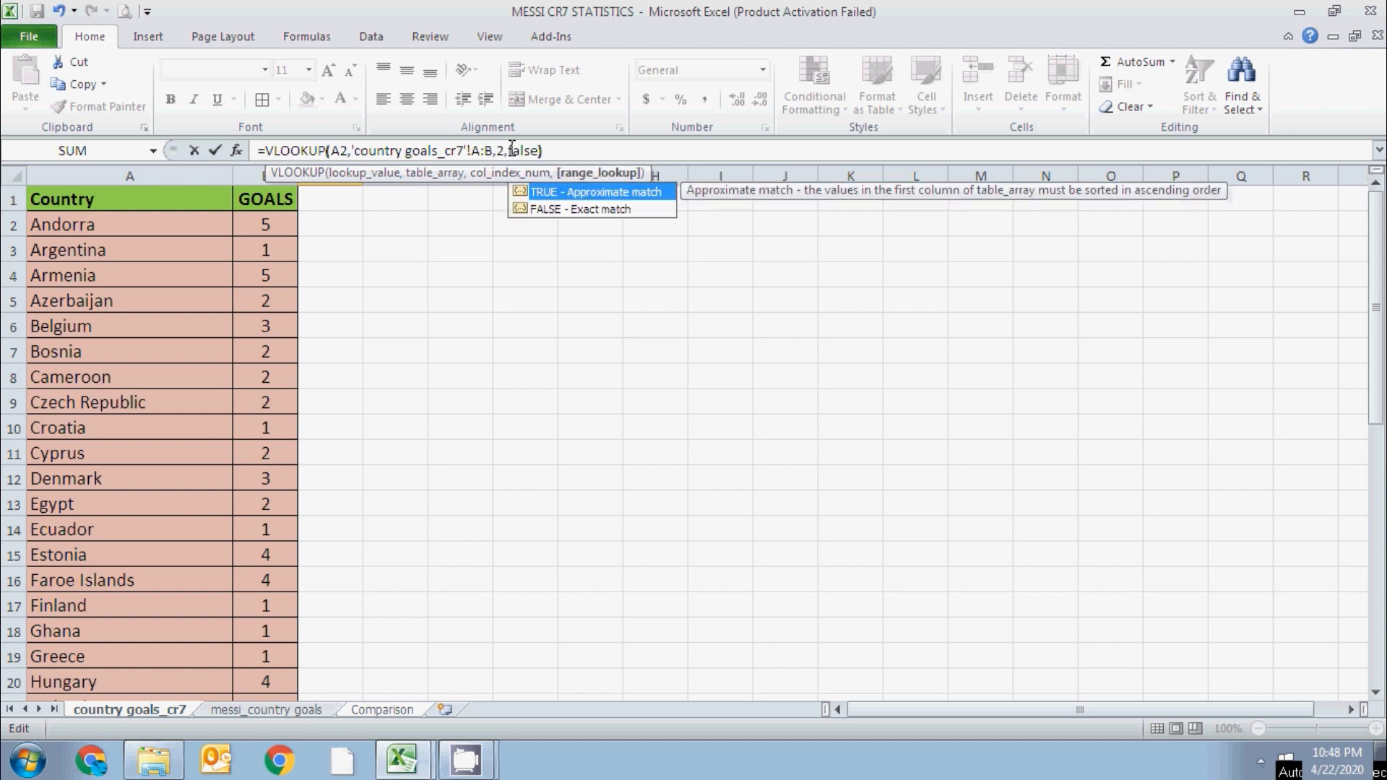
key(Return)
Fill the C2 lookup formula down the Ronaldo column and check the results against the country goals_cr7 sheet.
click(396, 223)
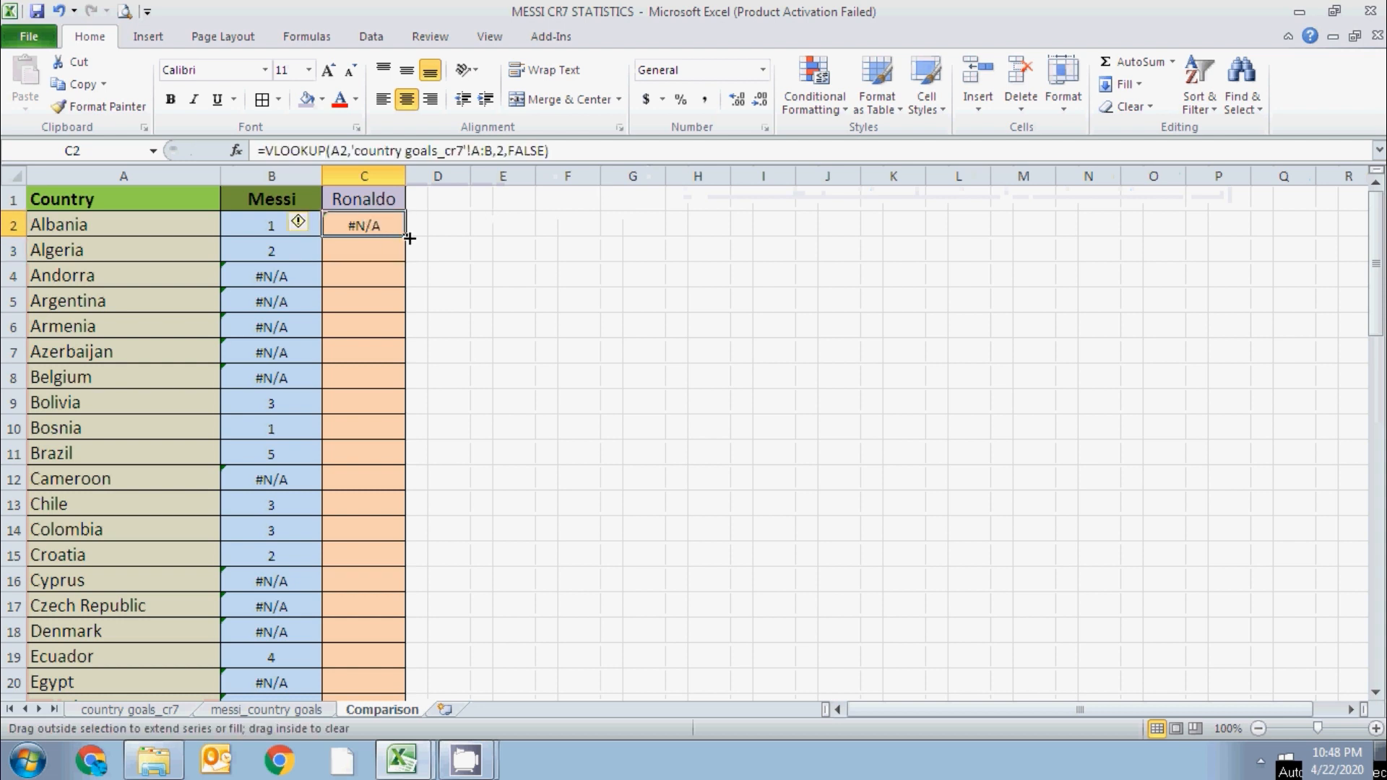
double_click(405, 237)
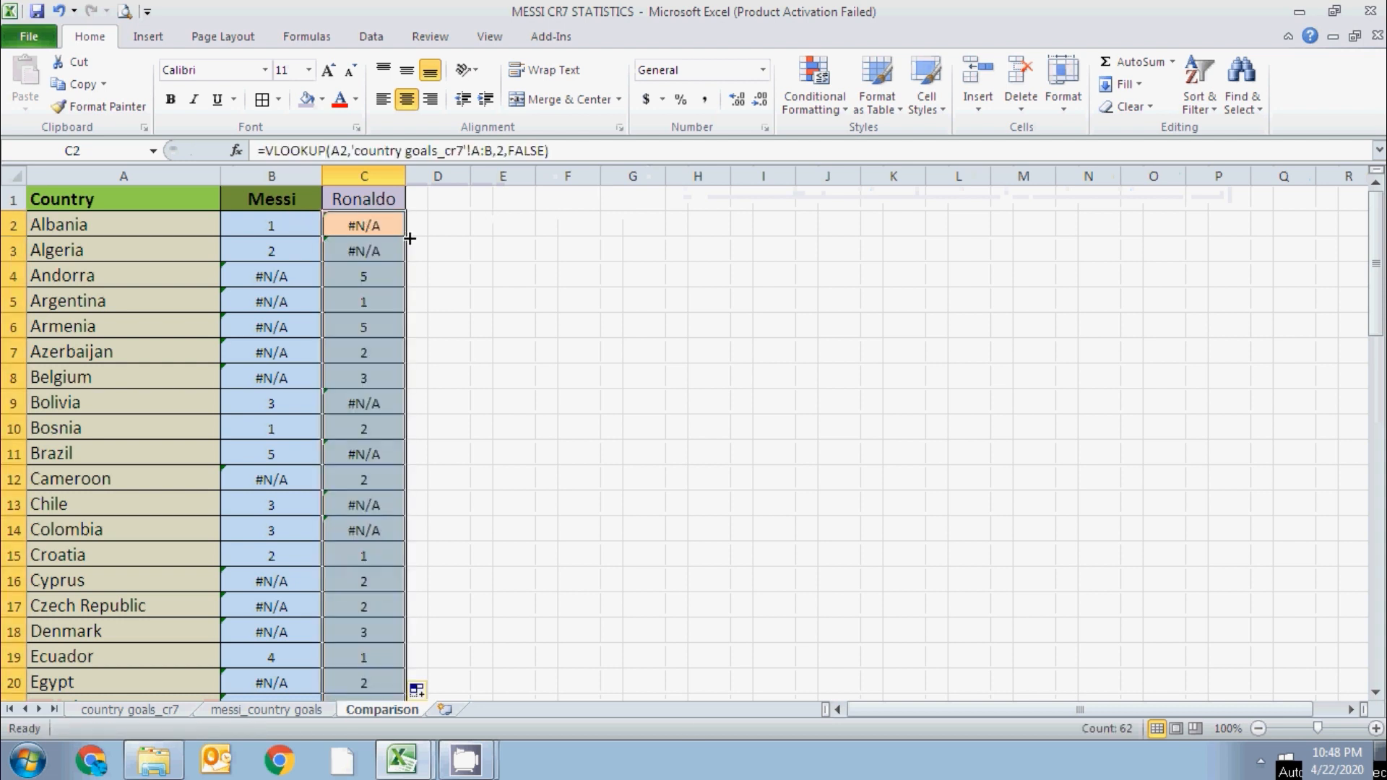
click(157, 710)
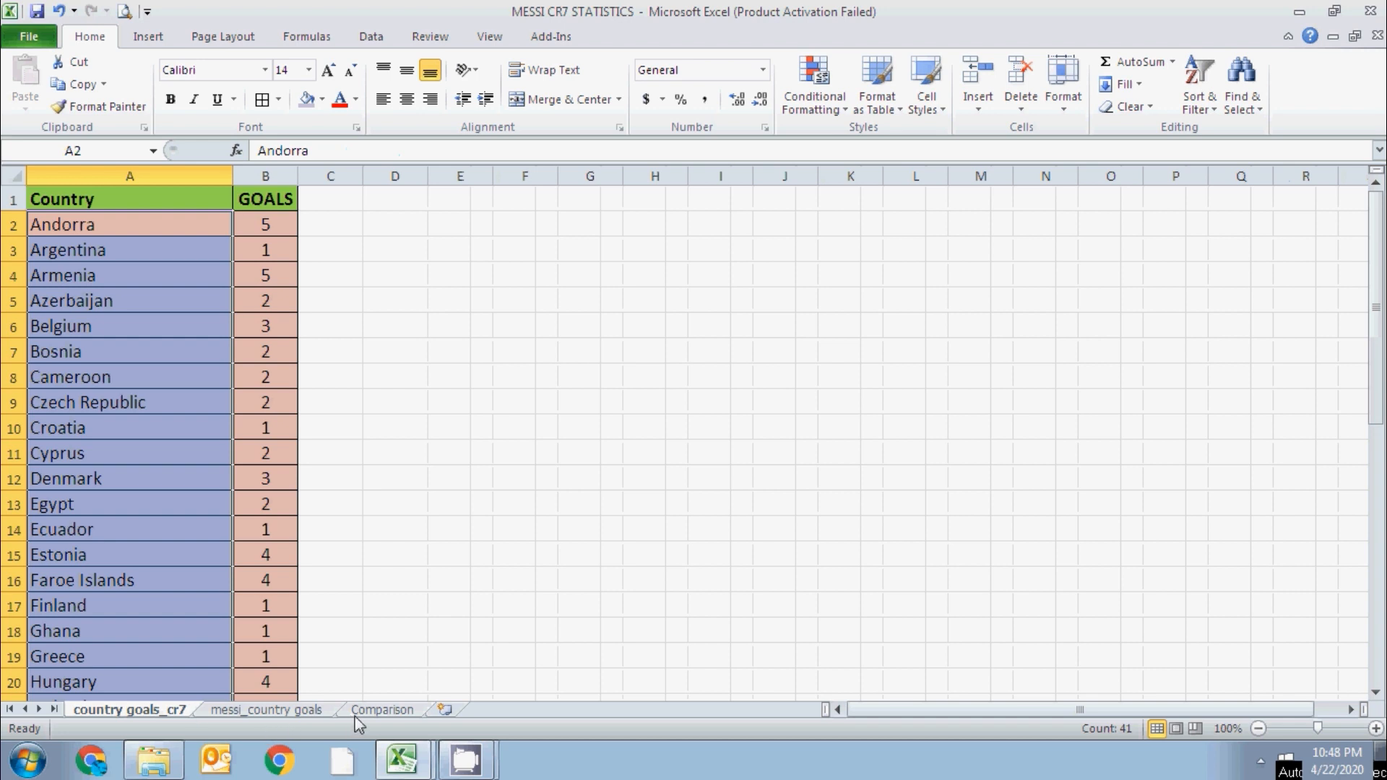
click(380, 710)
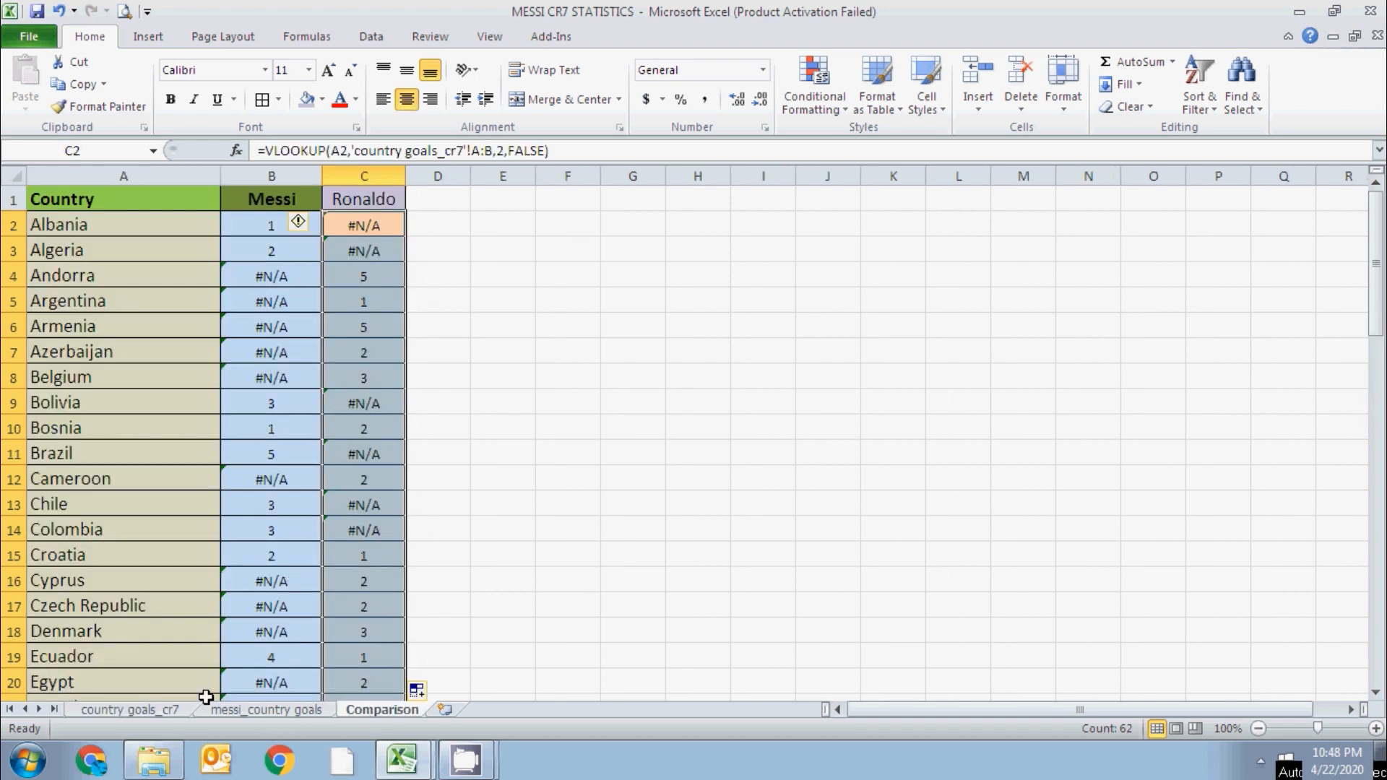
click(162, 712)
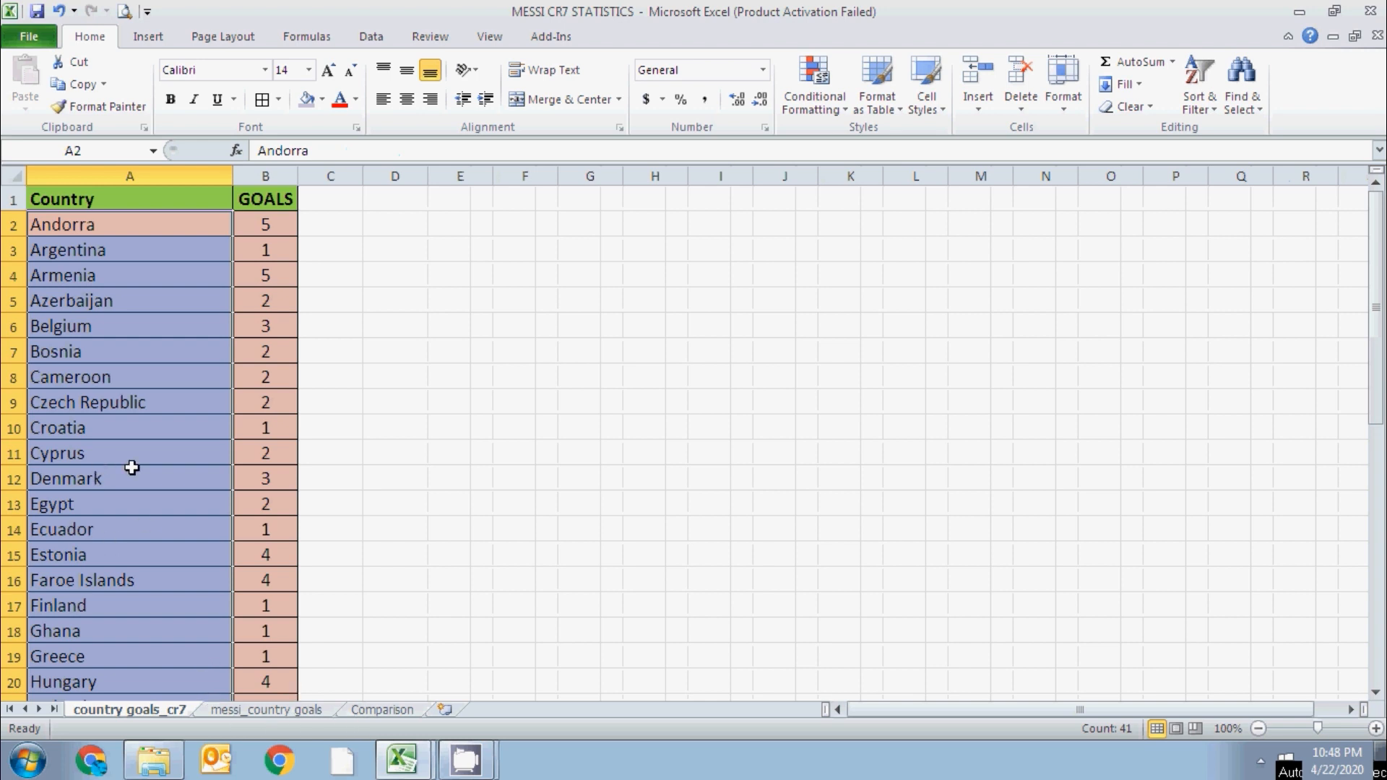
Review the looked-up Messi and Ronaldo goals for all countries on the Comparison sheet.
click(381, 710)
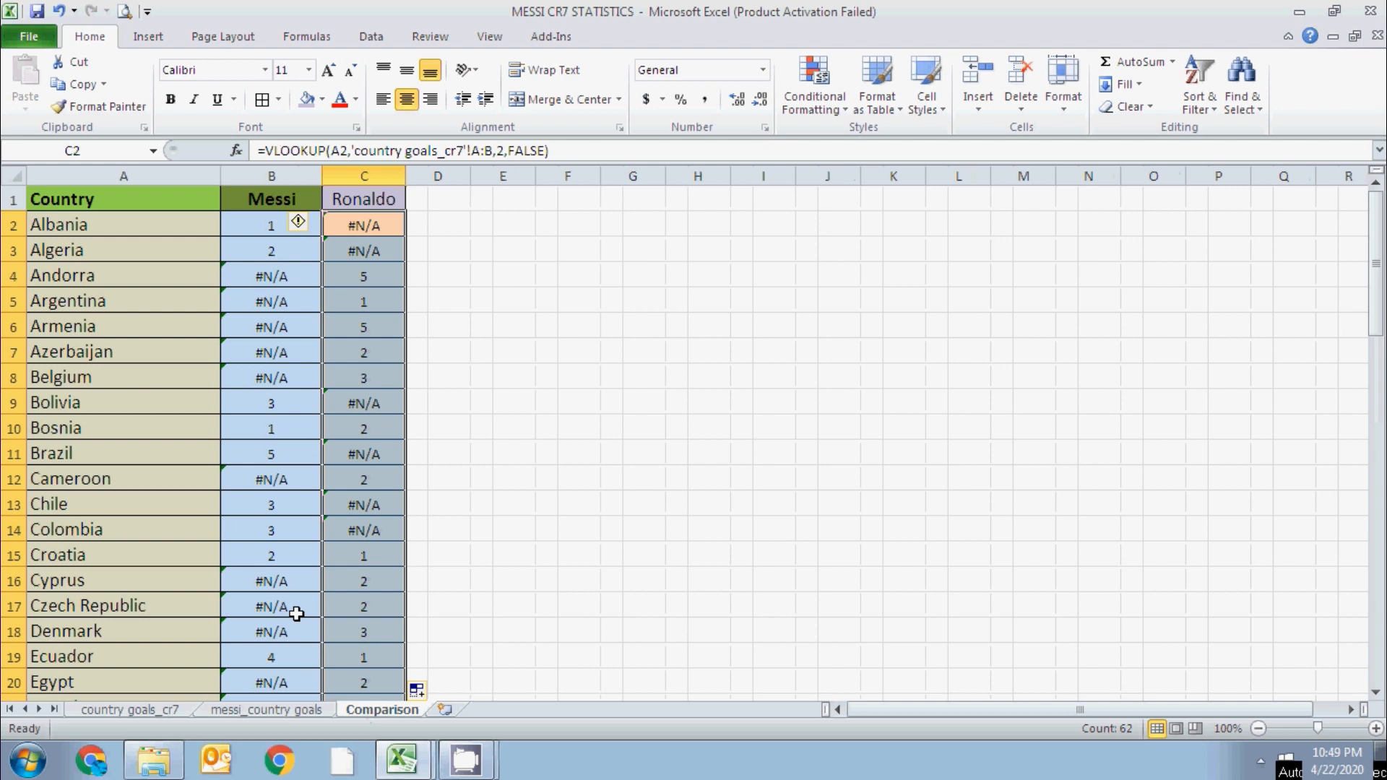
scroll(297, 613, down, 3)
scroll(298, 612, down, 2)
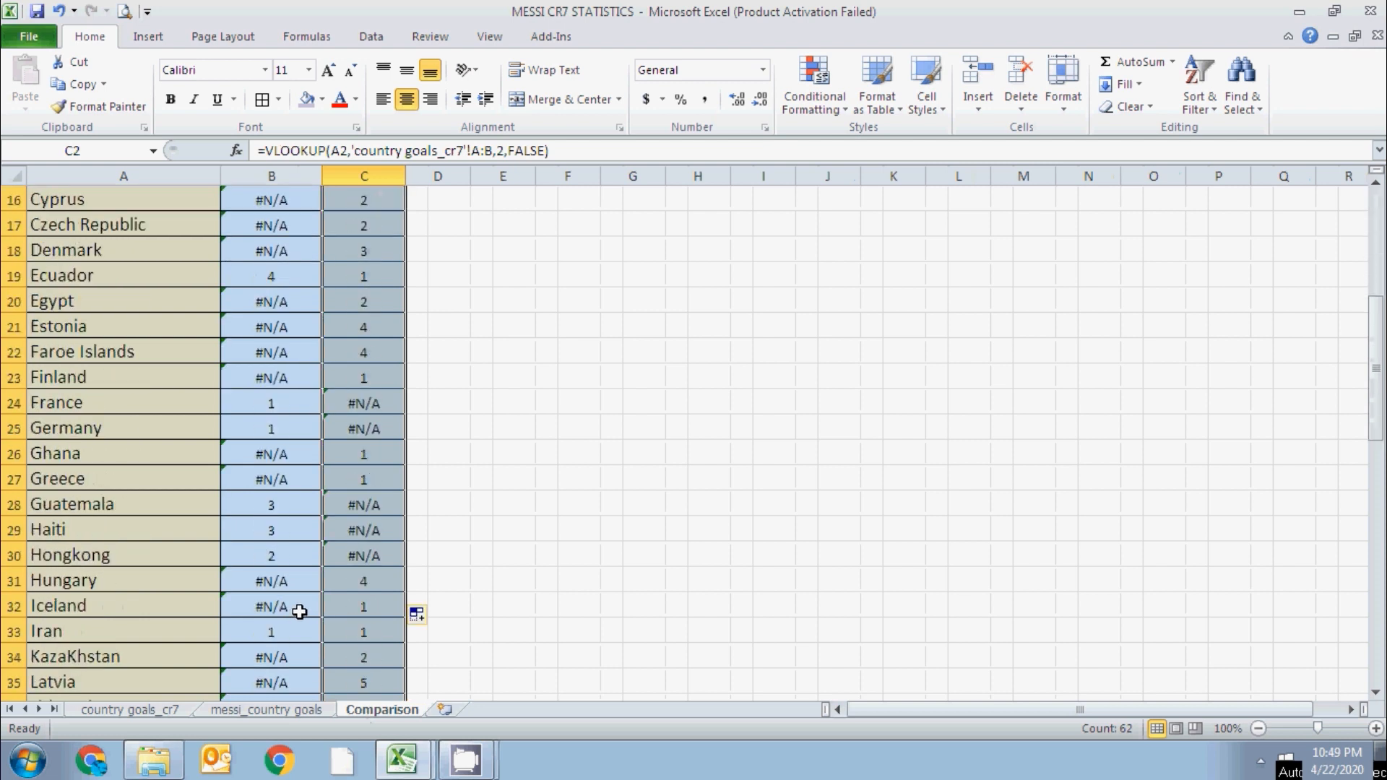
scroll(299, 612, down, 2)
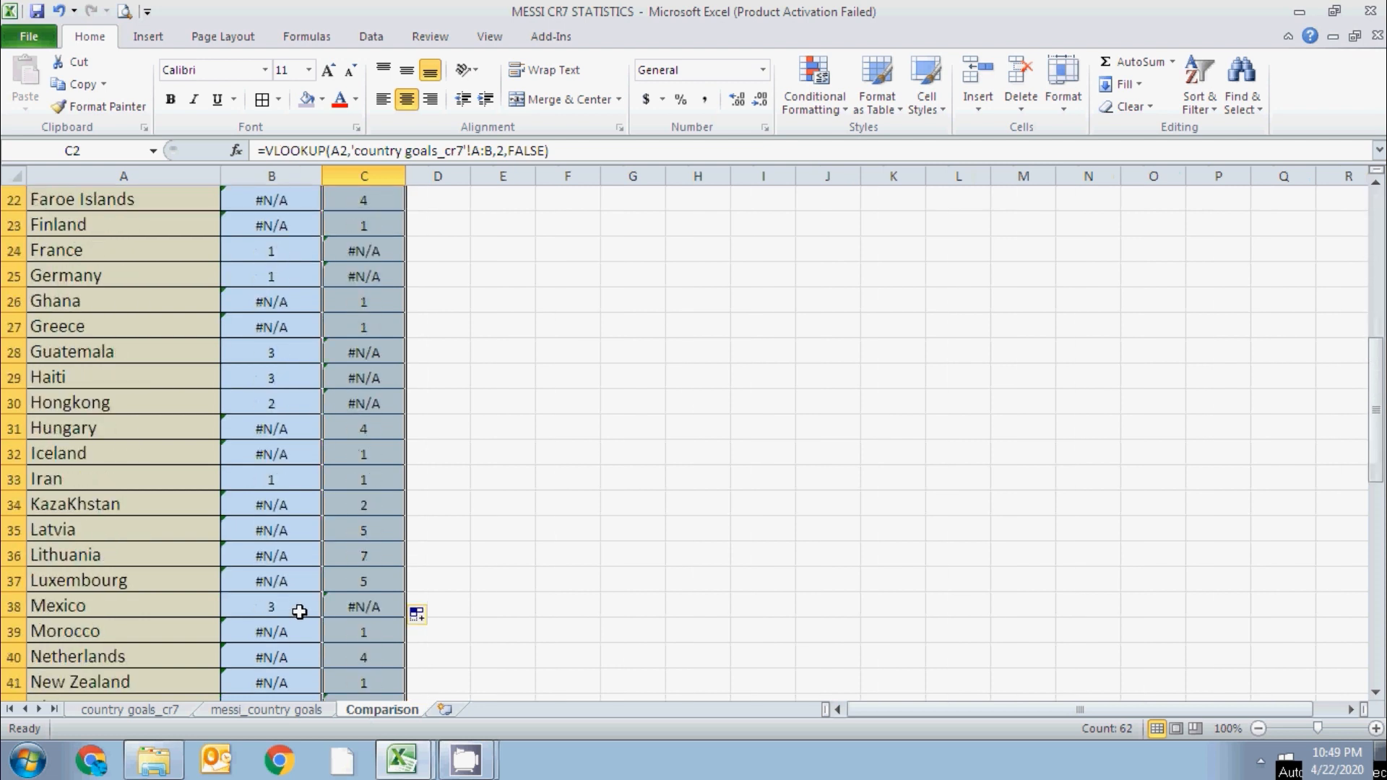
scroll(299, 612, down, 1)
scroll(299, 613, down, 1)
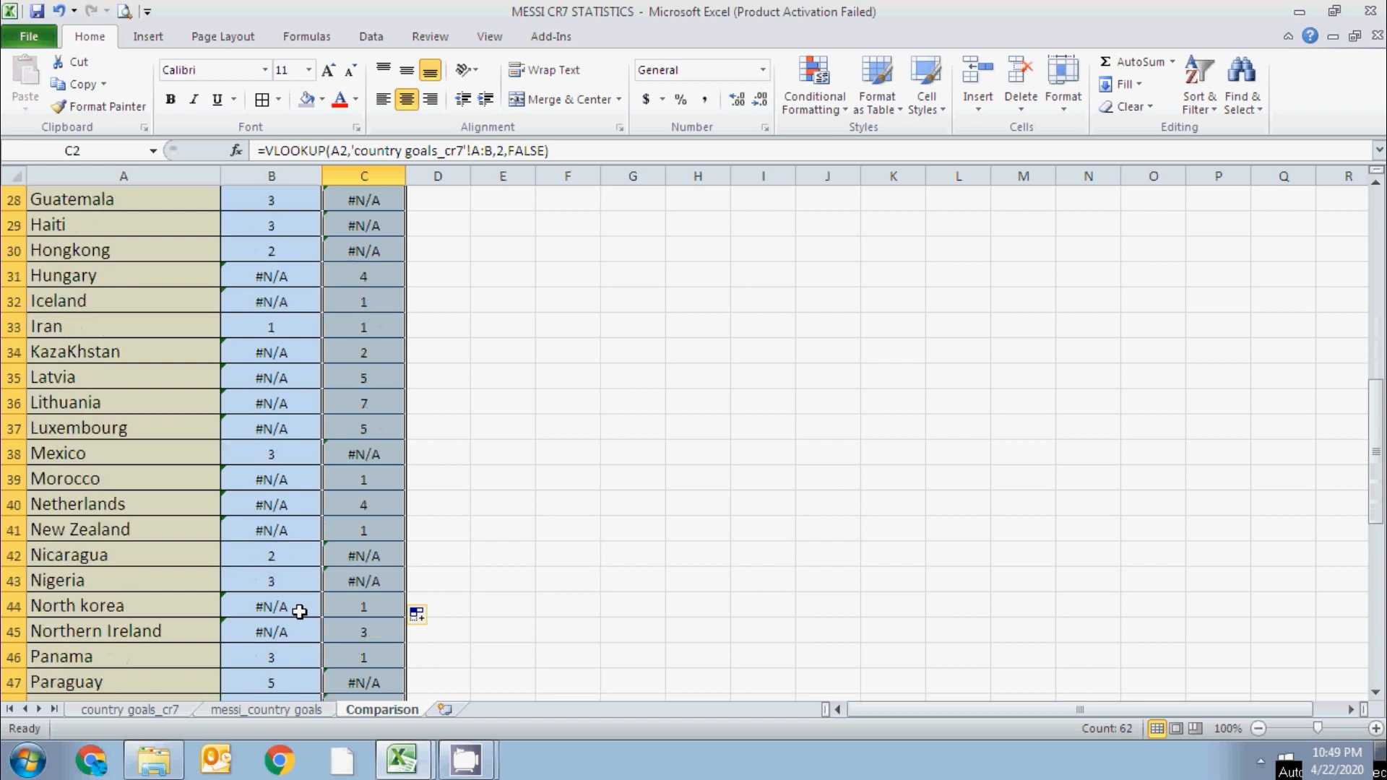
scroll(299, 612, down, 2)
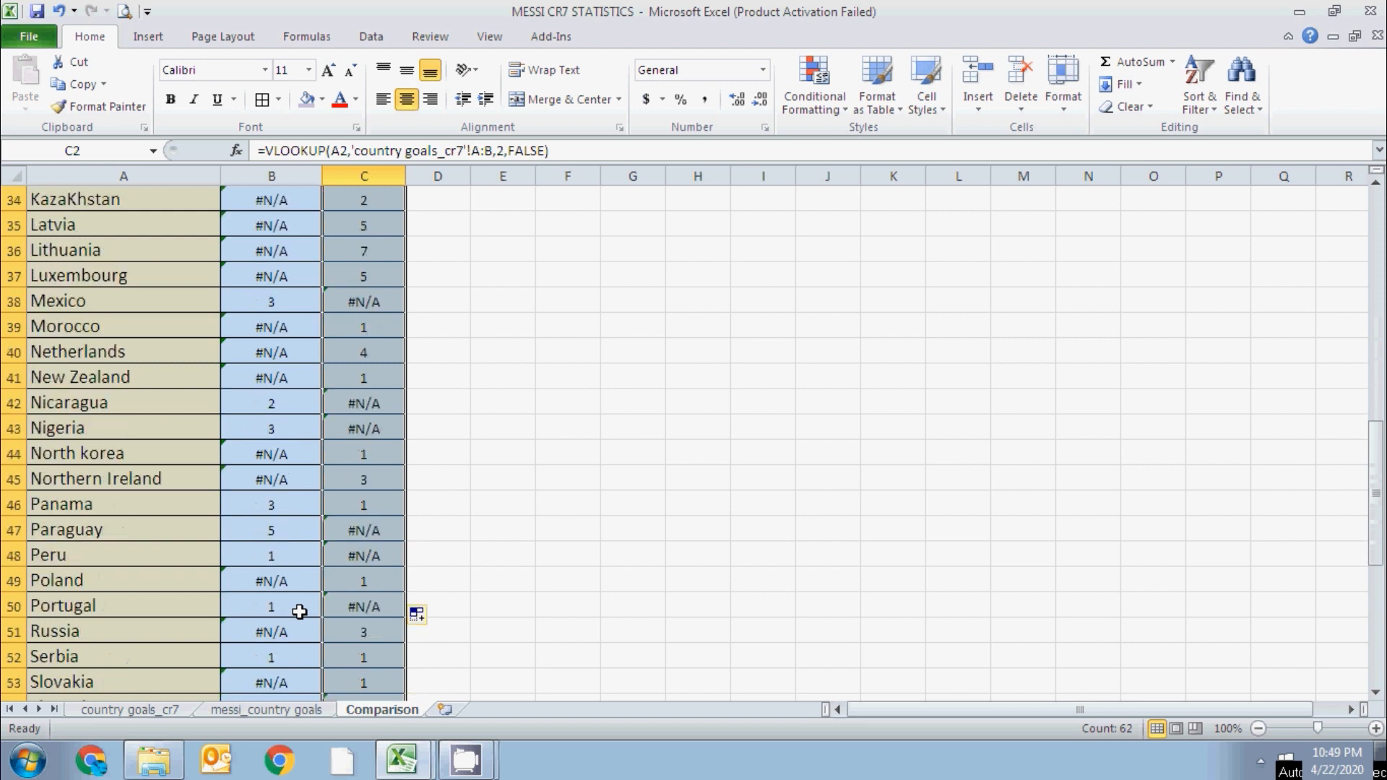
click(368, 581)
scroll(357, 578, down, 3)
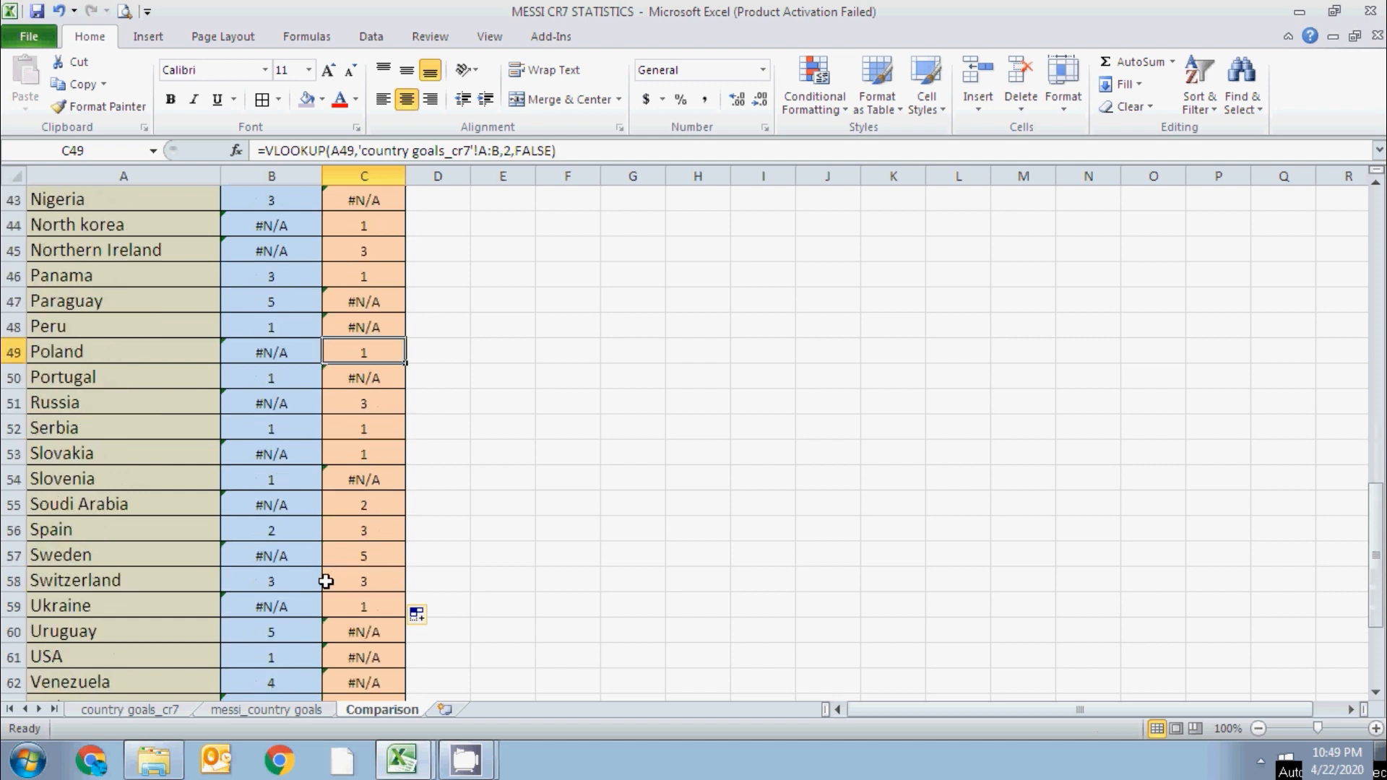
scroll(340, 574, up, 14)
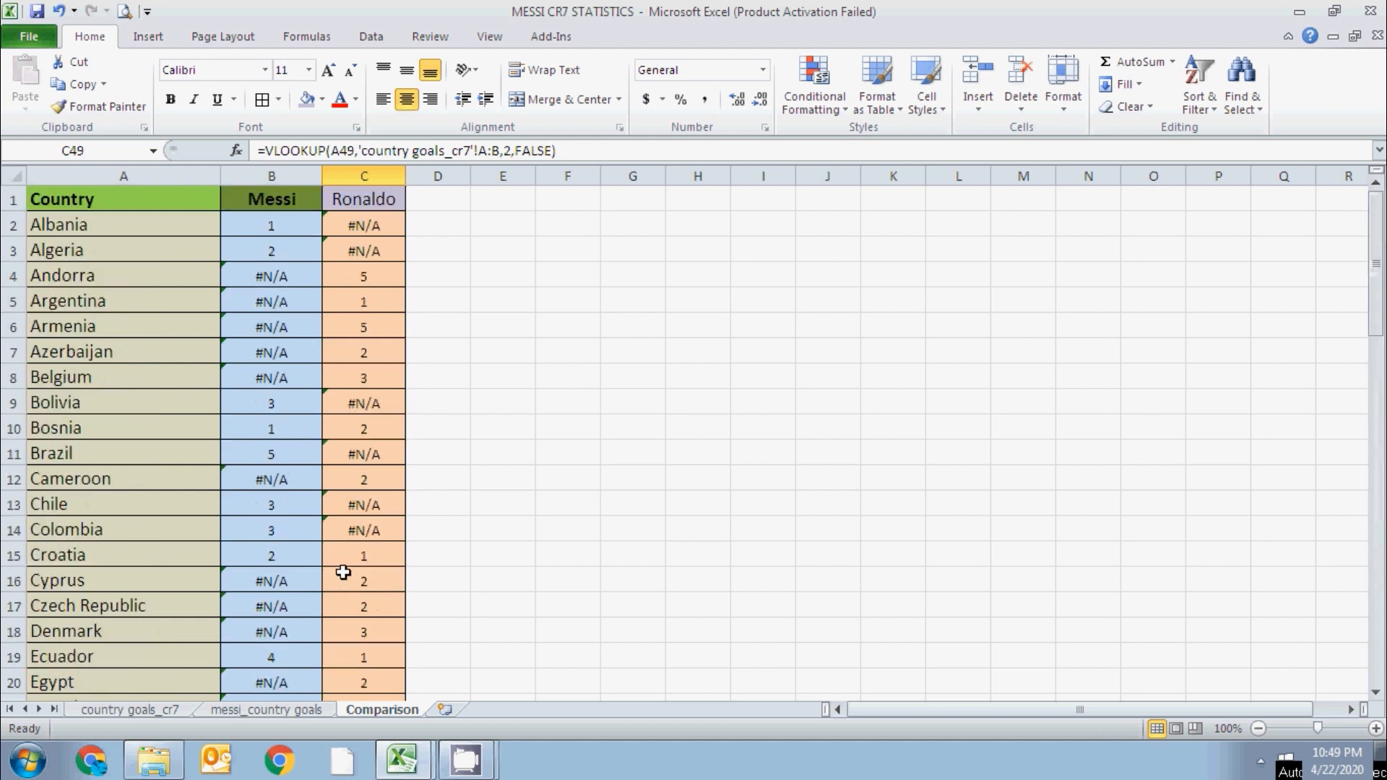
Convert the Messi and Ronaldo lookup formulas from row 2 to row 63 to plain values by copying and pasting them in place.
drag(274, 230, 323, 220)
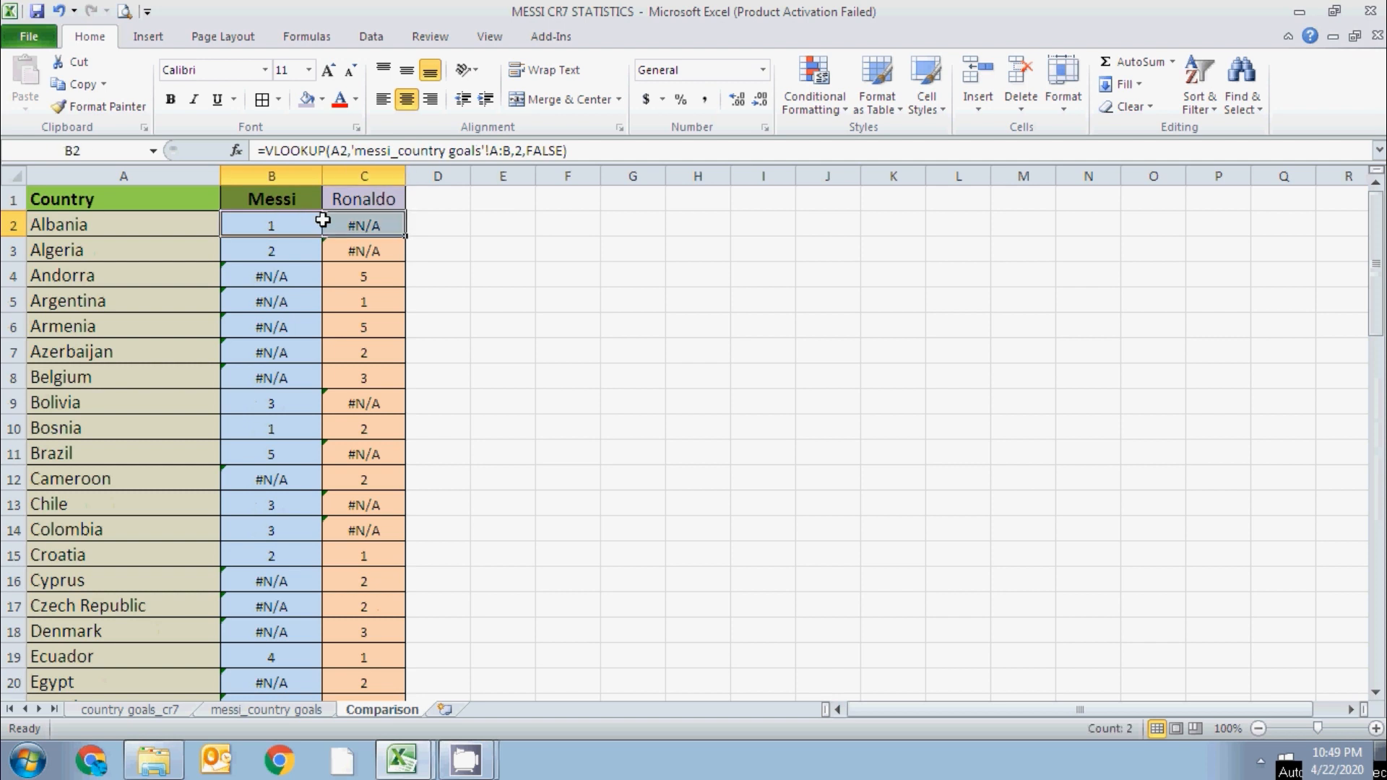
key(ctrl+shift+Down)
right_click(324, 341)
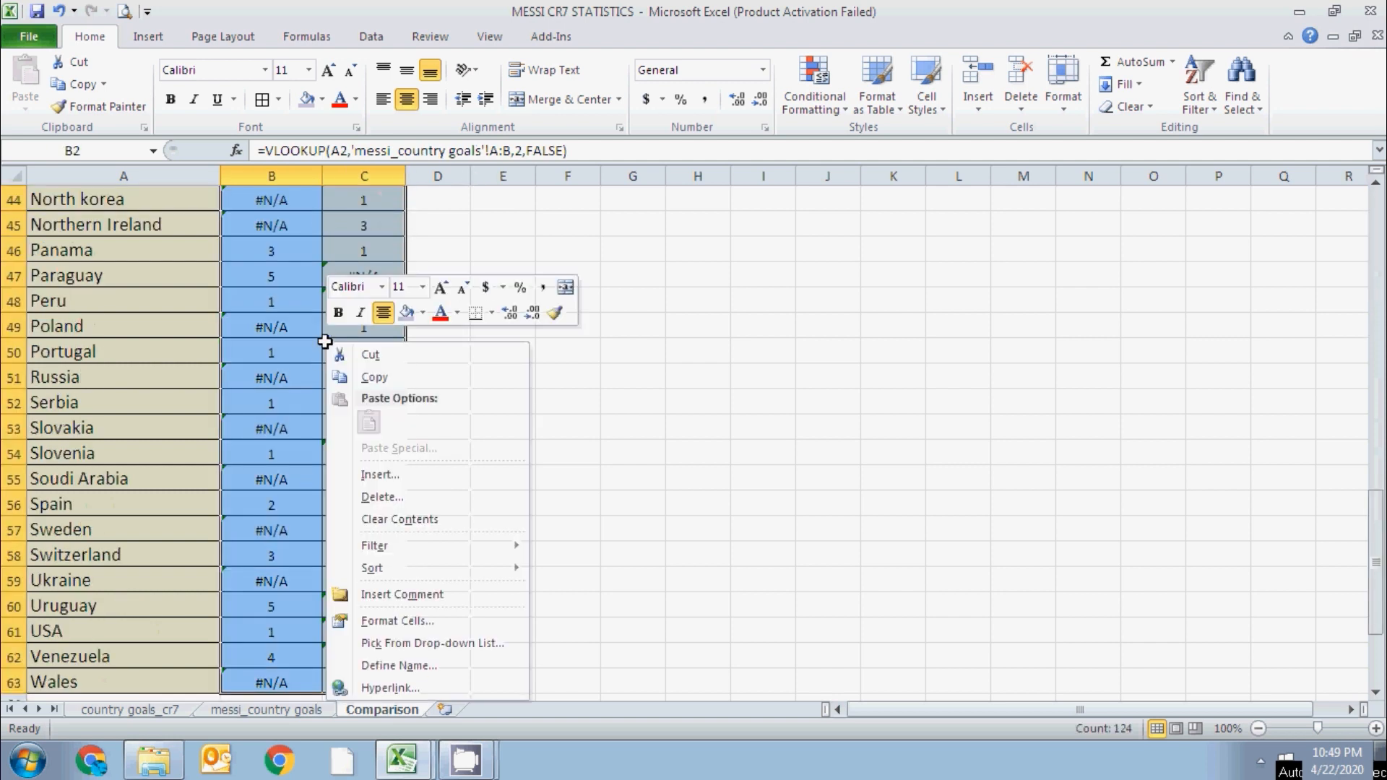
click(371, 377)
scroll(243, 226, up, 14)
click(243, 226)
right_click(255, 221)
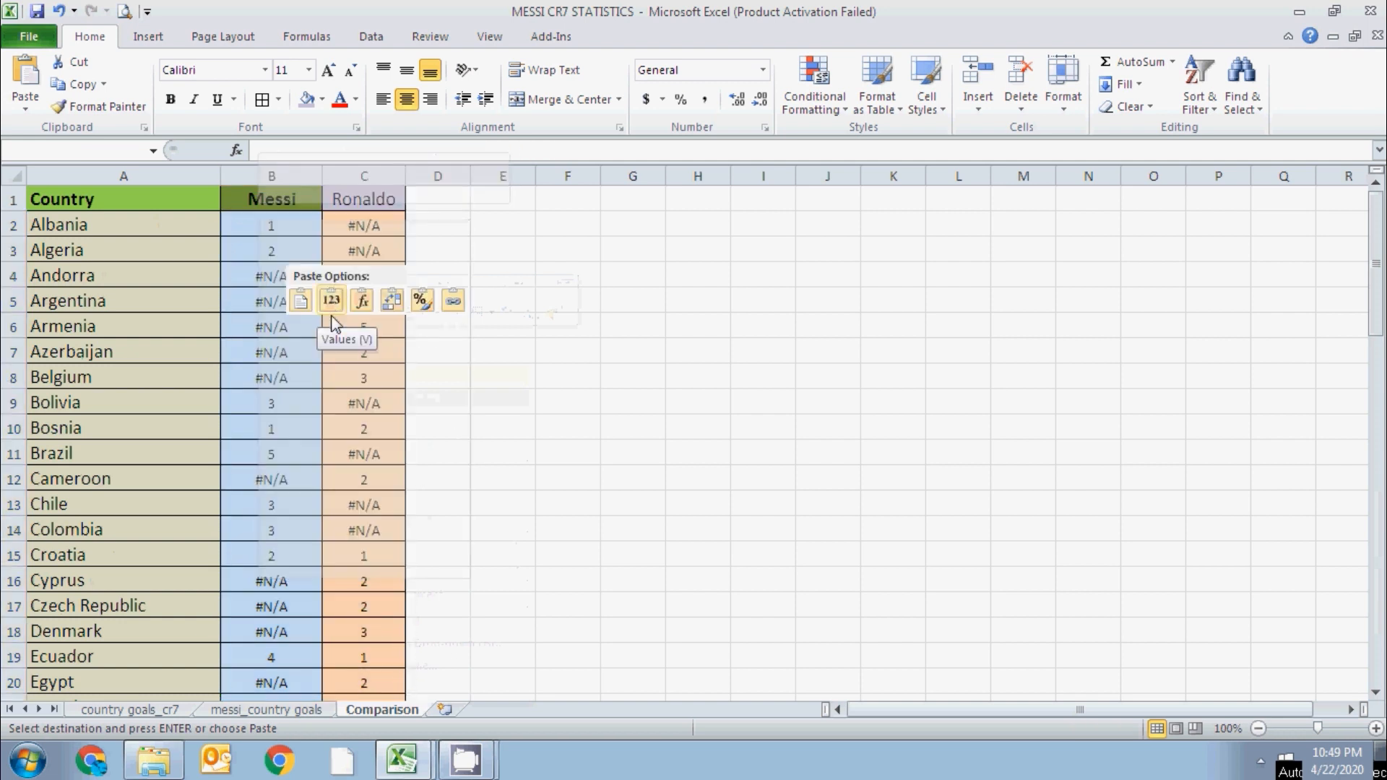
mouse_move(332, 328)
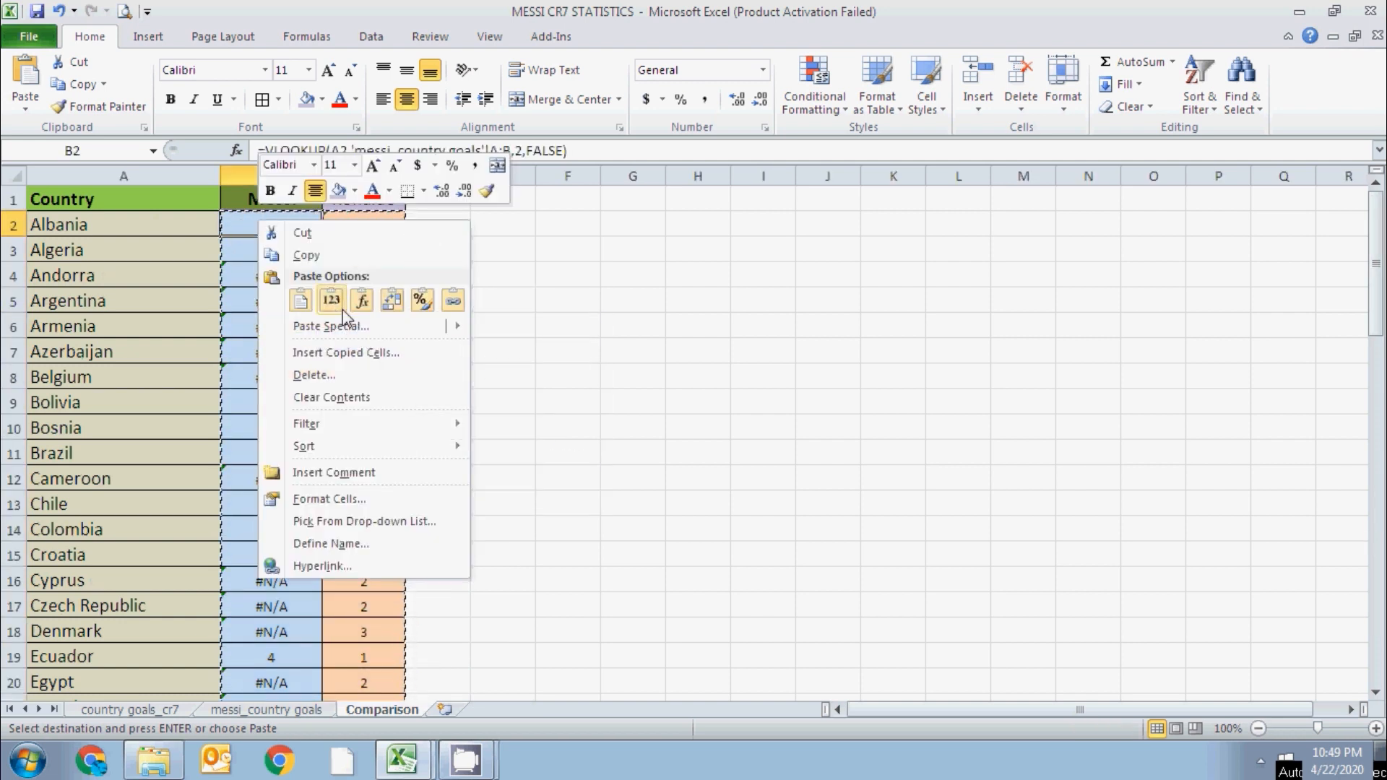
click(331, 302)
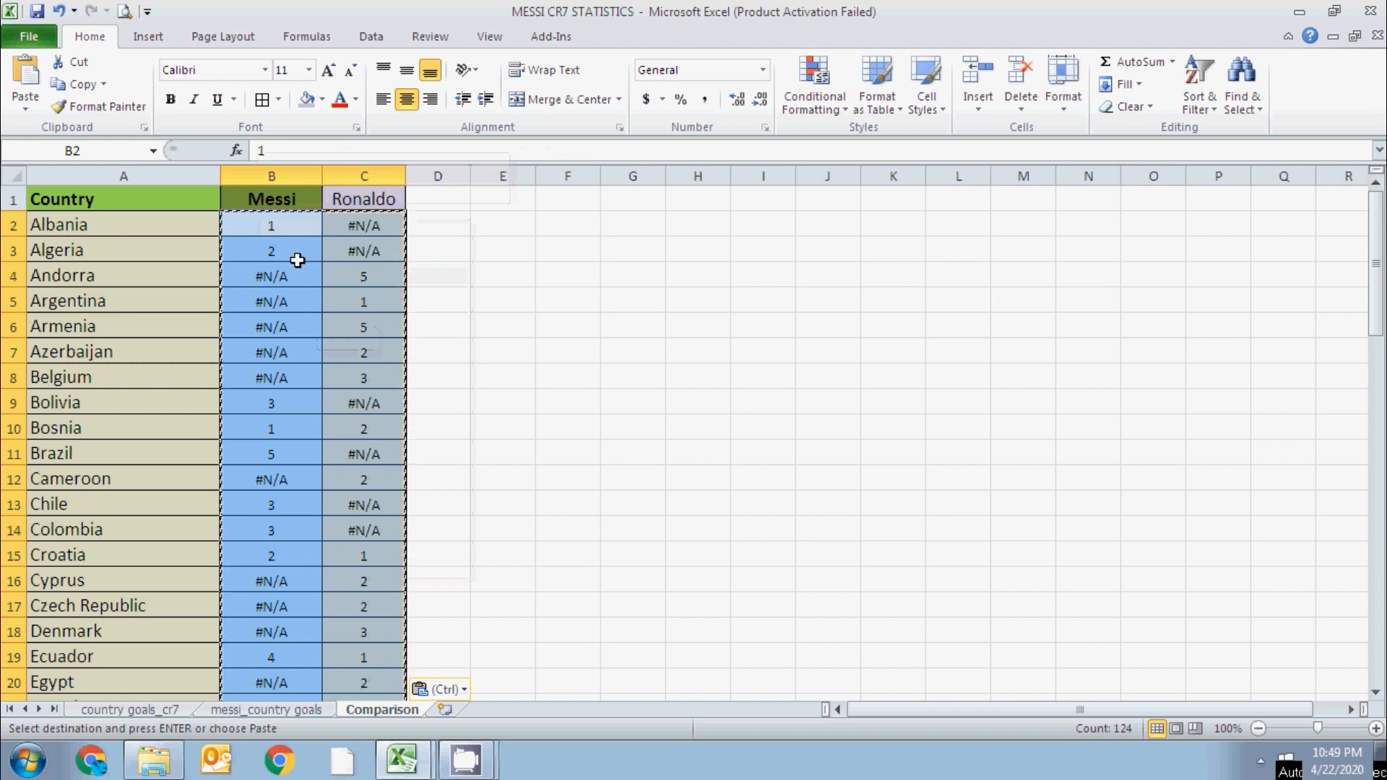
Find all #N/A entries on the Comparison sheet, replace them with 0 and clear the copy selection.
key(ctrl+f)
text(#N/A)
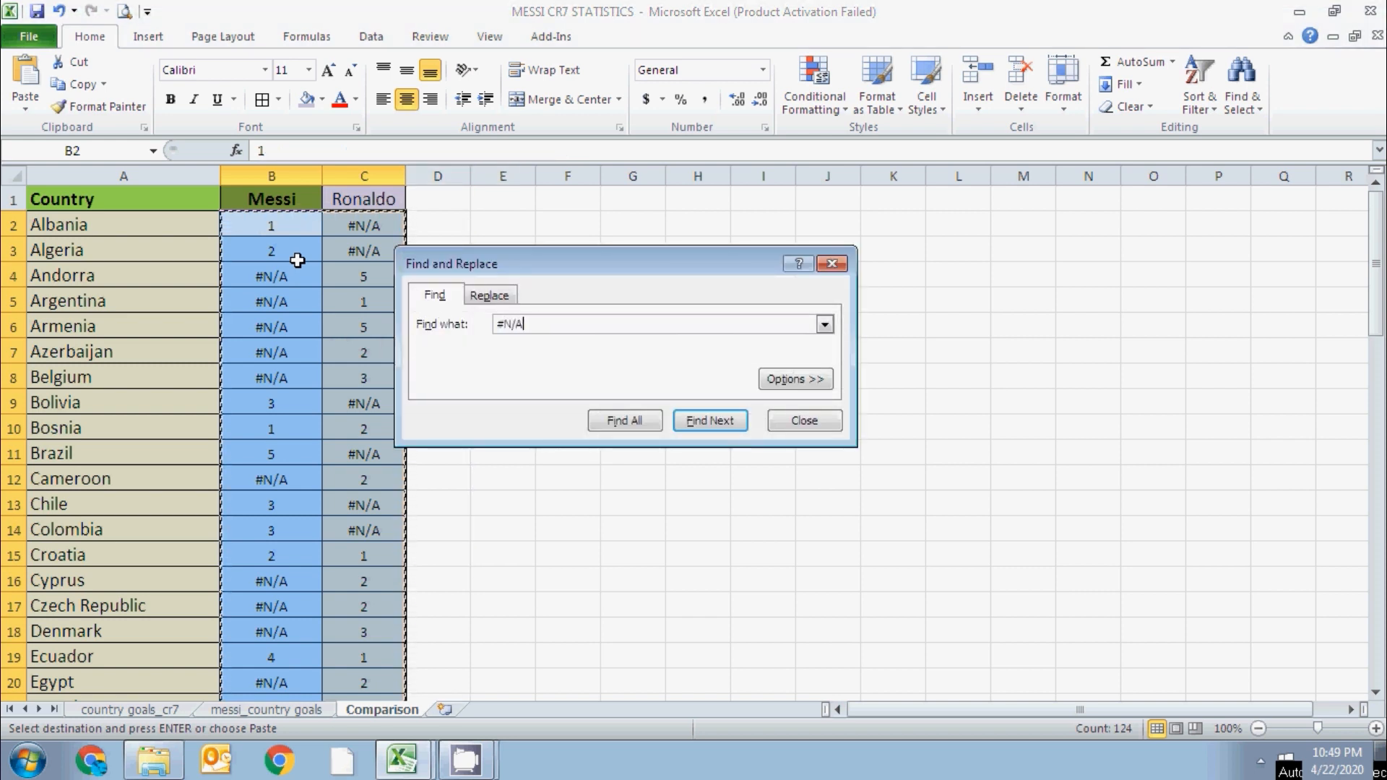
click(621, 423)
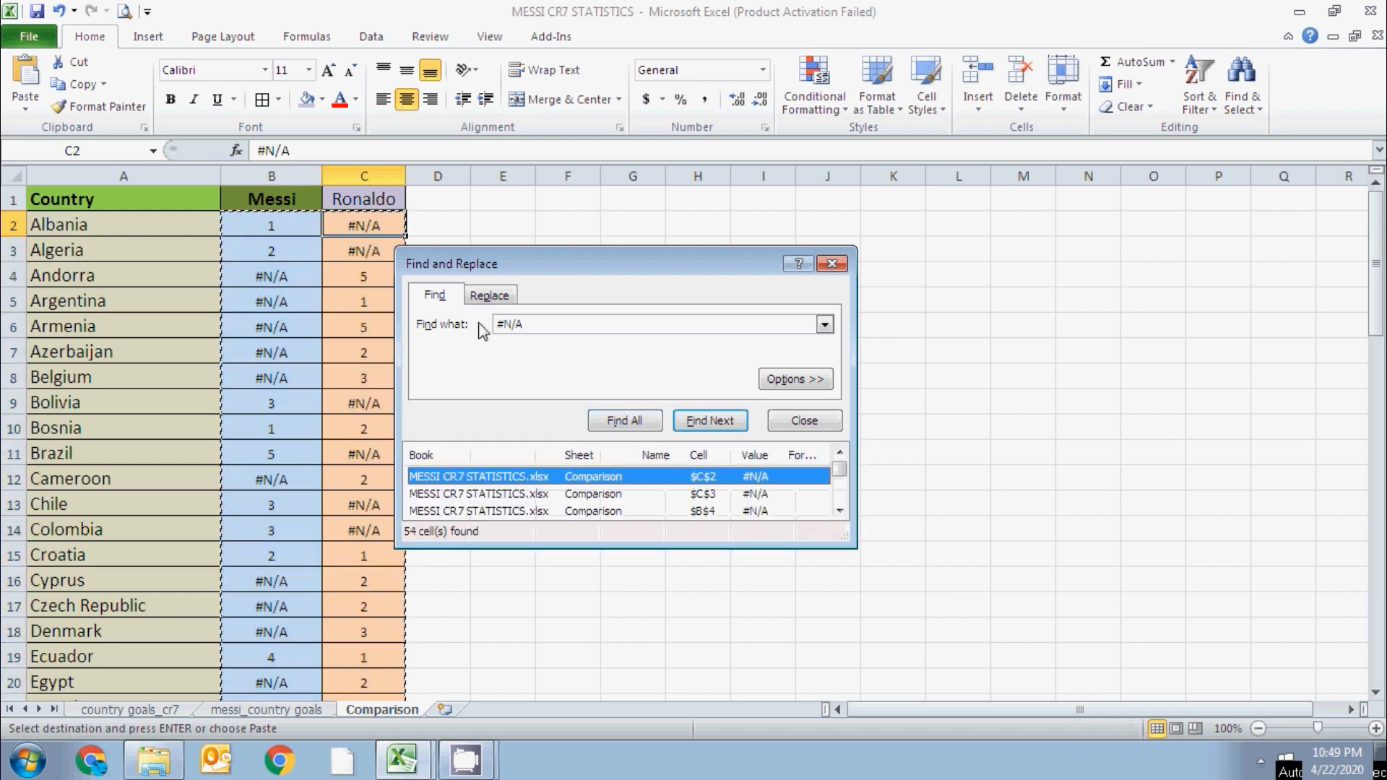
click(483, 298)
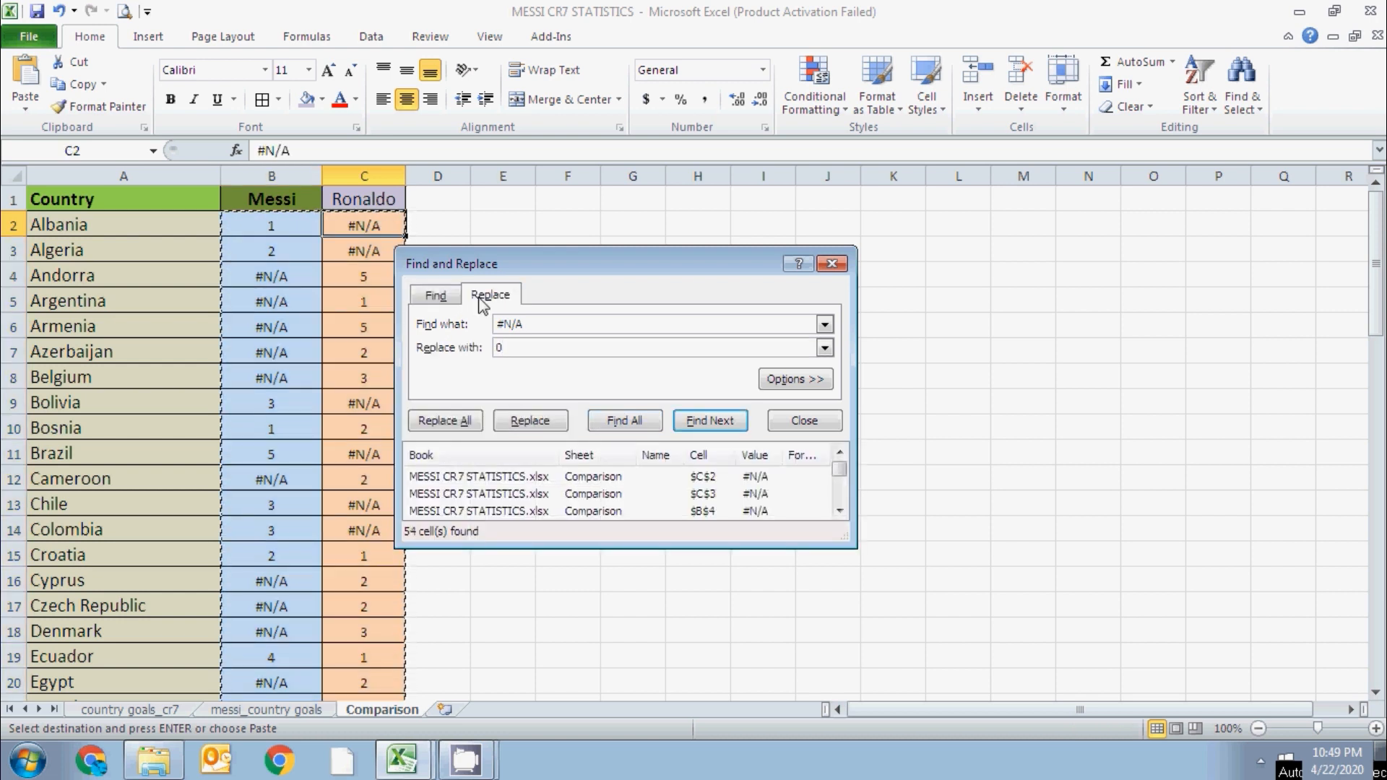
click(441, 420)
click(695, 430)
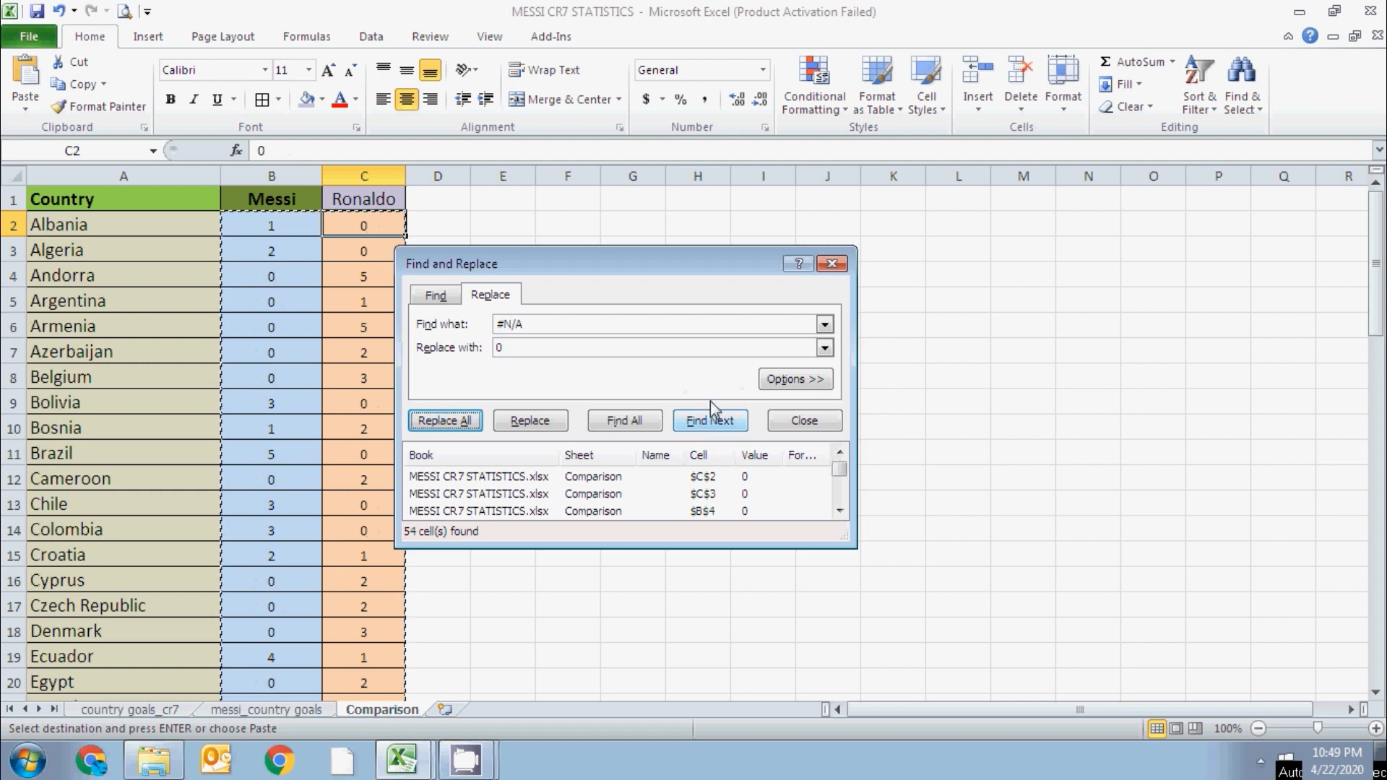
click(832, 263)
click(838, 273)
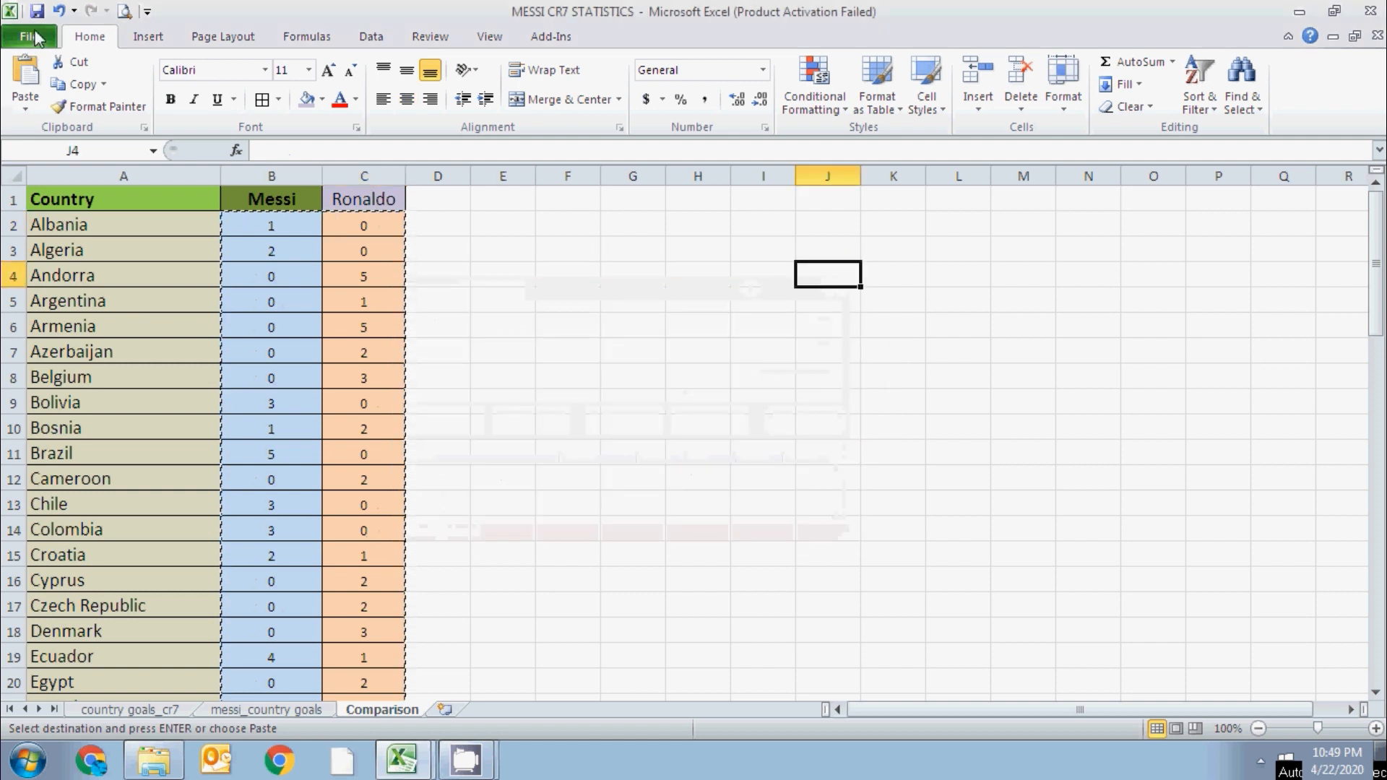
key(Escape)
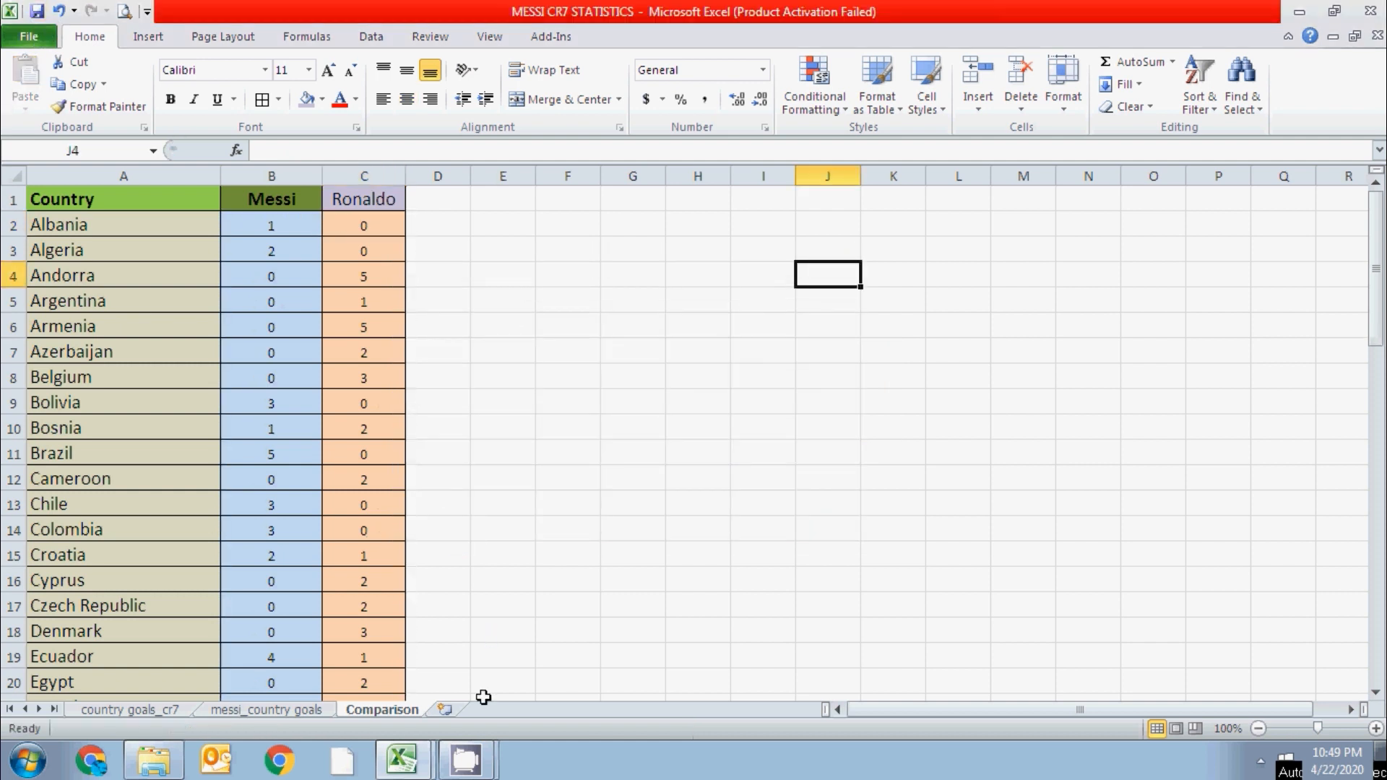
click(471, 762)
click(463, 688)
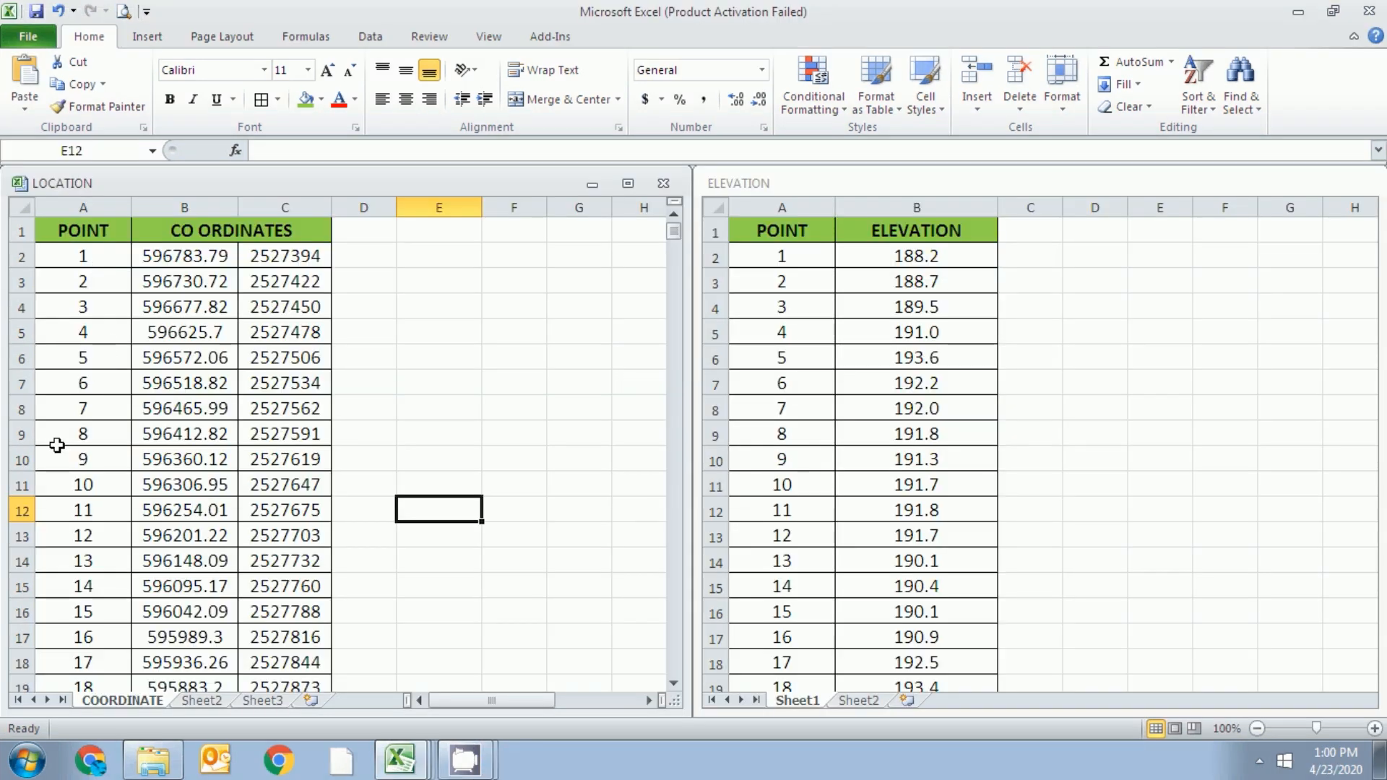
Examine the point lists in the LOCATION and ELEVATION workbooks, including the point numbers around the highlighted elevation rows.
scroll(55, 440, down, 20)
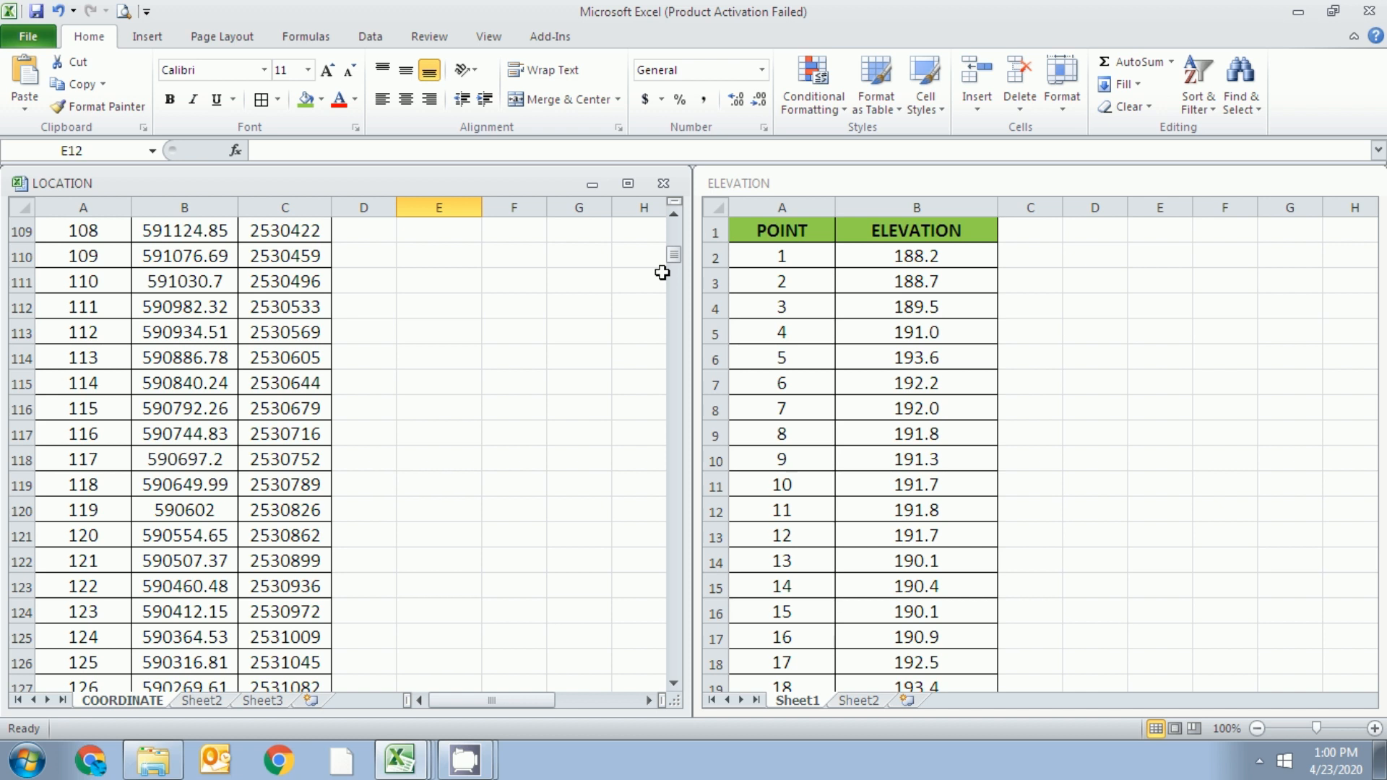
drag(674, 264, 673, 217)
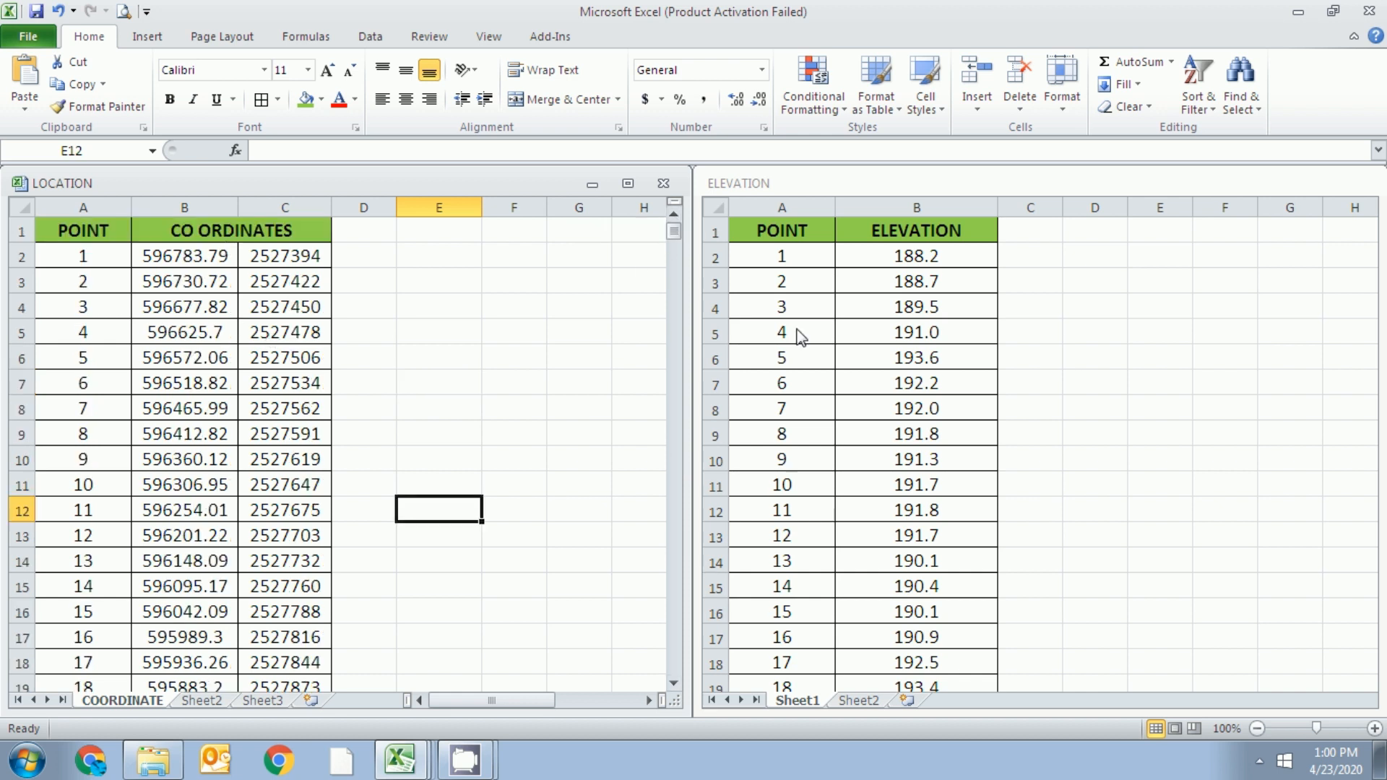
click(1326, 371)
drag(1370, 242, 1378, 248)
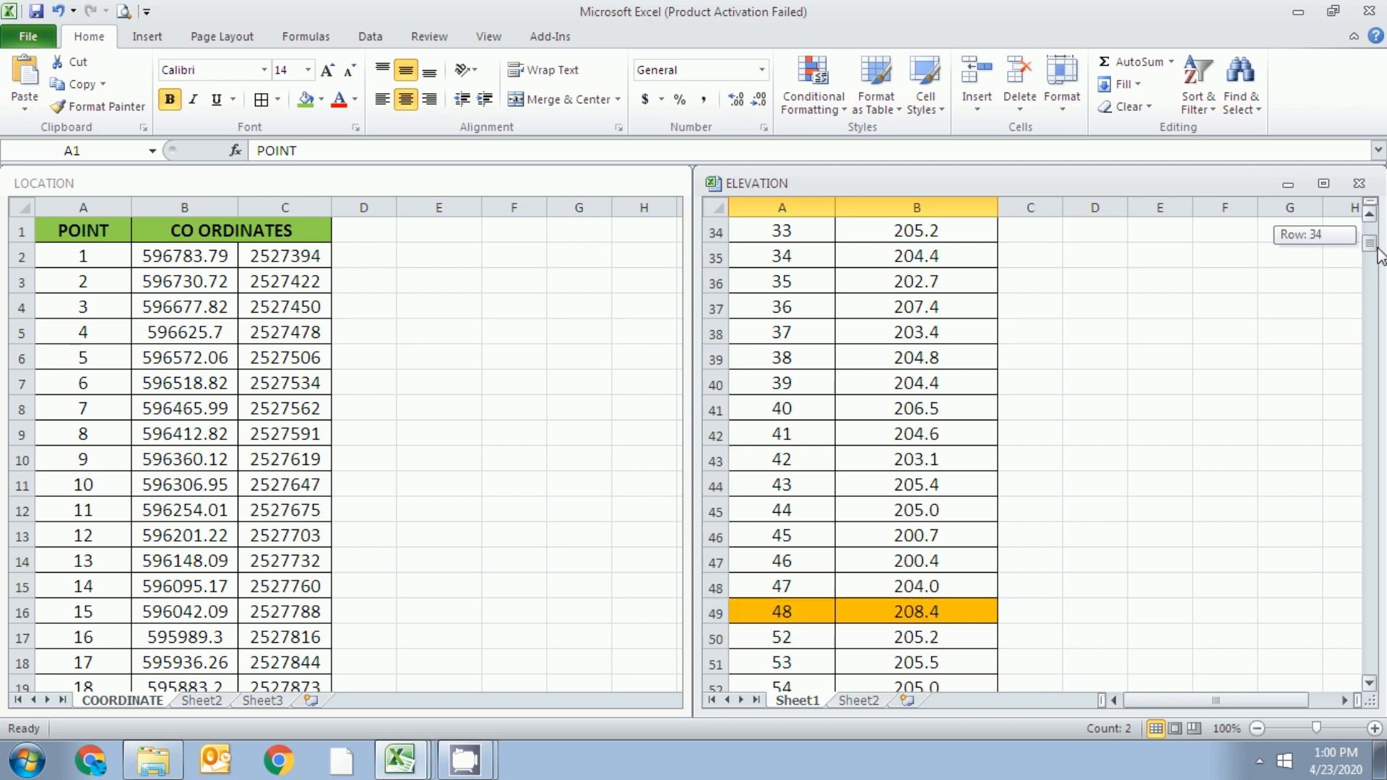
drag(1378, 254, 1380, 268)
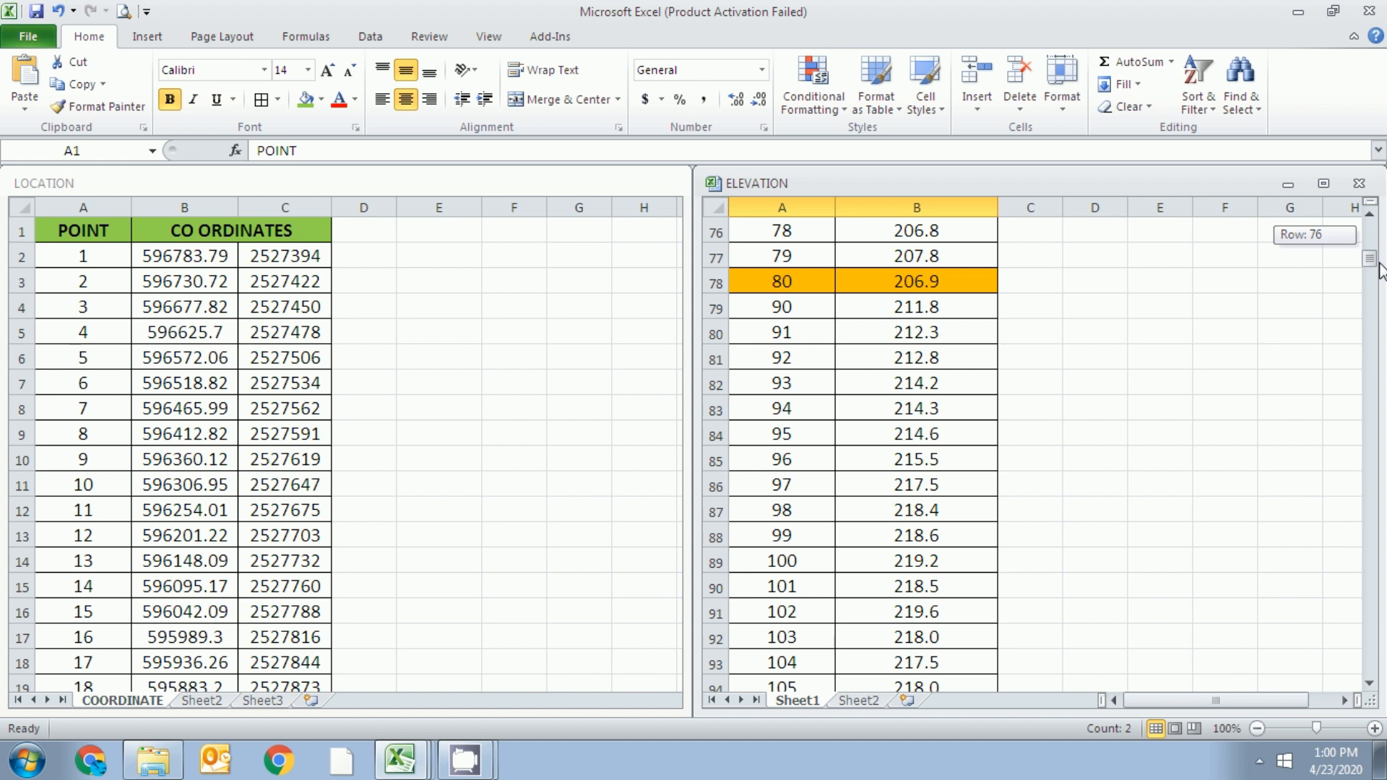
drag(1381, 269, 1376, 217)
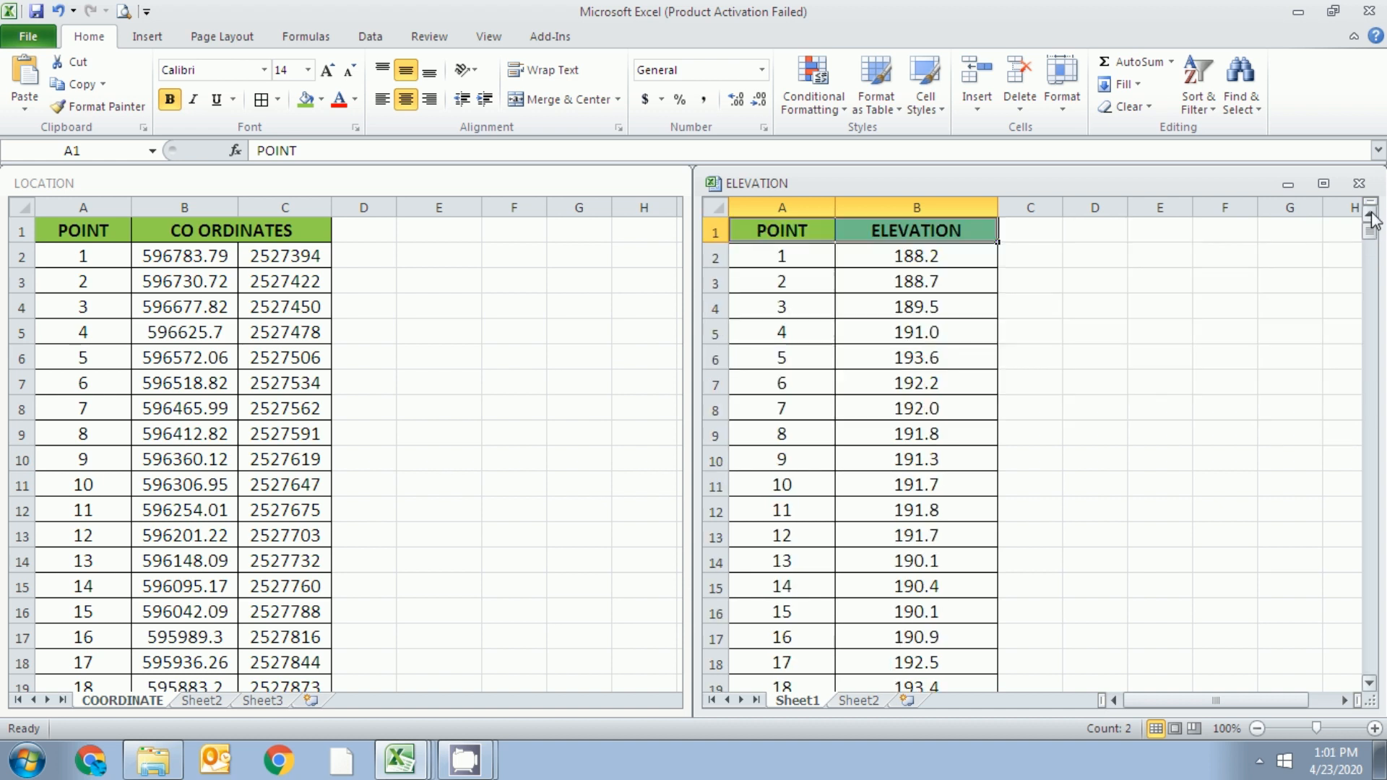
Enter =VLOOKUP(A2,[ELEVATION.xlsx]Sheet1!$A:$B,2,FALSE) in D2 of the LOCATION workbook to look up the first point's elevation.
click(394, 277)
click(365, 257)
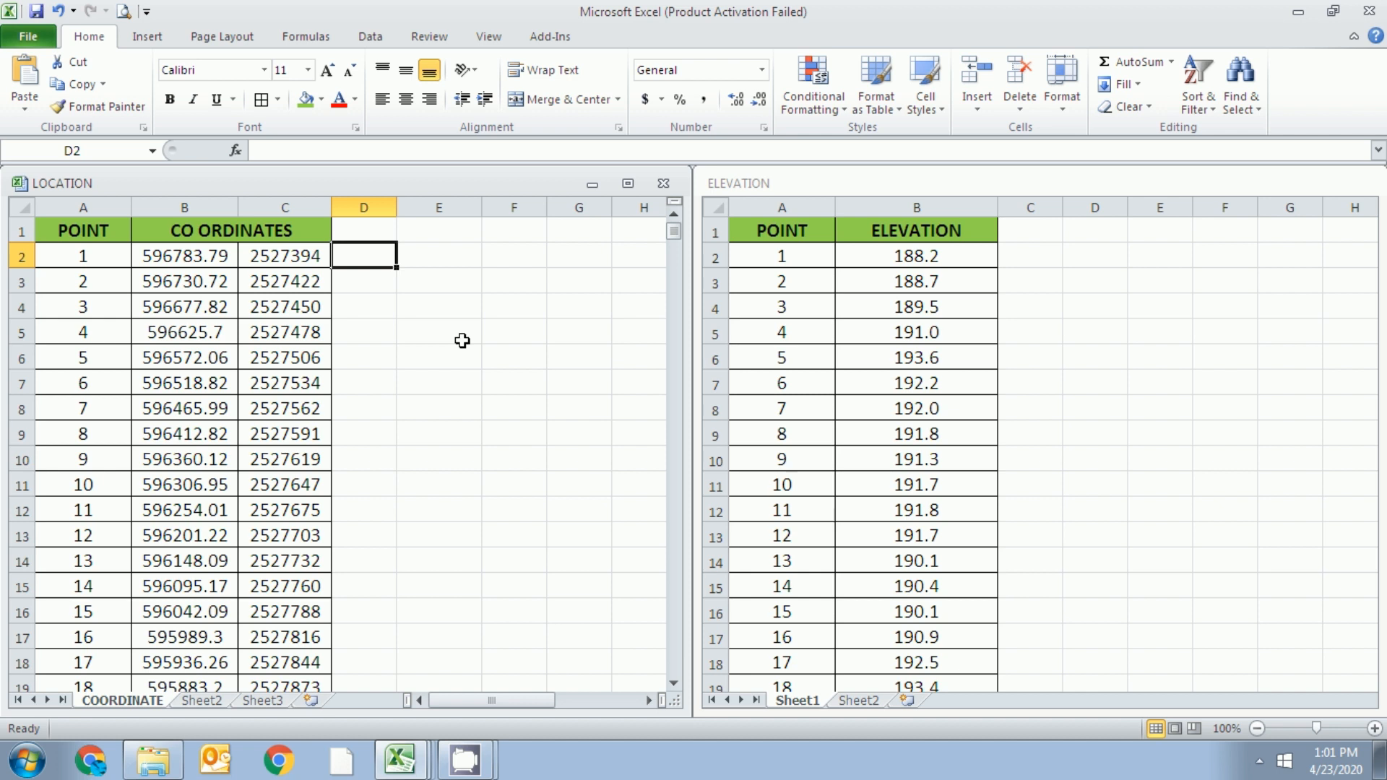
text(=)
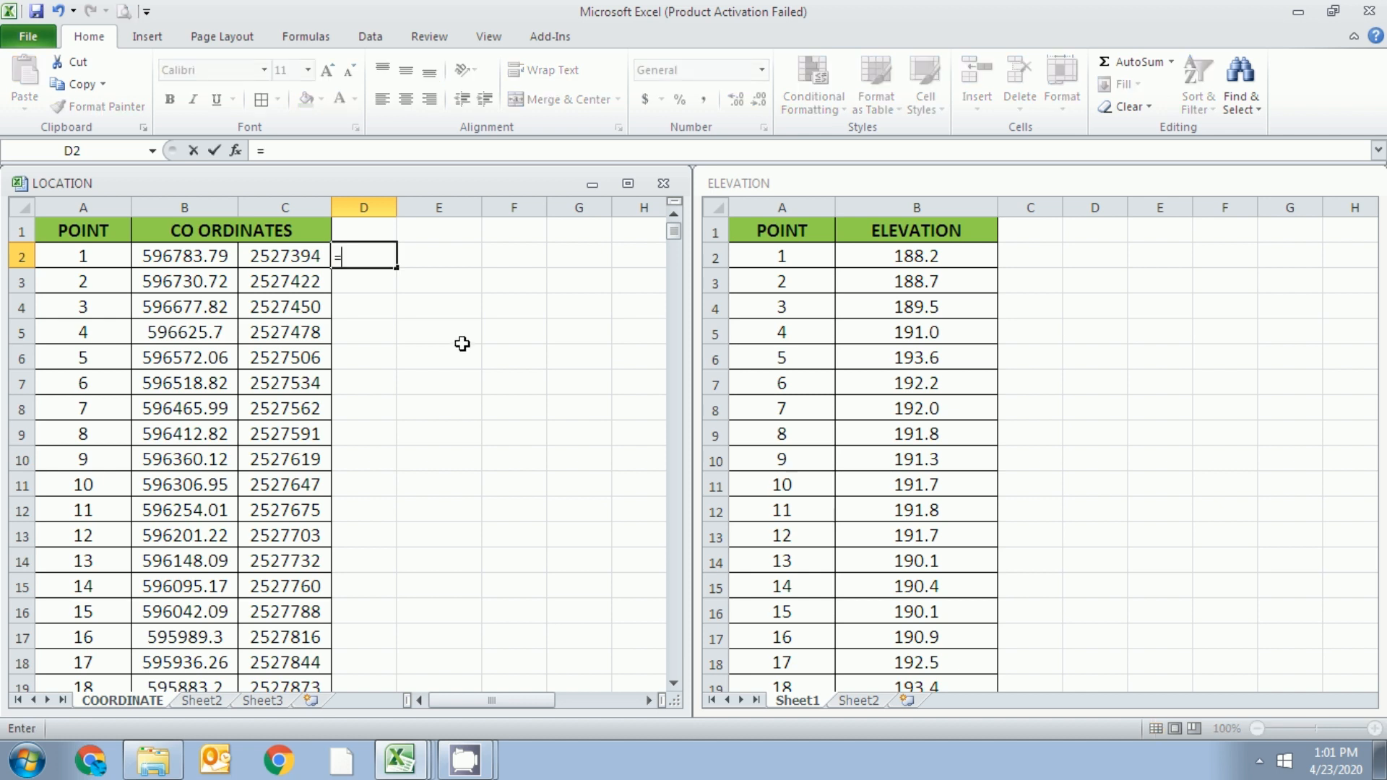
text(VLOOK)
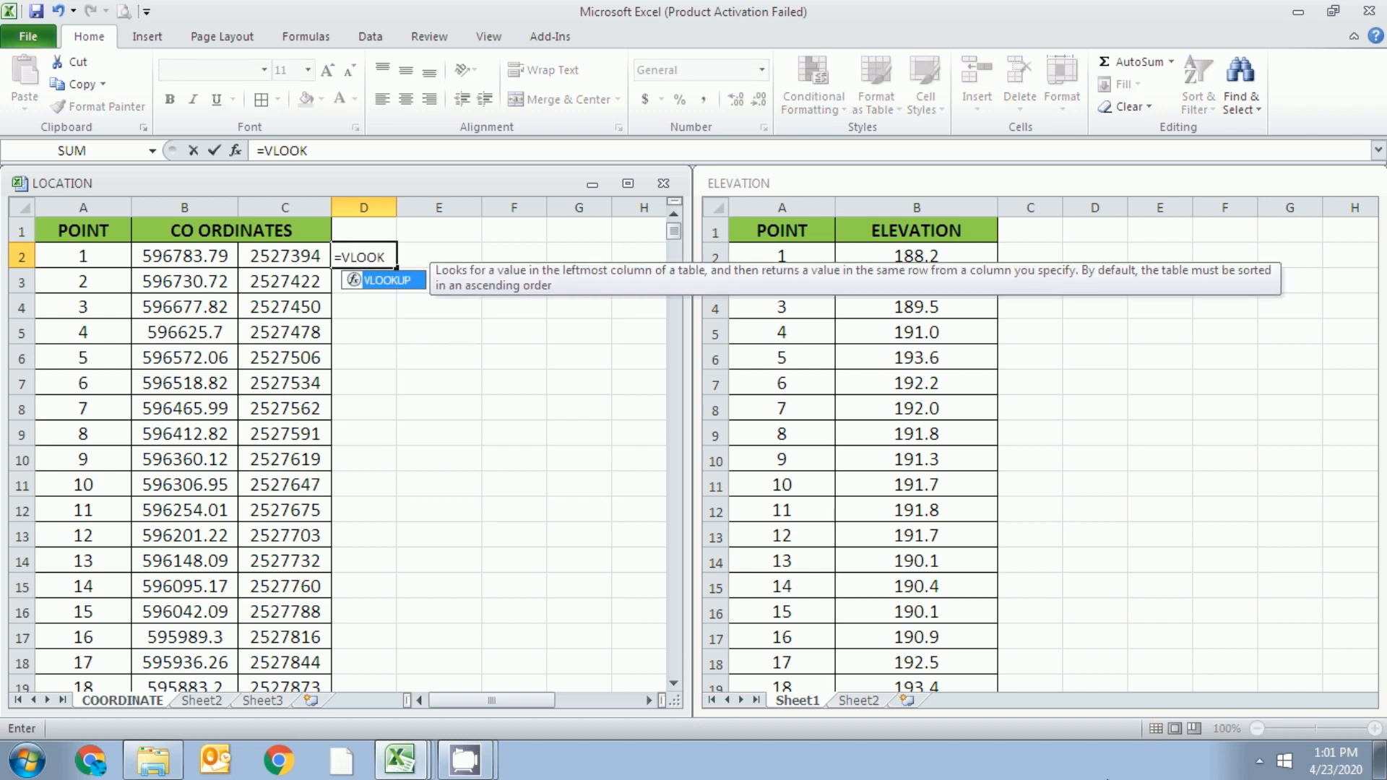
double_click(387, 280)
click(83, 256)
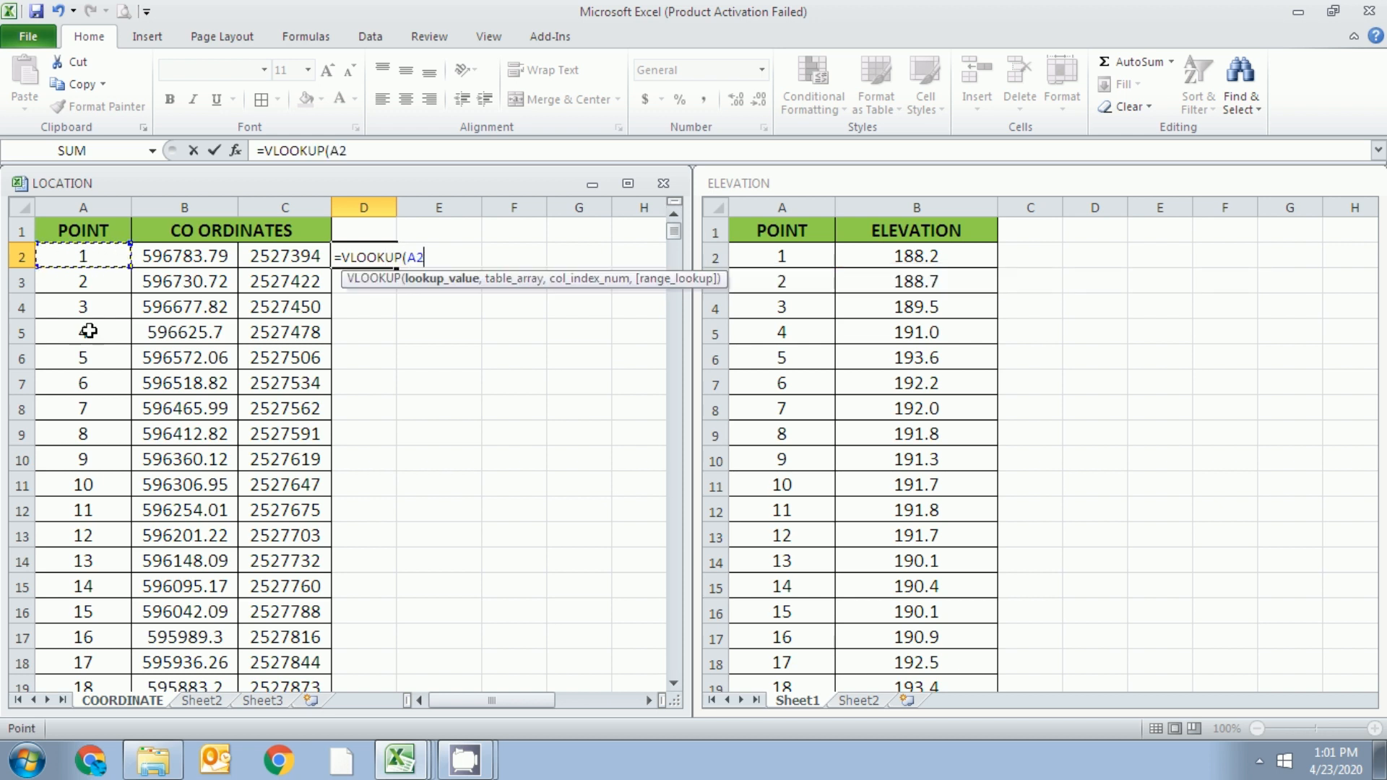
text(,)
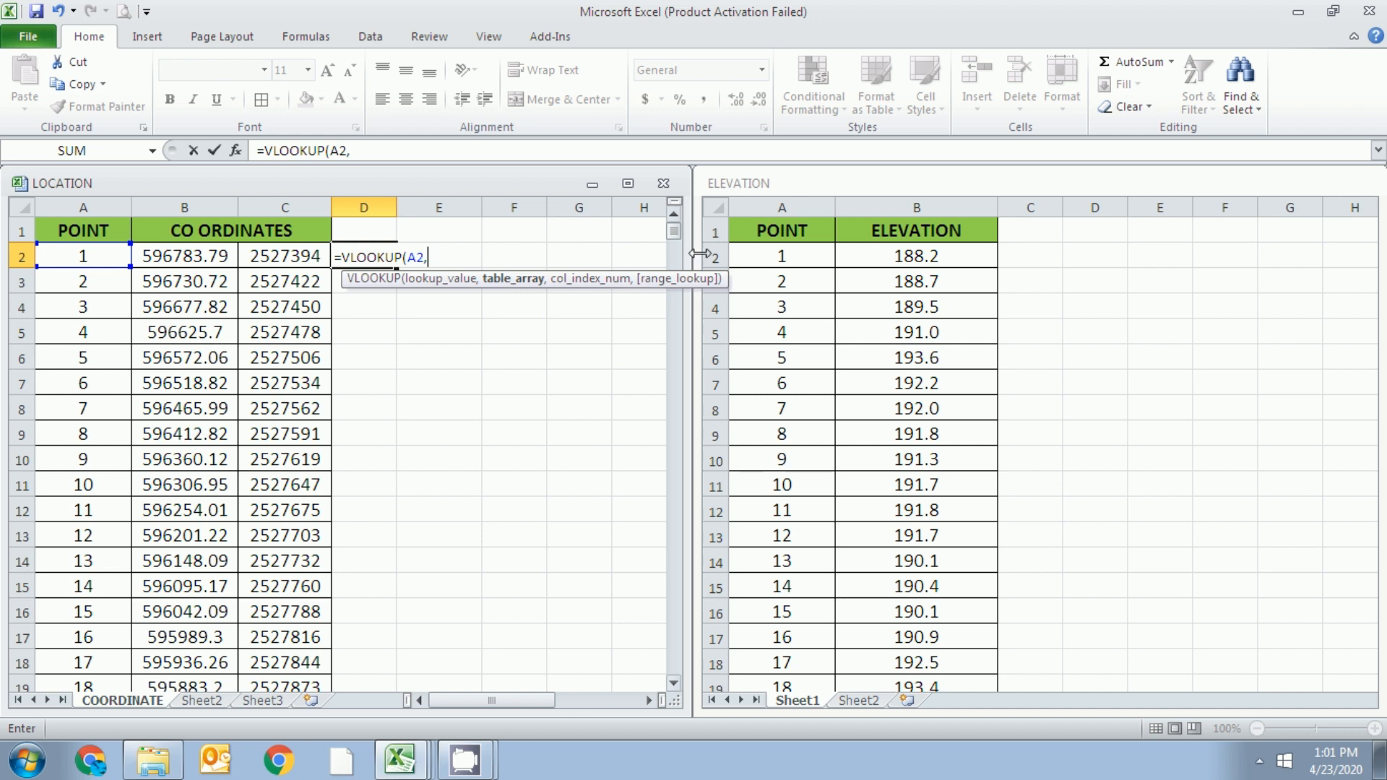
click(783, 188)
drag(784, 195, 893, 202)
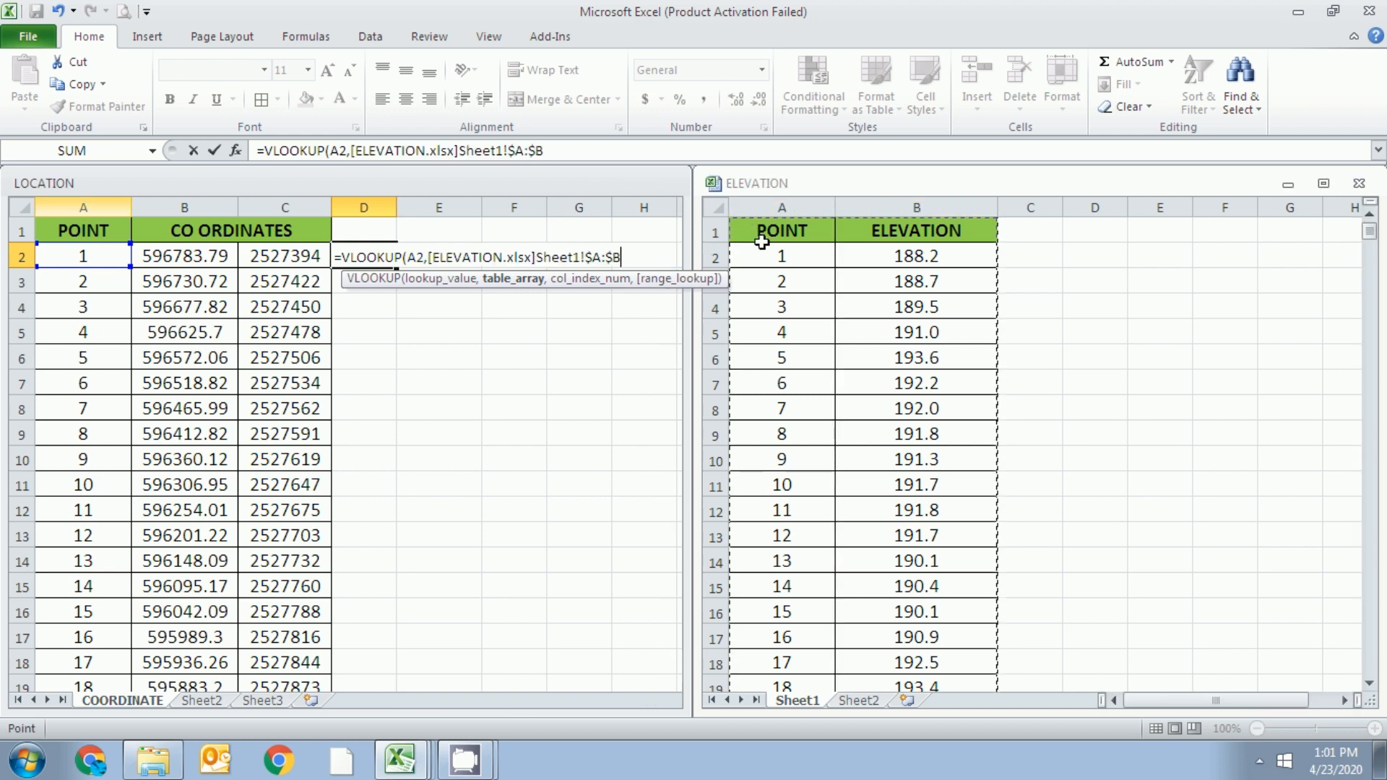
text(,2,)
text(FALSE))
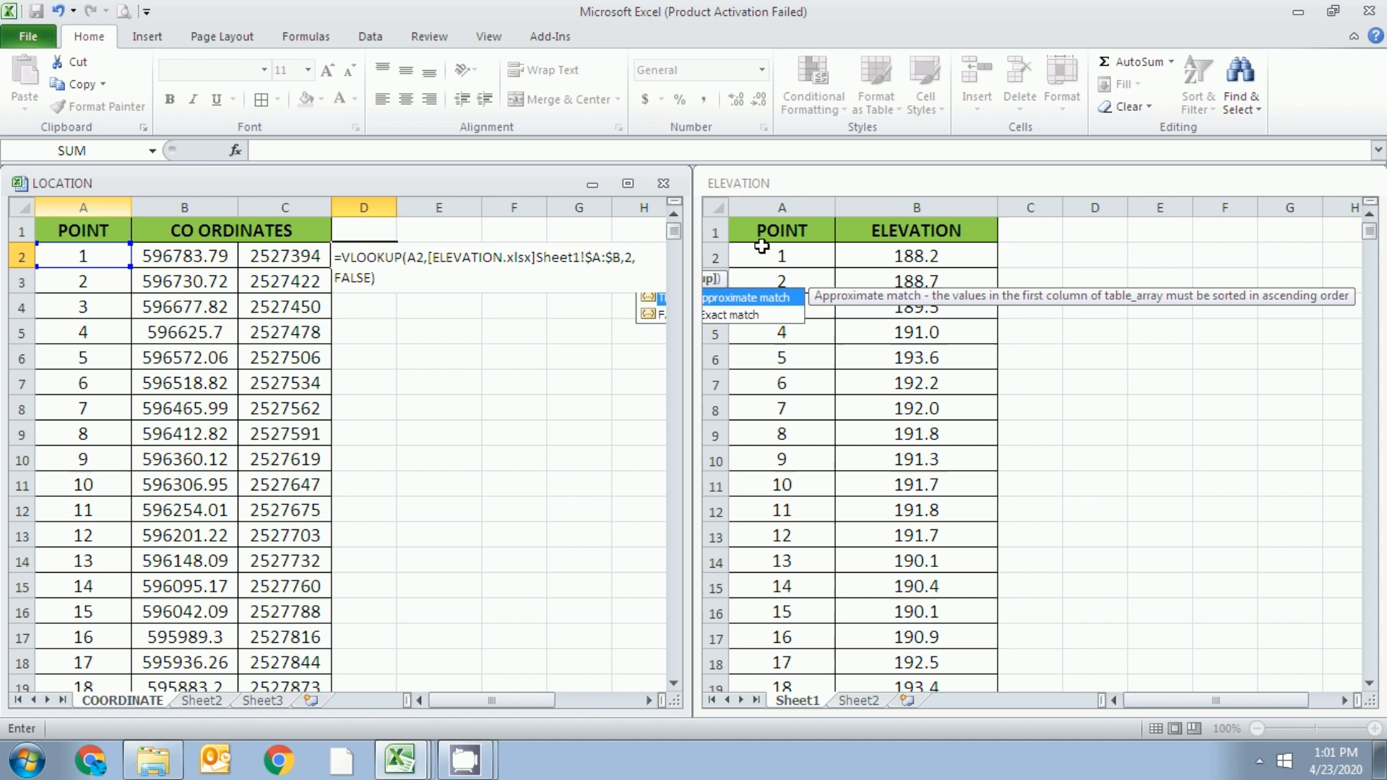
key(Return)
key(Down)
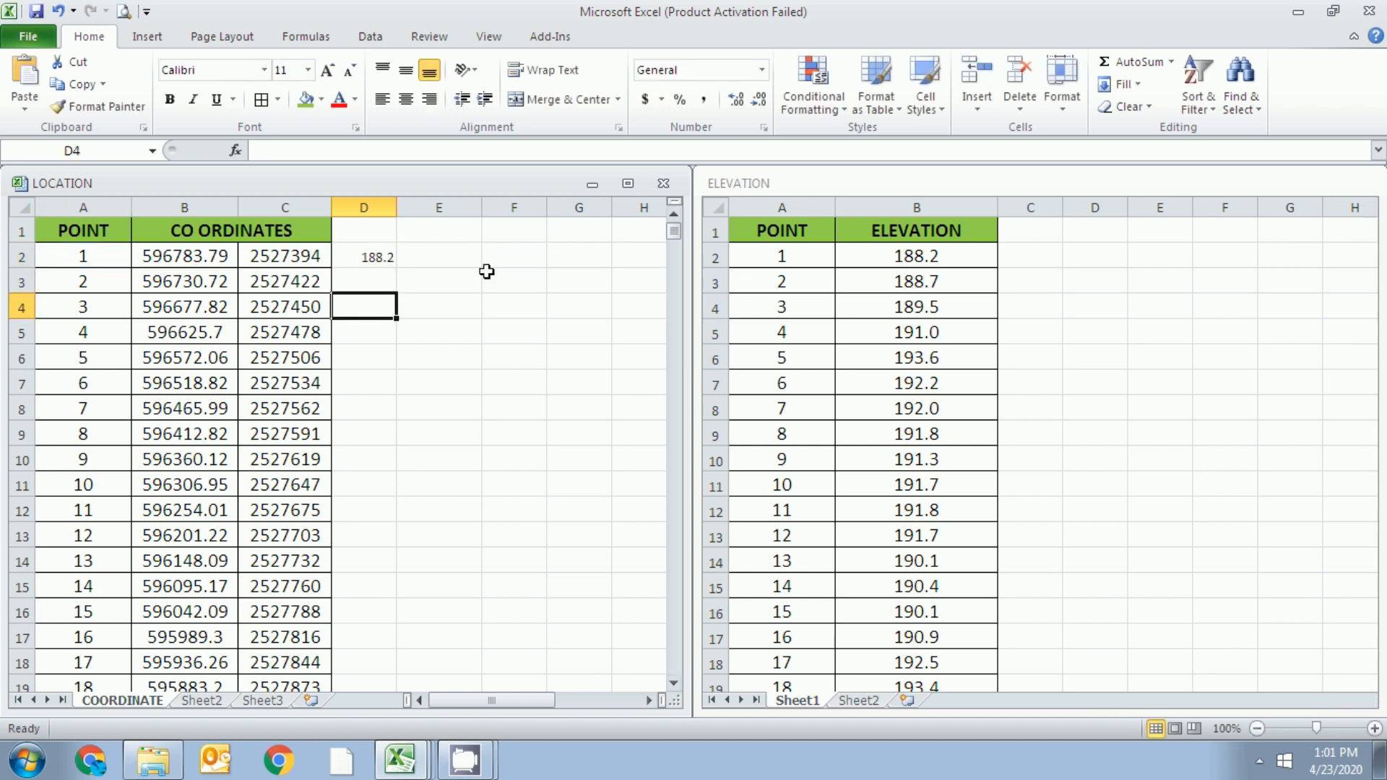
Fill the lookup formula from D2 down the LOCATION point list and paste the filled range over itself as plain values.
click(374, 263)
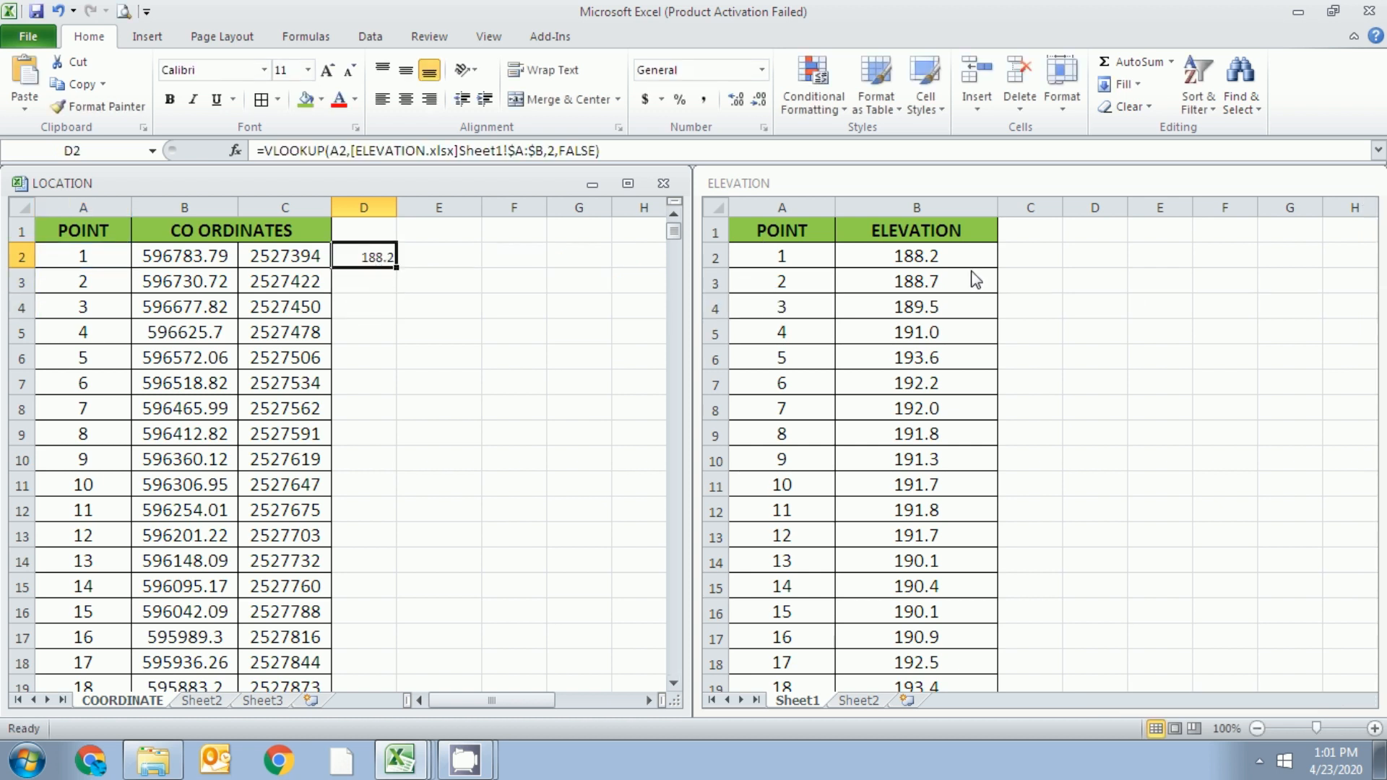
double_click(396, 267)
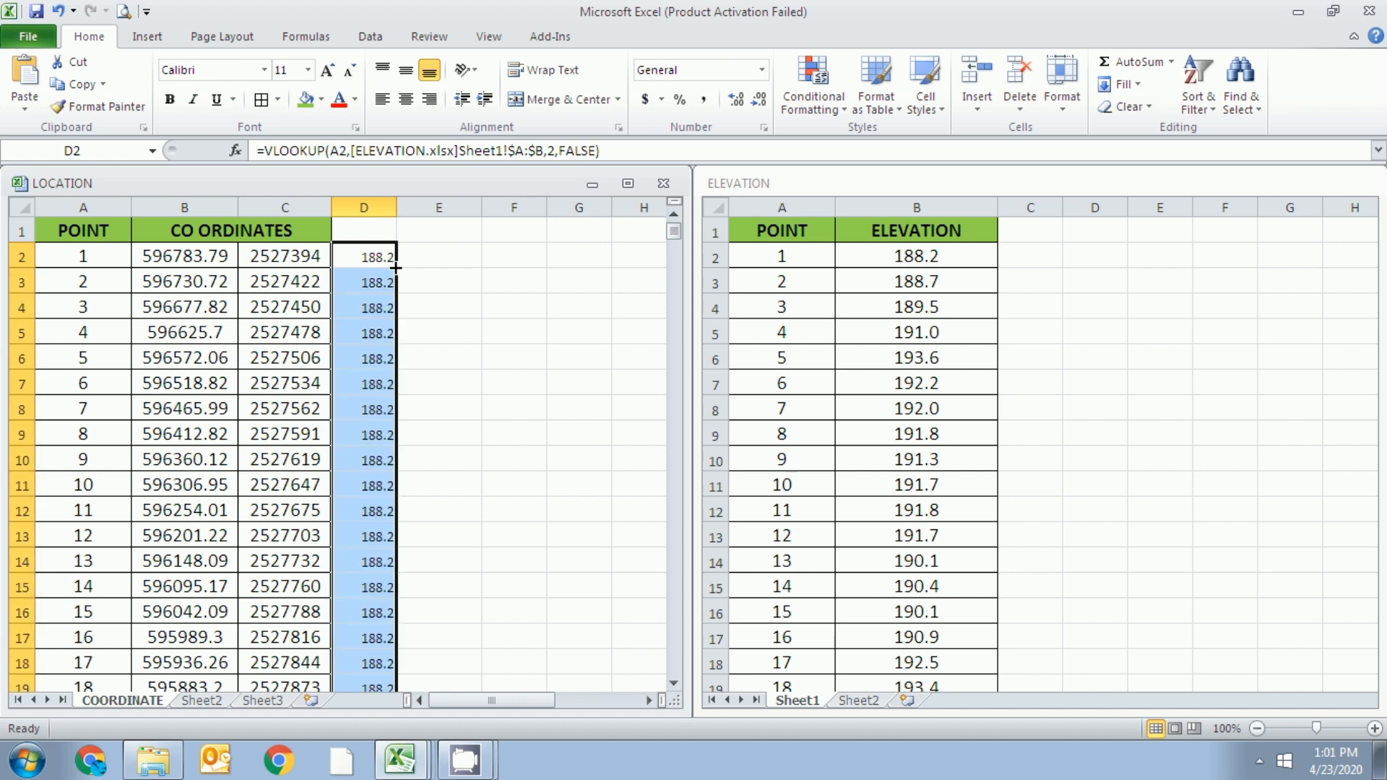
right_click(374, 267)
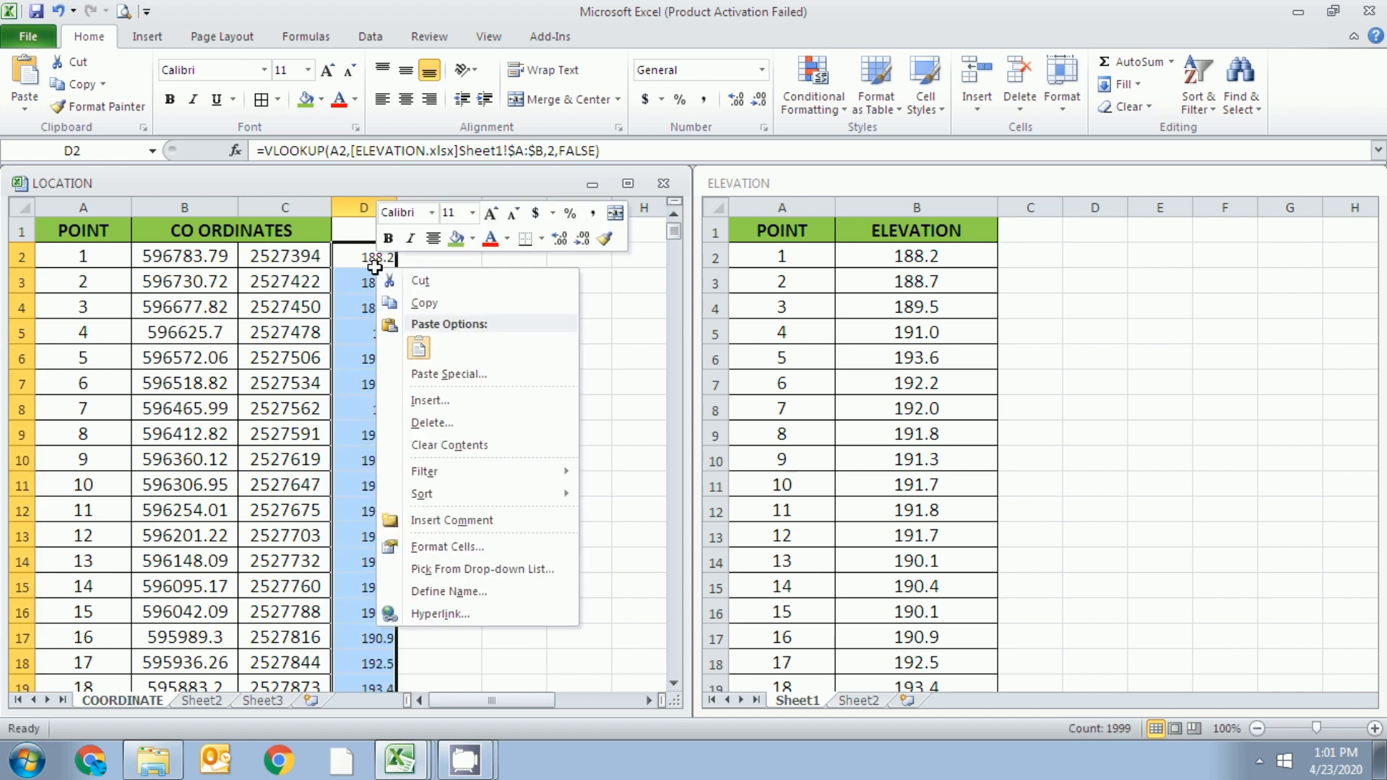
click(394, 302)
click(380, 252)
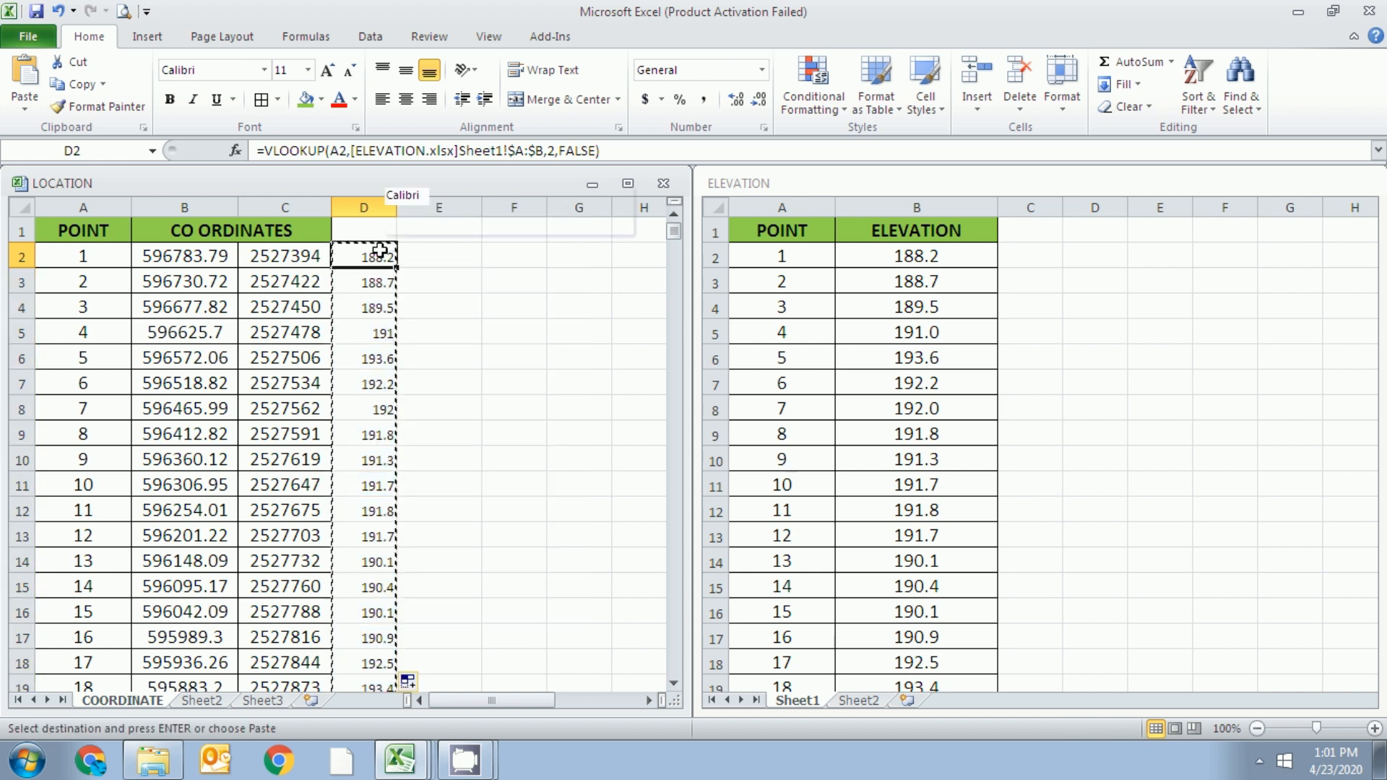
right_click(382, 254)
click(455, 332)
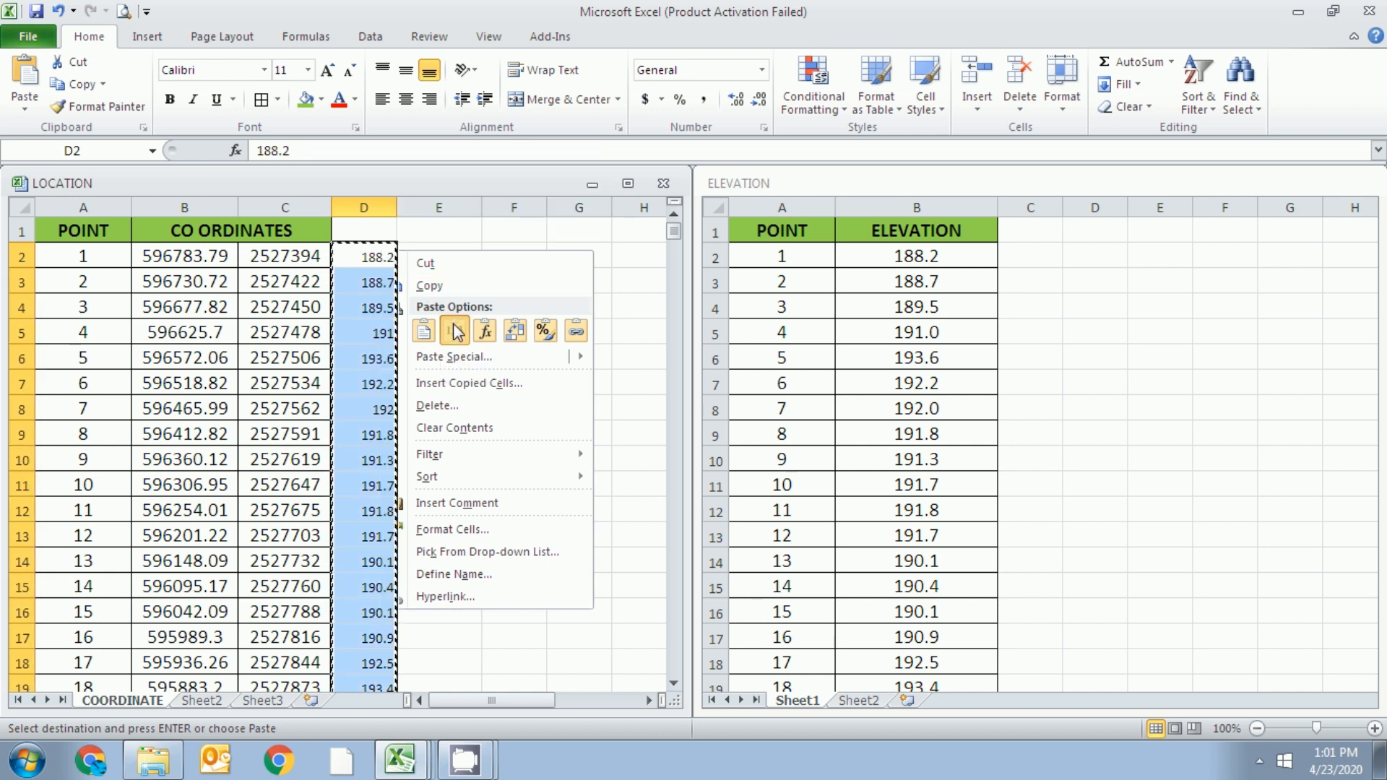
Centre the looked-up elevations in column D of the LOCATION workbook and format them to one decimal place.
click(407, 101)
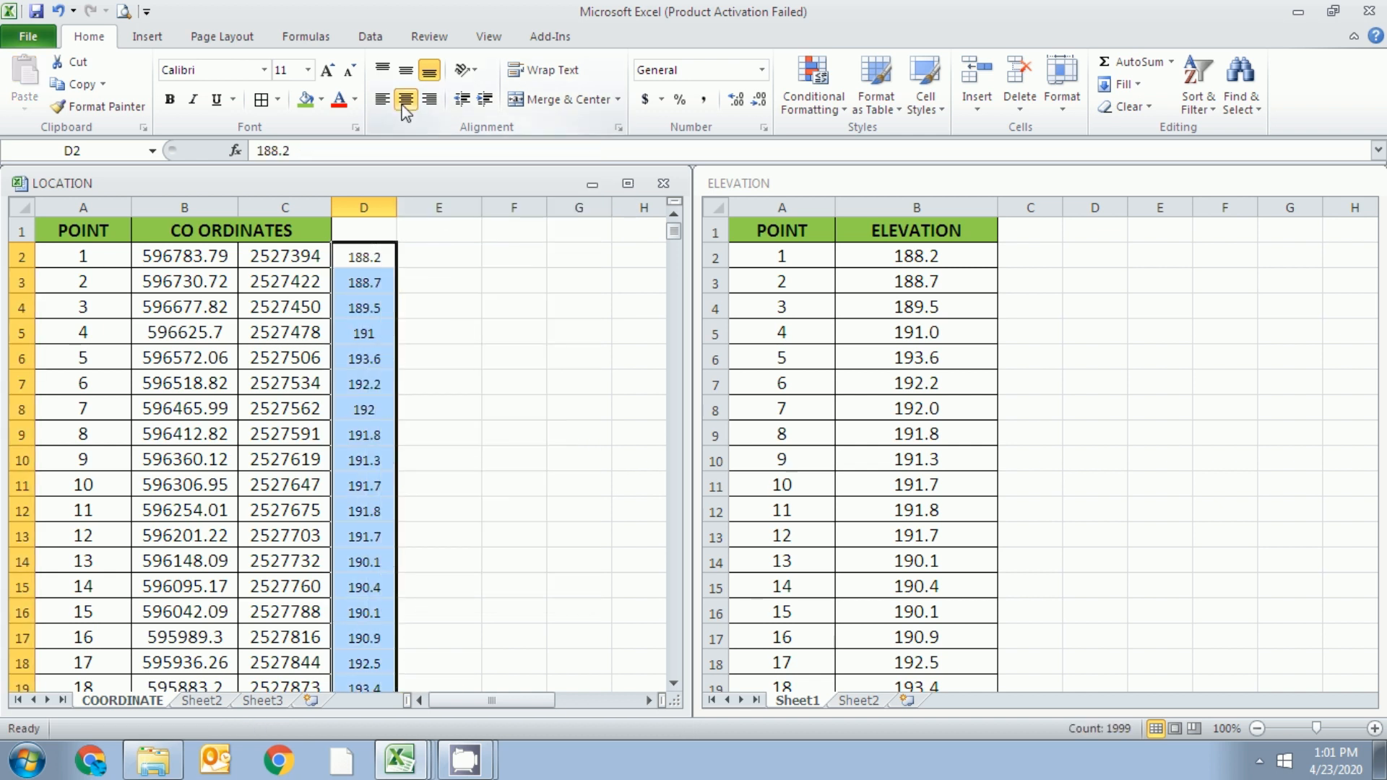
click(737, 99)
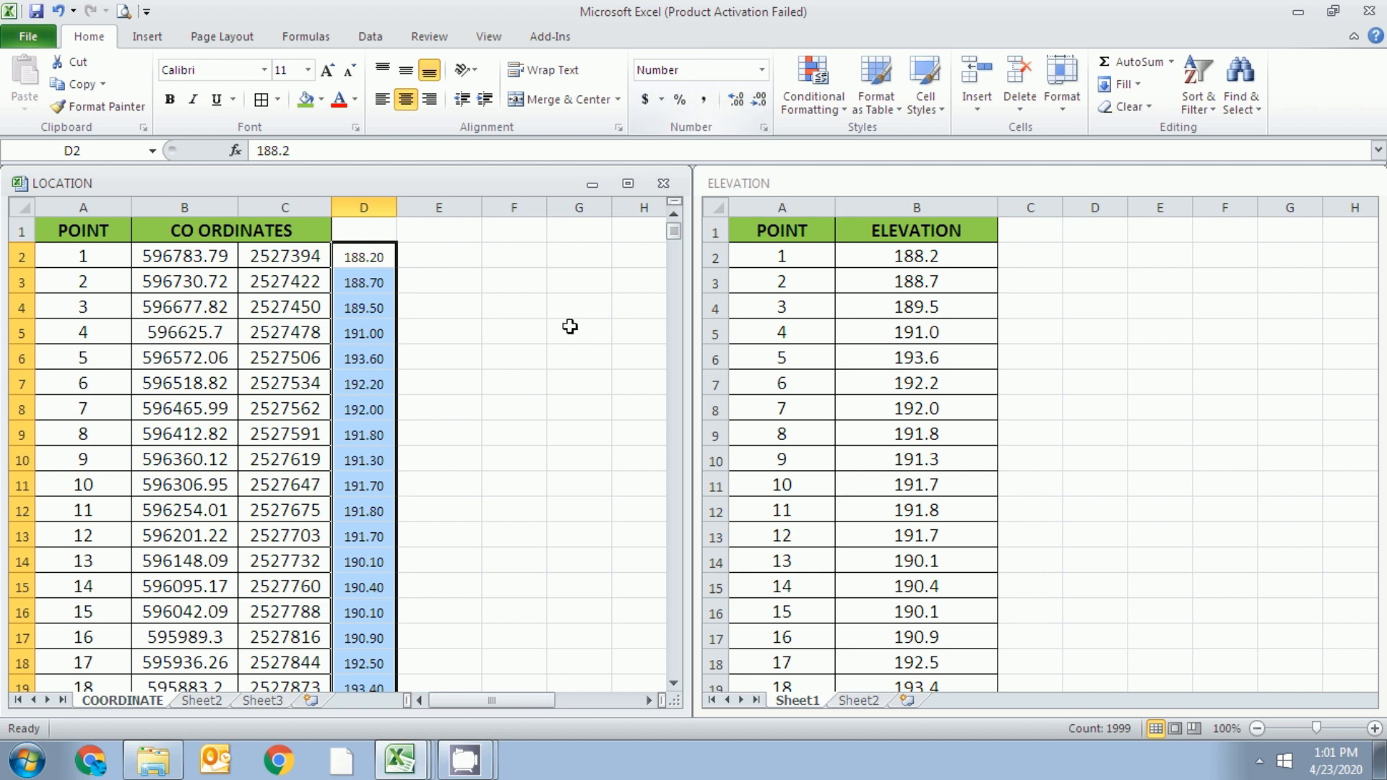
click(760, 102)
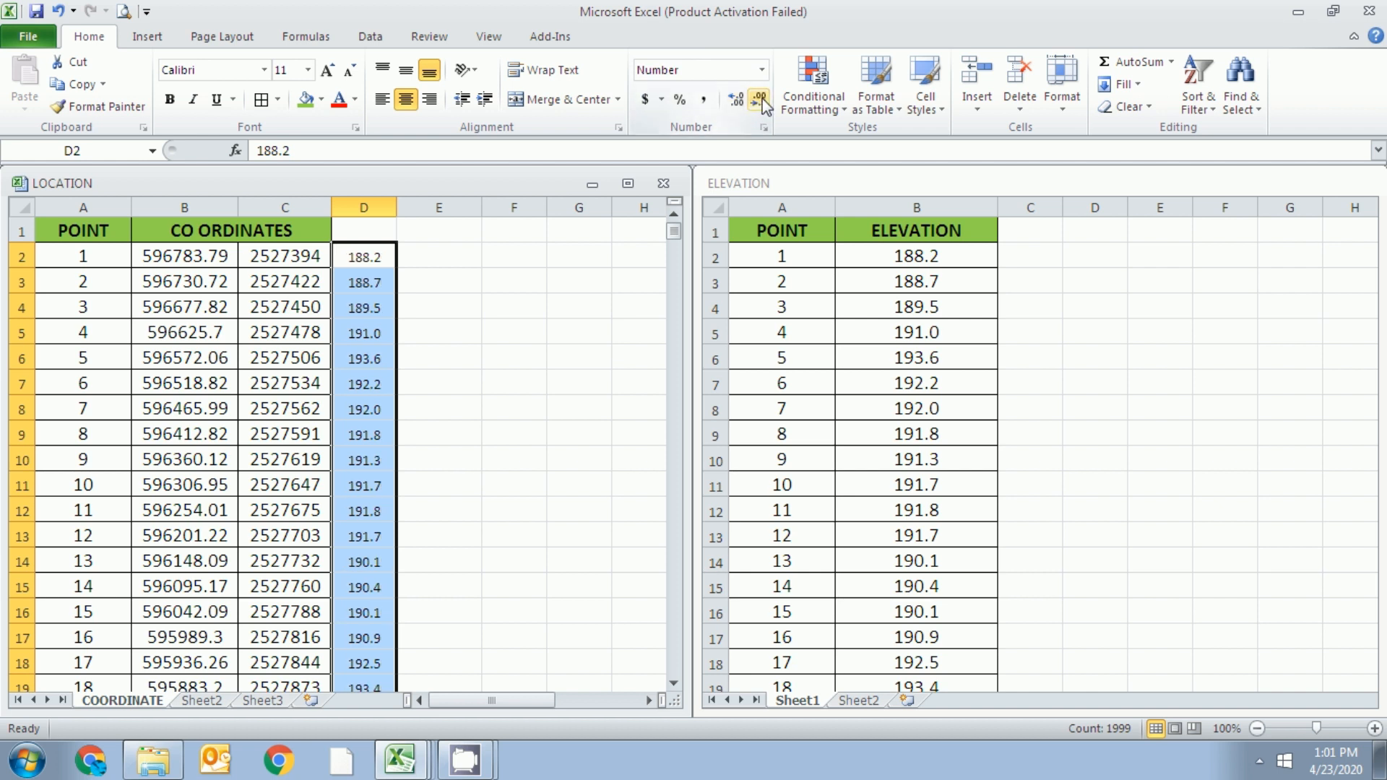
click(513, 417)
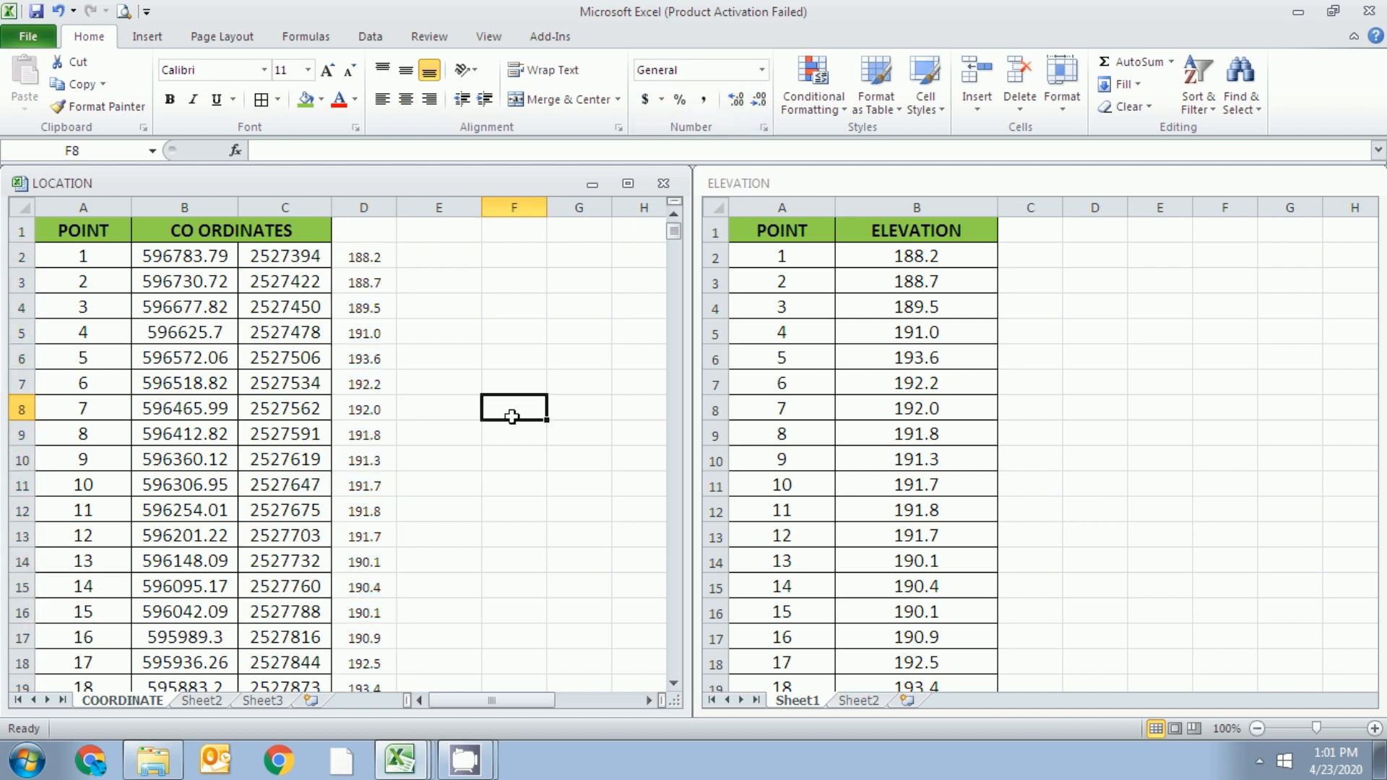
Compare the looked-up elevations in the LOCATION workbook with the matching points in the ELEVATION workbook, including point 212.
click(912, 575)
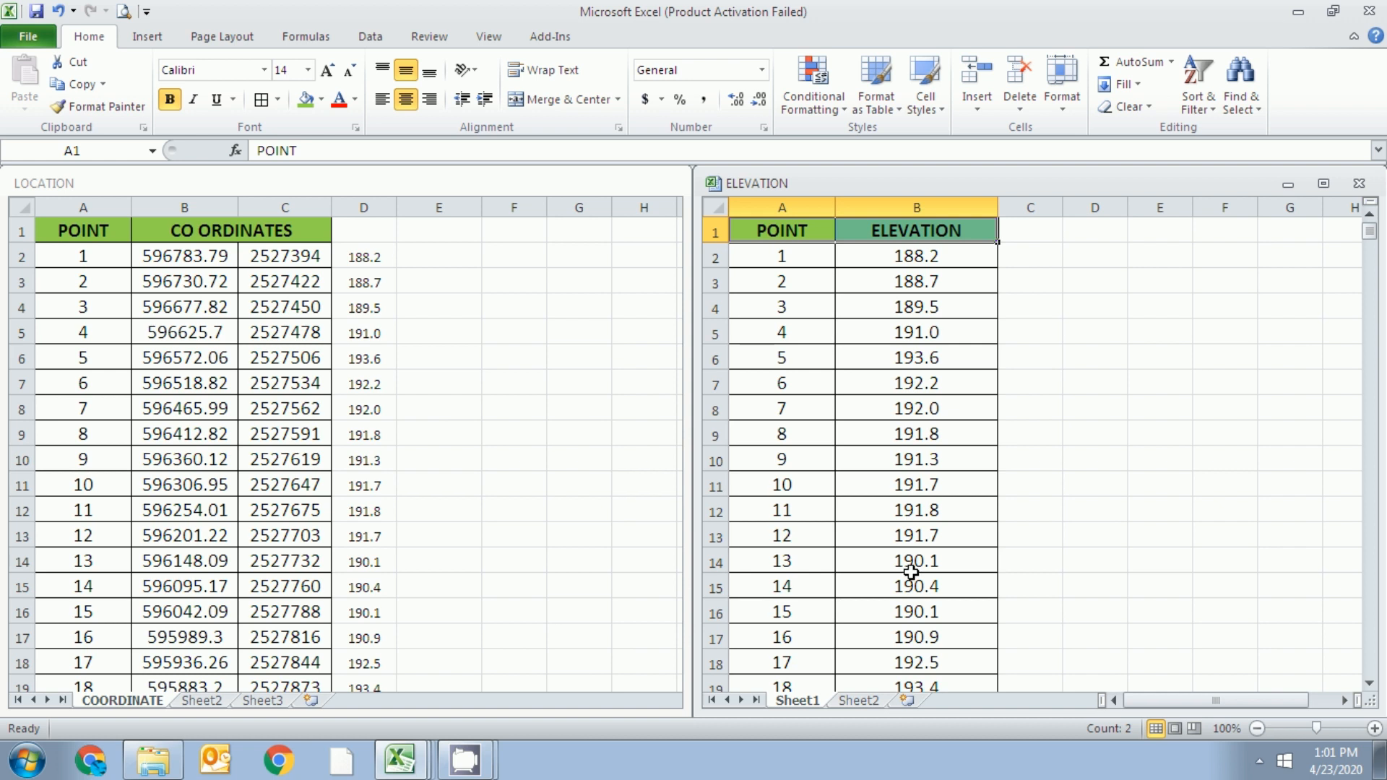
click(475, 553)
scroll(475, 554, down, 20)
scroll(475, 553, down, 15)
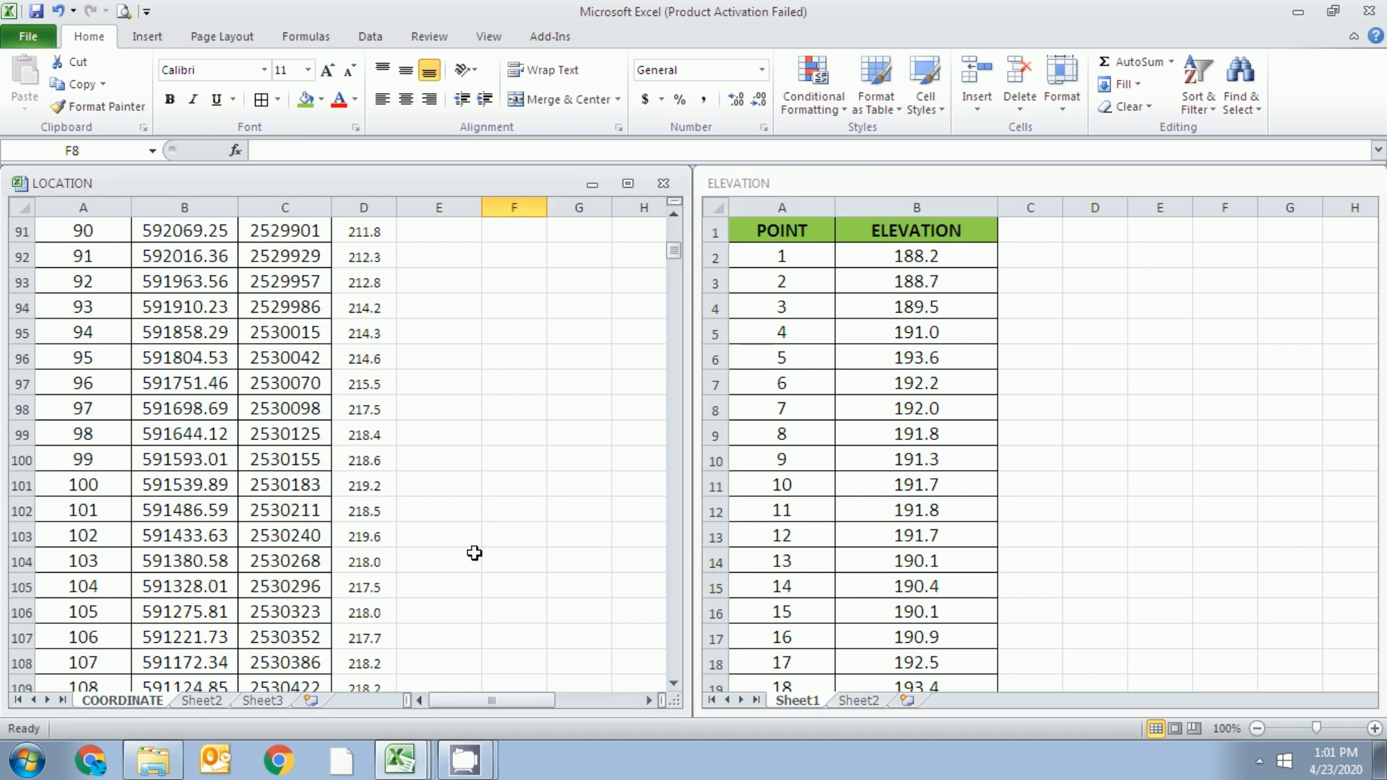
click(843, 595)
scroll(845, 594, down, 17)
scroll(848, 594, down, 14)
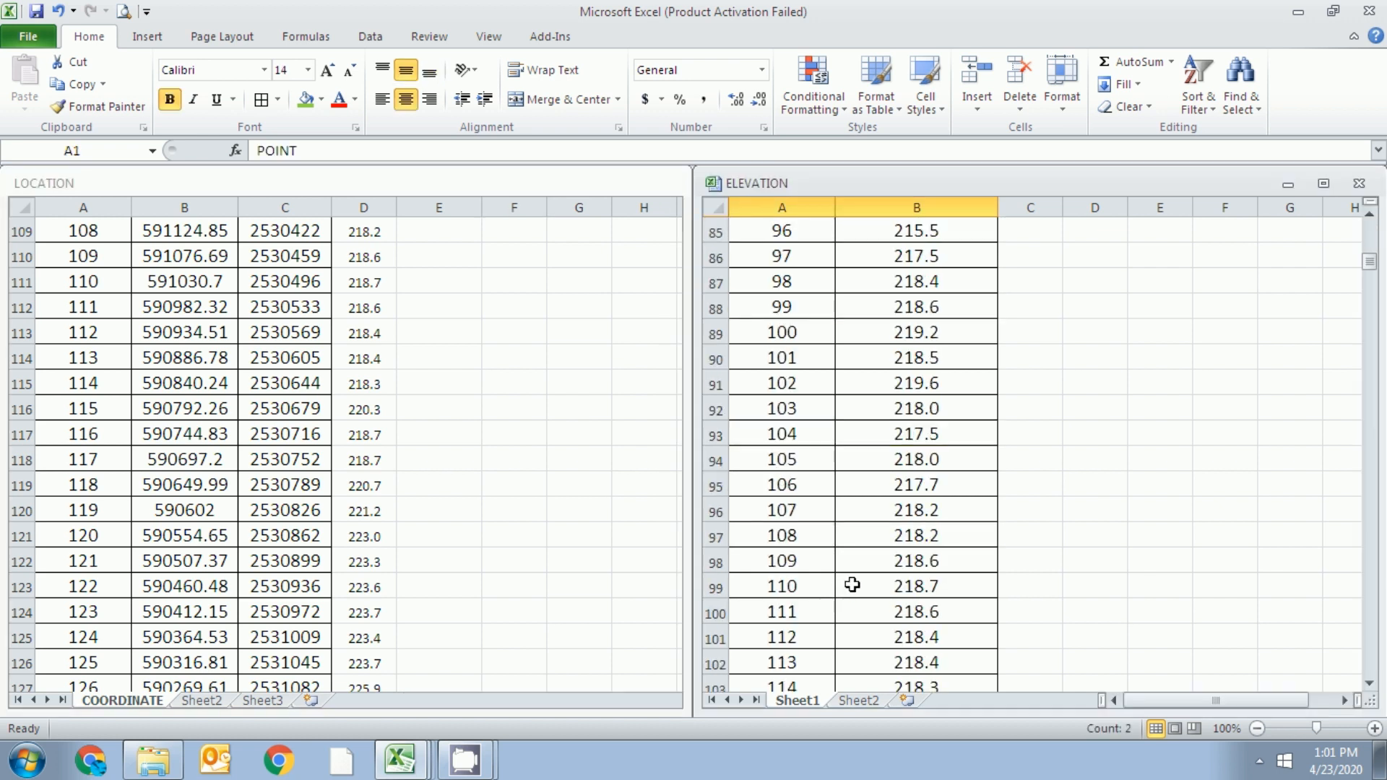
click(854, 608)
scroll(918, 618, down, 17)
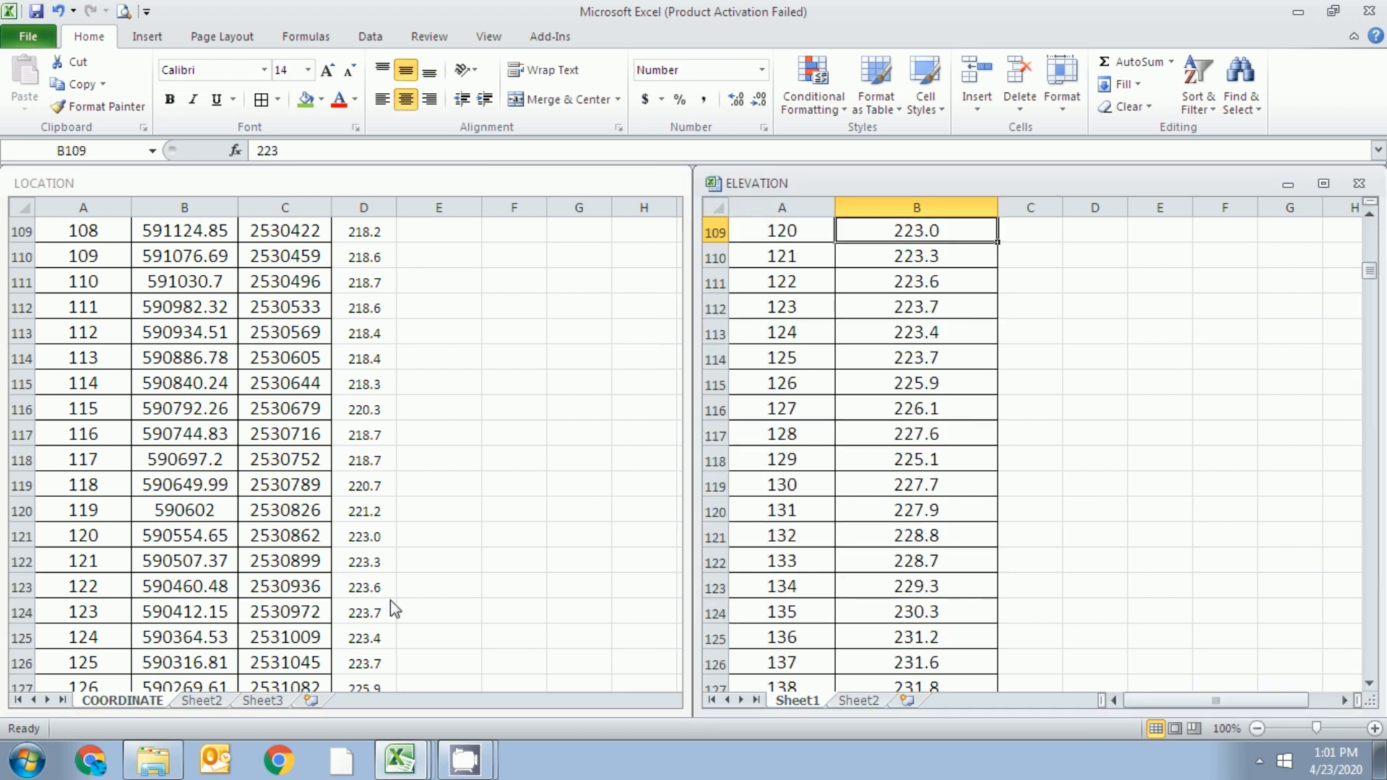
scroll(919, 618, down, 12)
click(806, 564)
drag(807, 563, 867, 562)
click(287, 575)
scroll(289, 576, down, 20)
scroll(291, 576, down, 13)
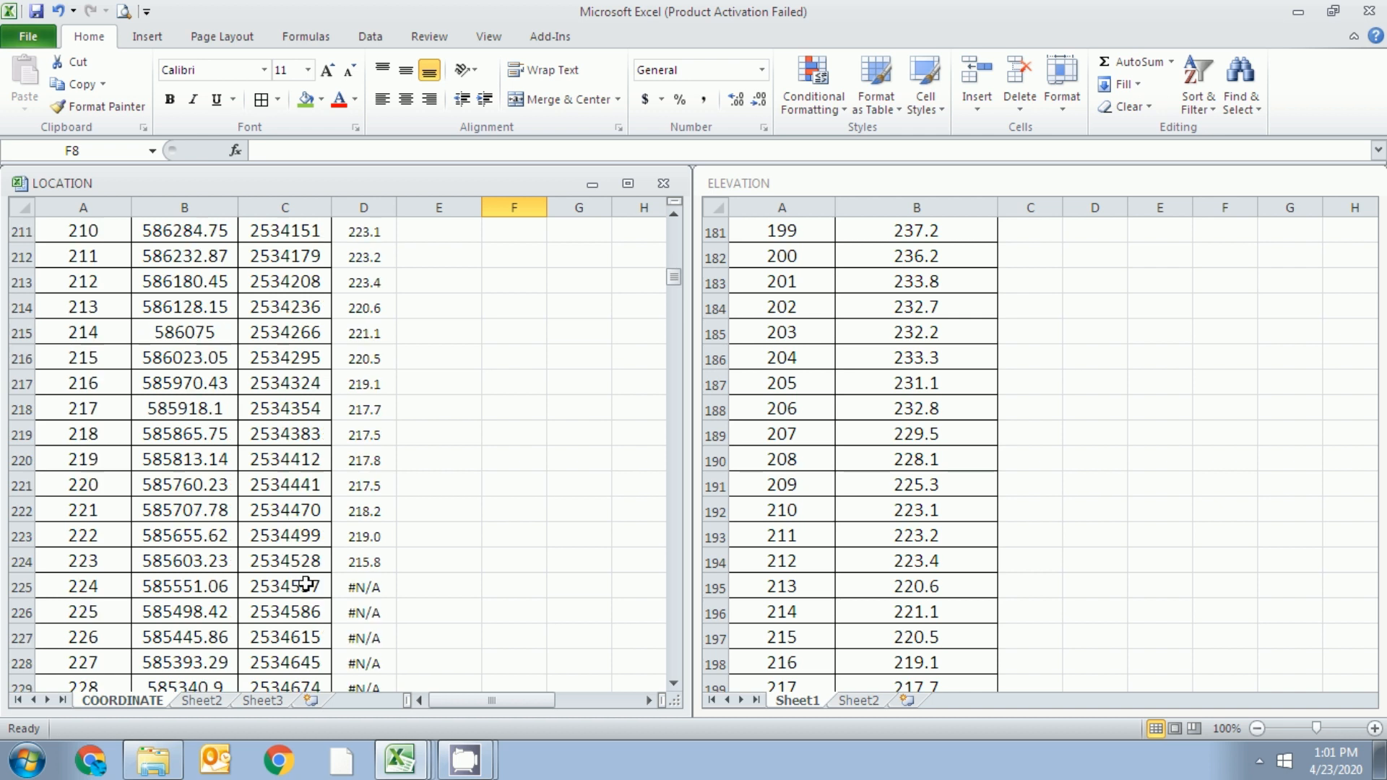
click(381, 286)
Check the #N/A entries for points 186 to 192 in LOCATION against the point numbers around the highlighted row in ELEVATION.
scroll(564, 445, up, 13)
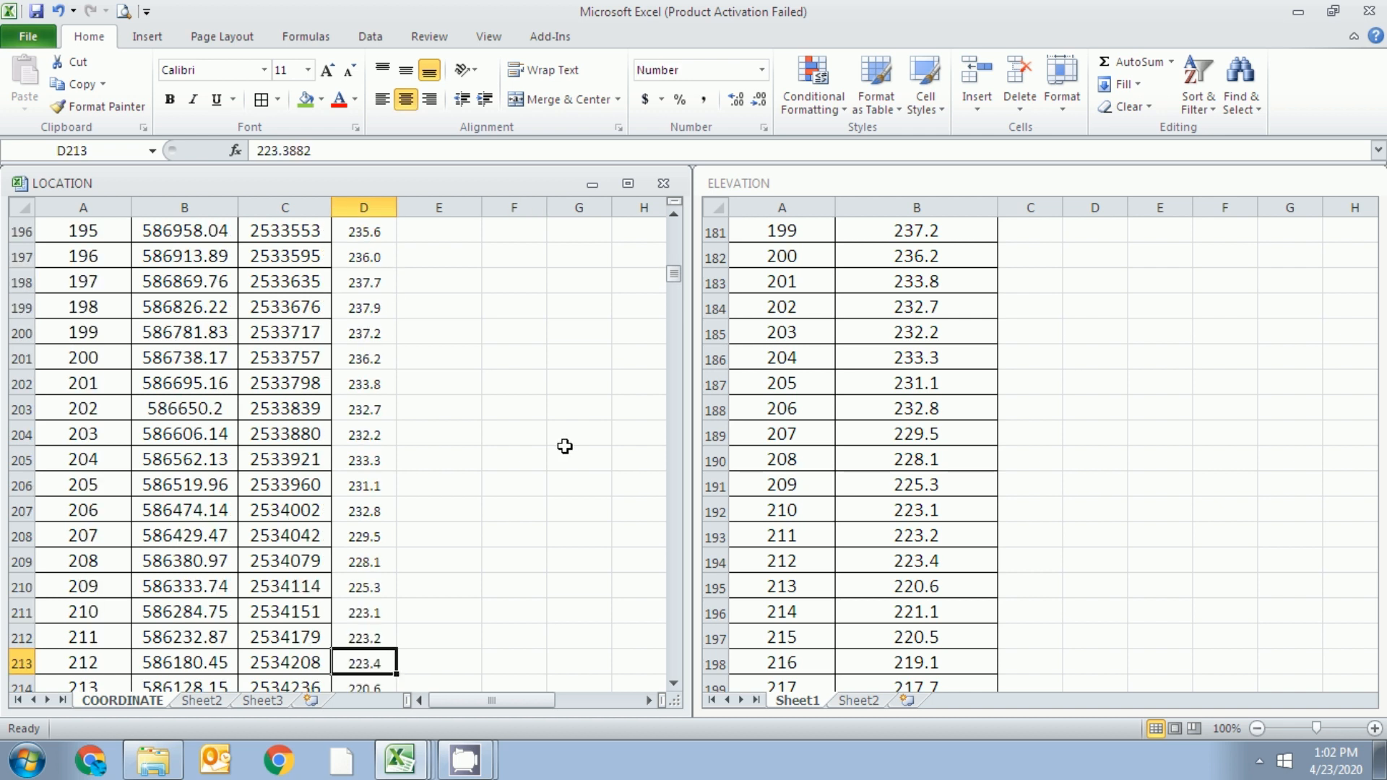
scroll(567, 446, down, 4)
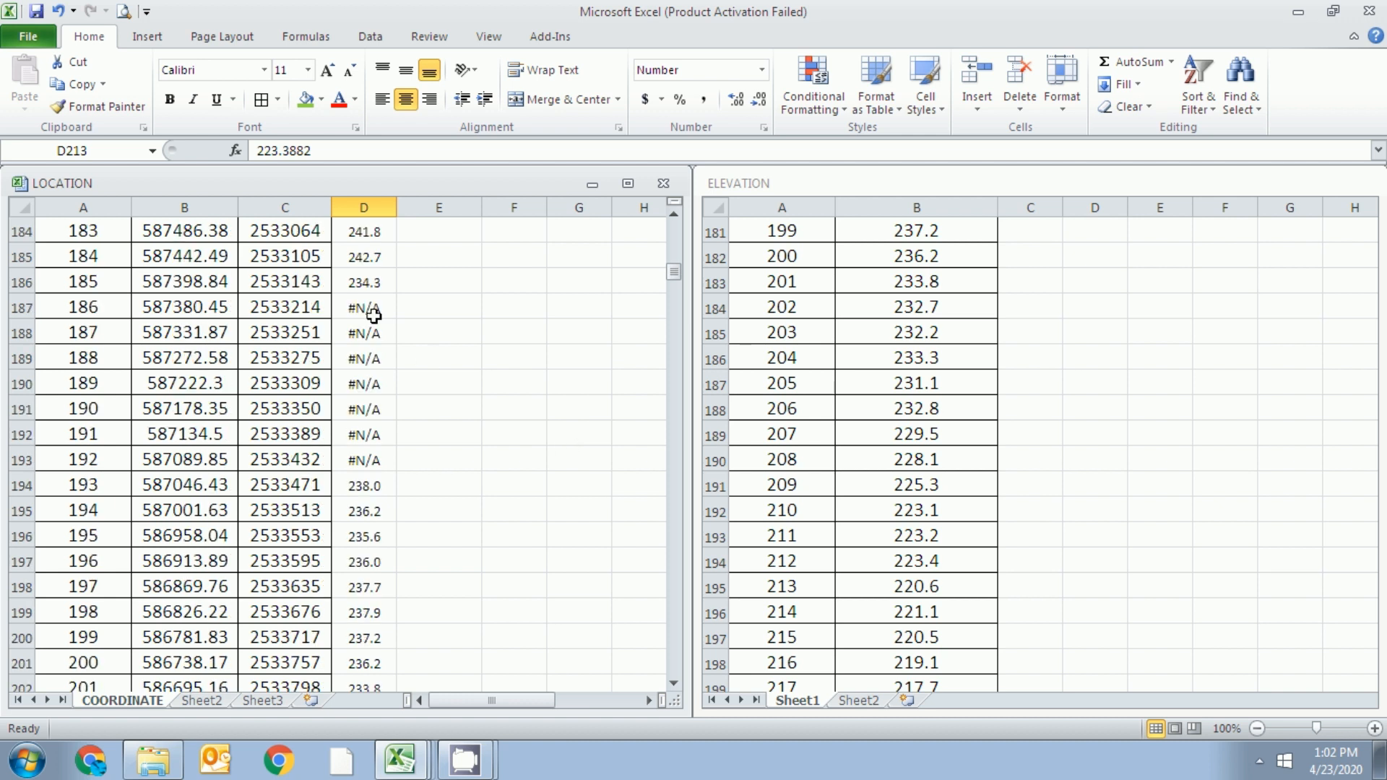
click(374, 316)
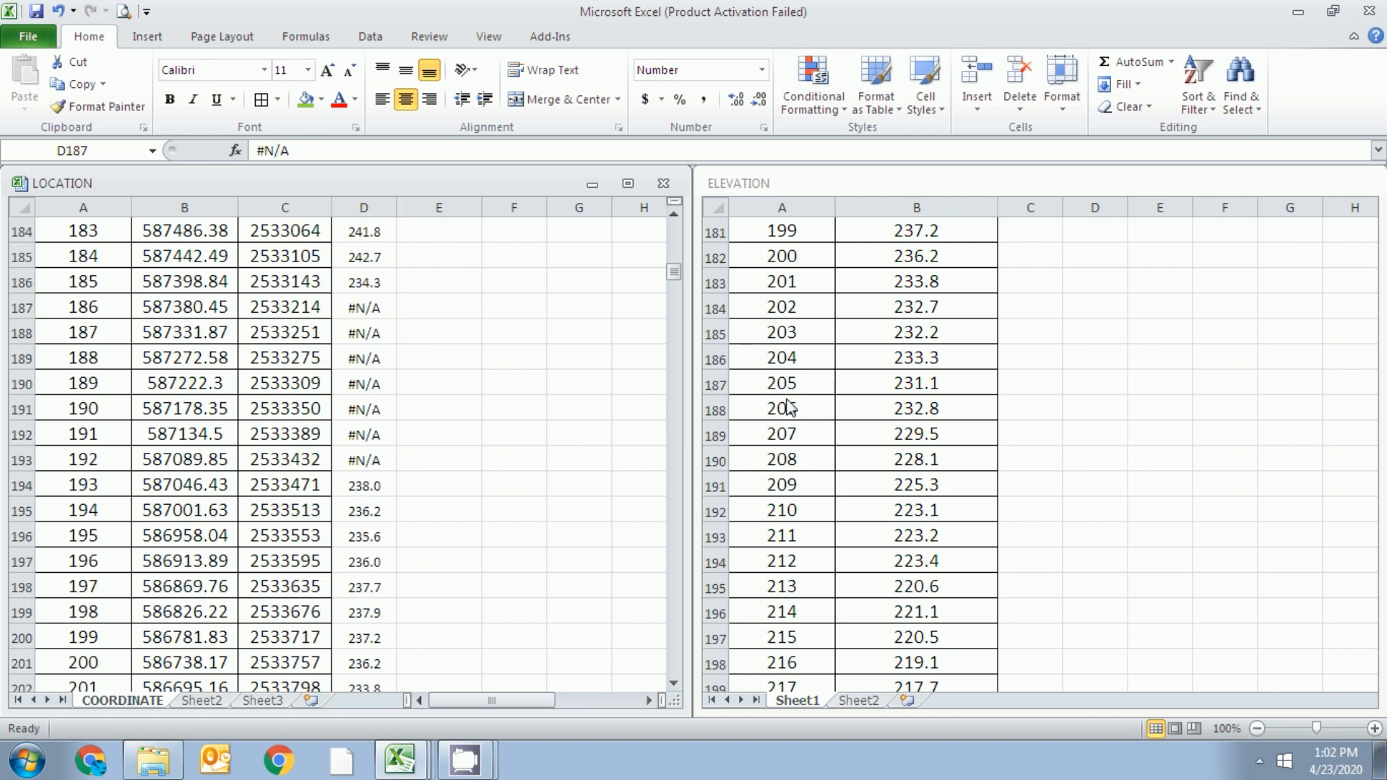
click(827, 404)
scroll(827, 403, up, 4)
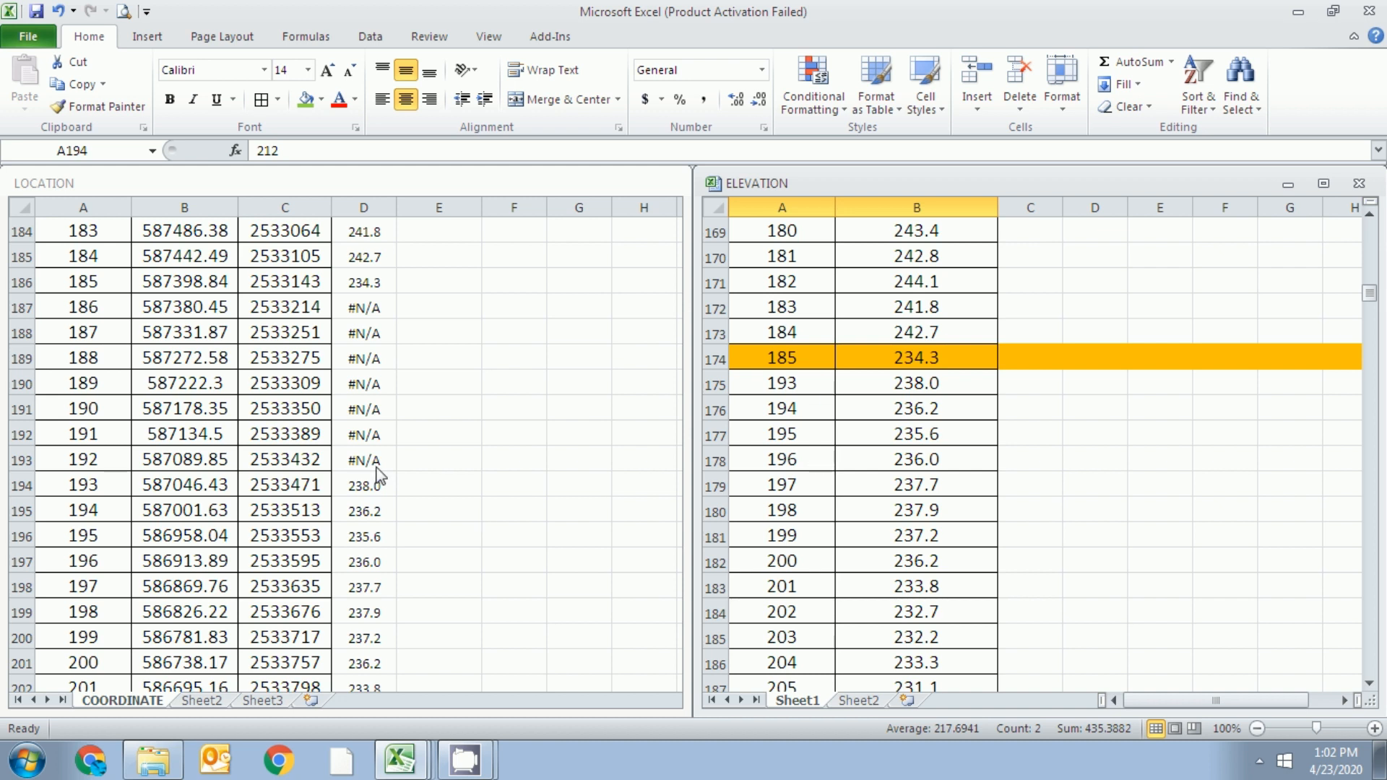
click(377, 474)
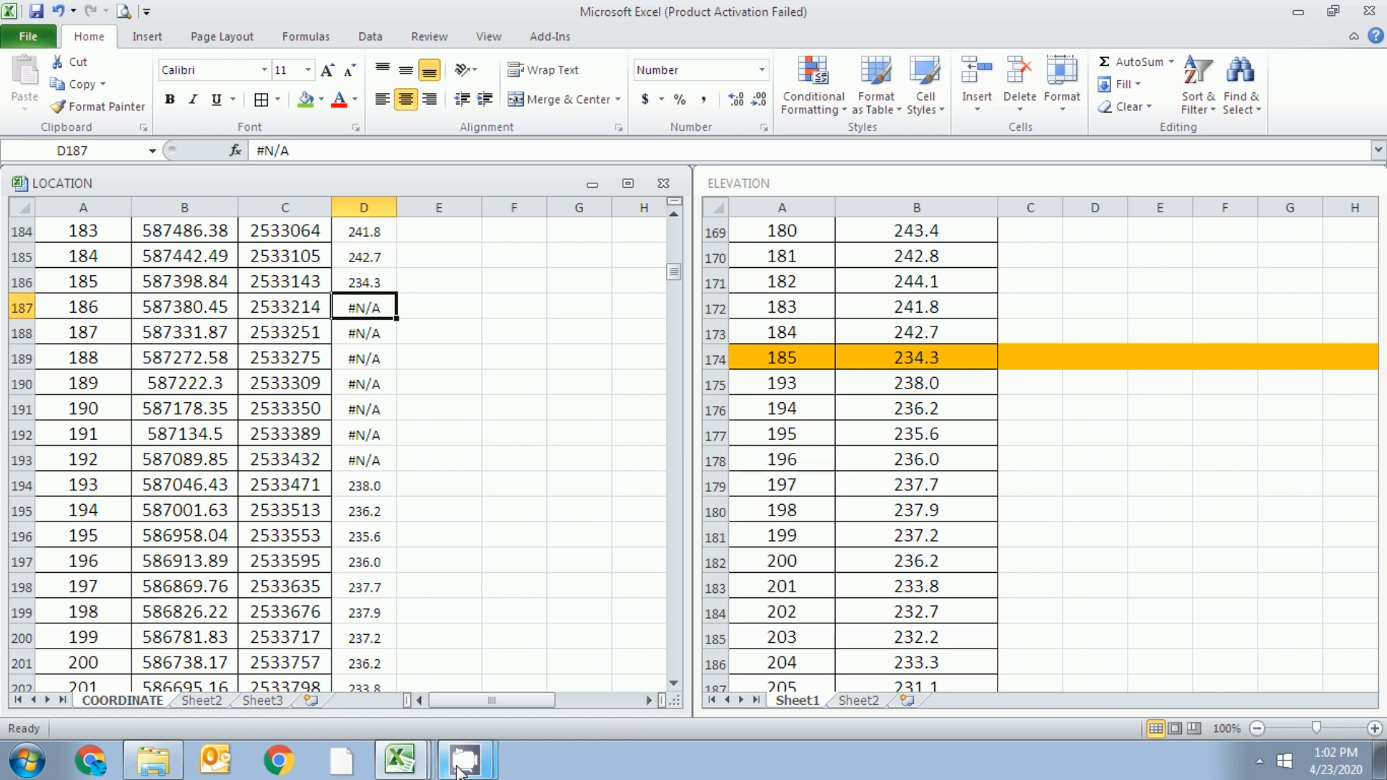
mouse_move(461, 772)
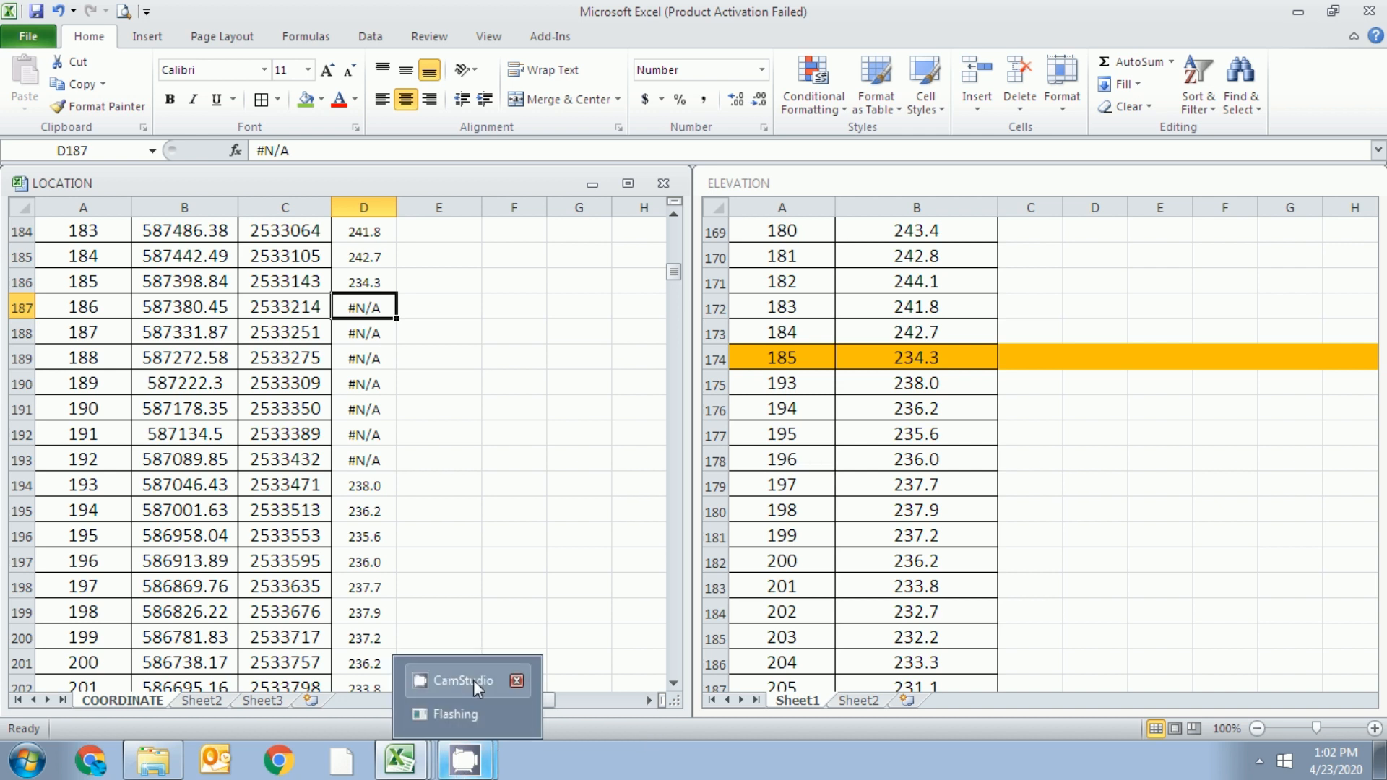